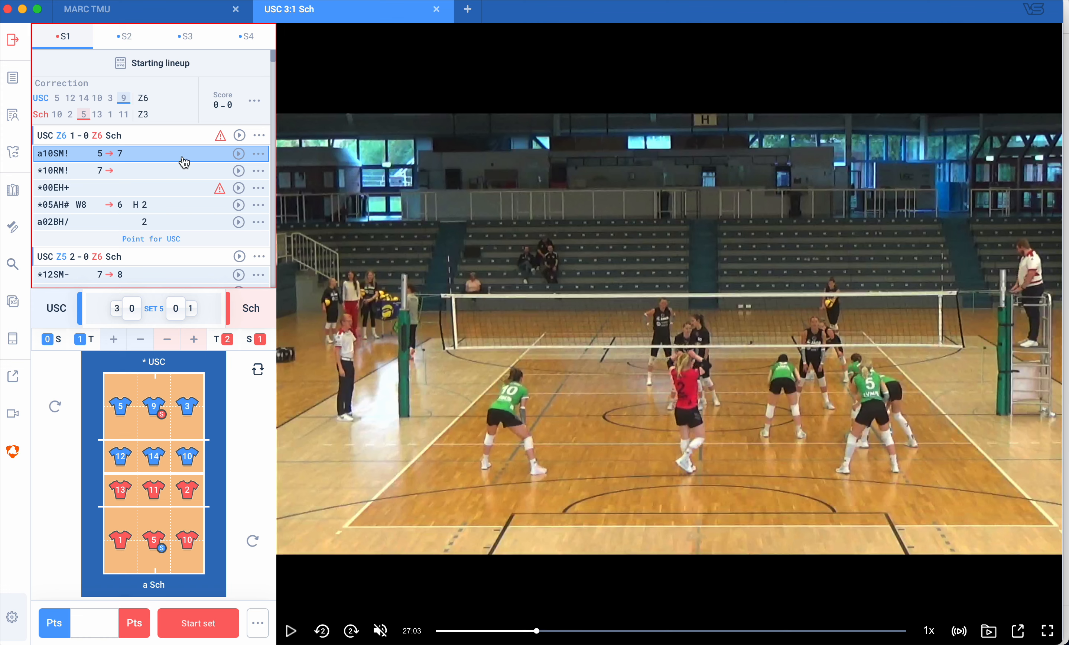
# - Search the match codes for "aS" and select the first result, a10SM! in set 1 at 0:0
pyautogui.click(71, 187)
pyautogui.click(68, 157)
pyautogui.click(108, 209)
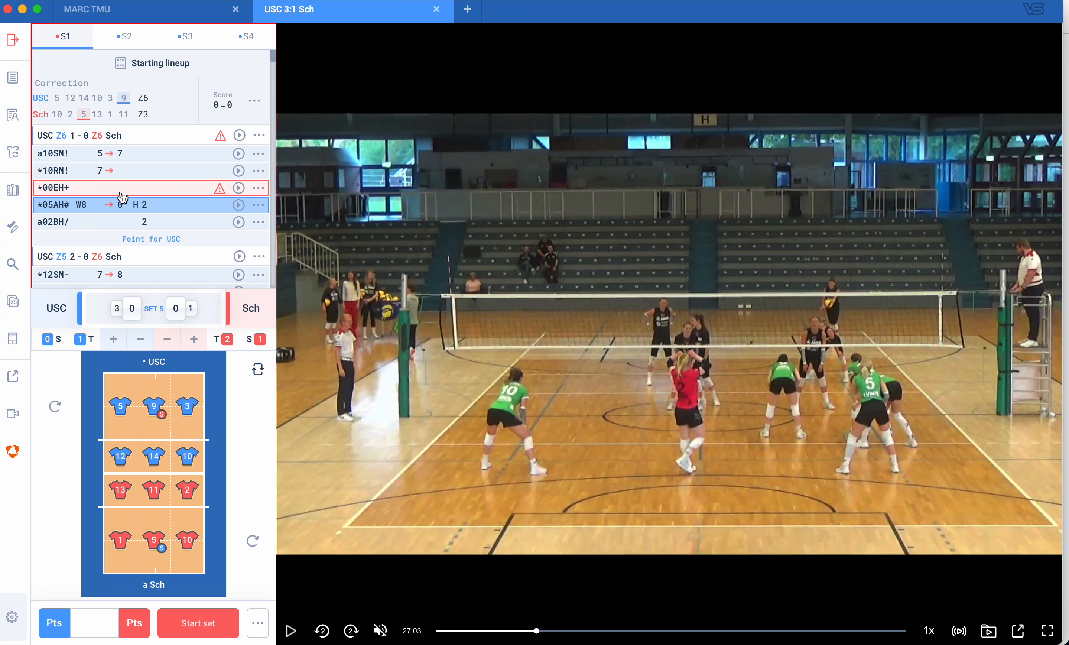
pyautogui.click(122, 190)
pyautogui.press('super+f')
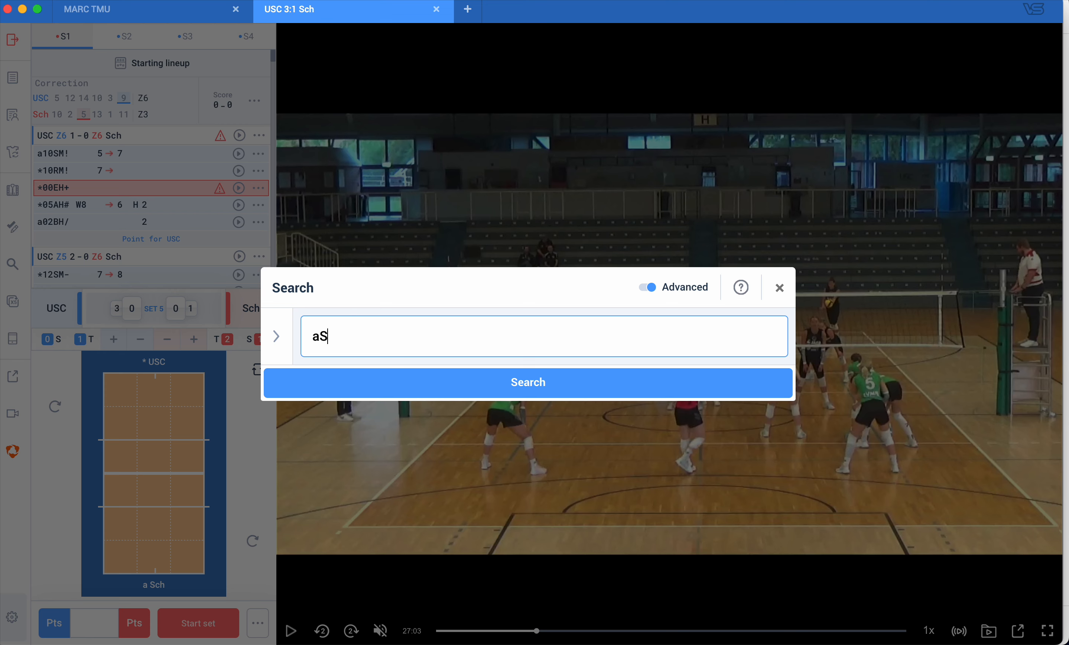
pyautogui.press('Return')
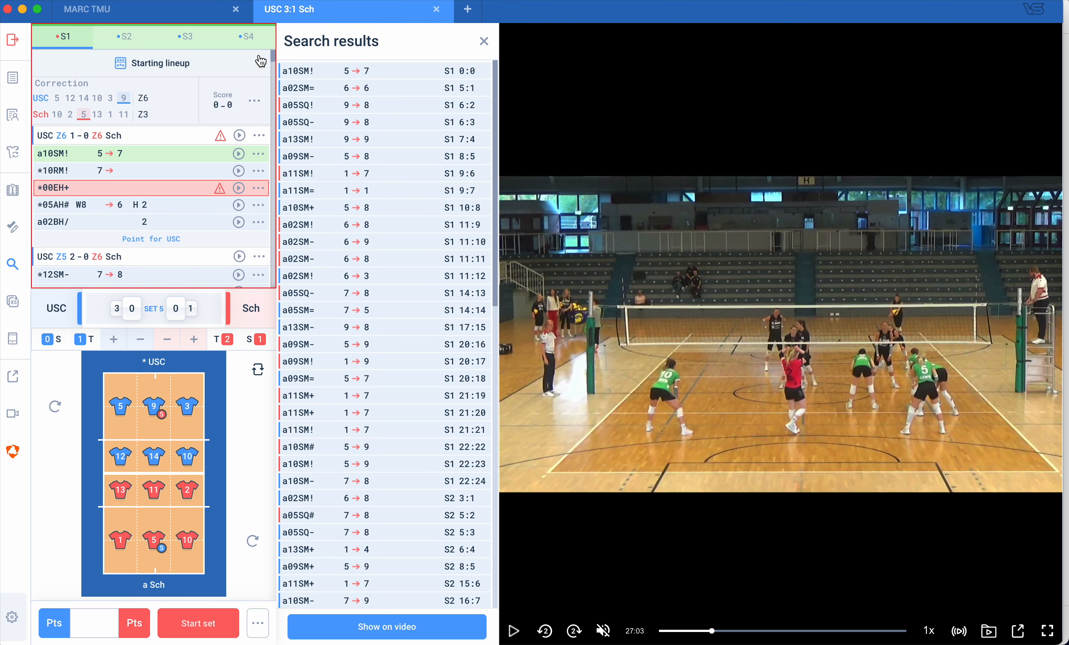
pyautogui.click(309, 79)
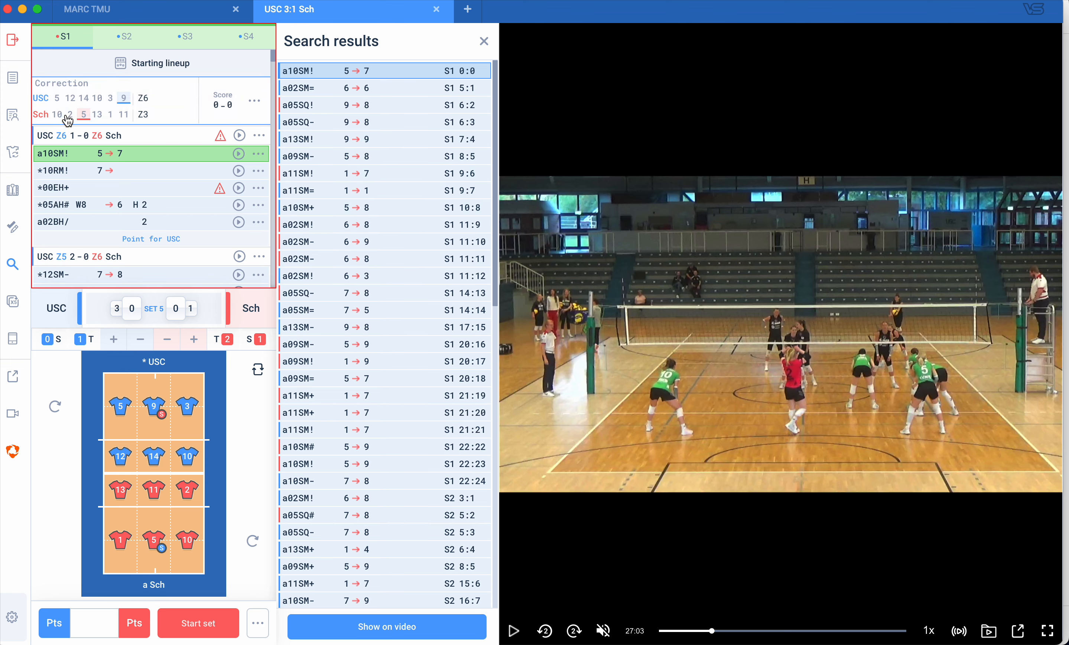
# - In the lineup of the 1-0 rally, swap the away team's players so number 5 is in zone 3 and number 11 in zone 6
pyautogui.moveTo(225, 139)
pyautogui.click(259, 135)
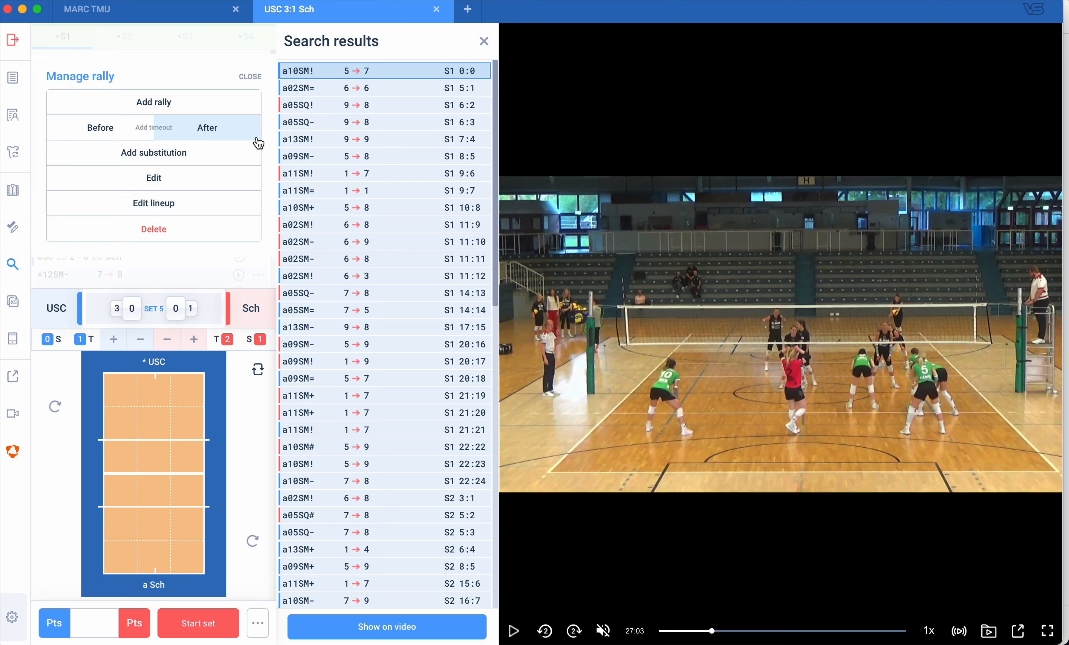
pyautogui.click(142, 203)
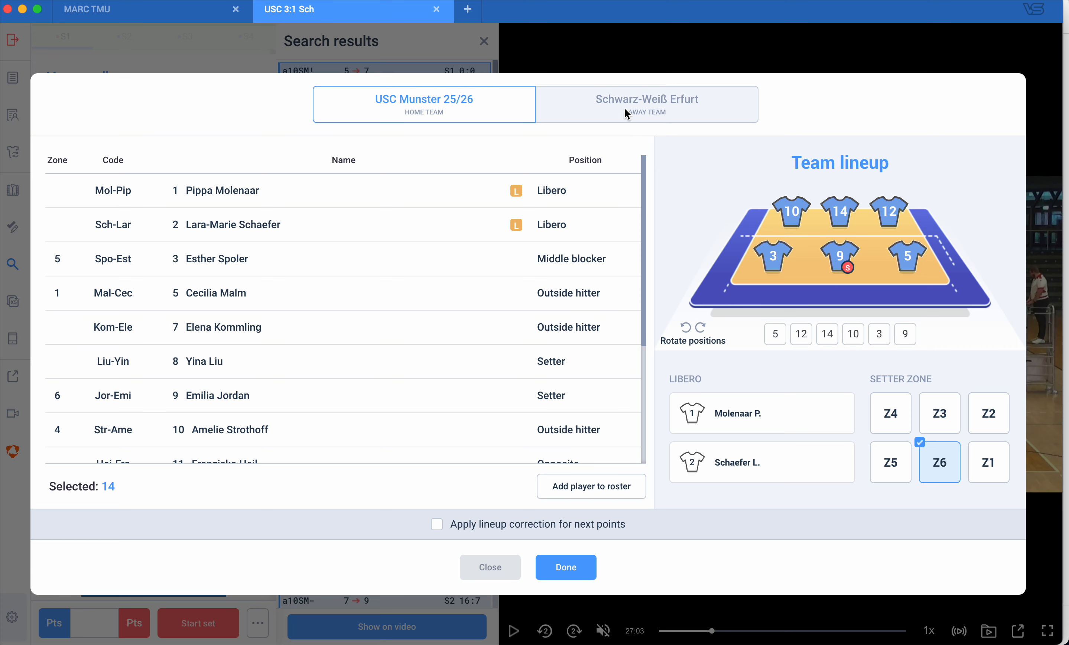
pyautogui.click(625, 111)
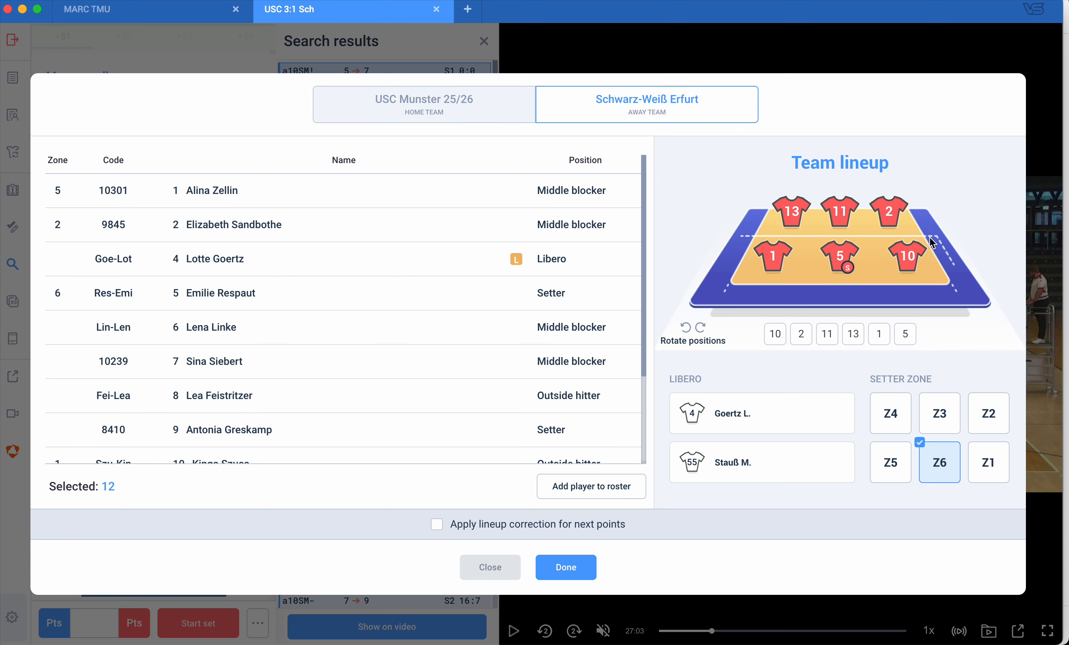
pyautogui.click(846, 218)
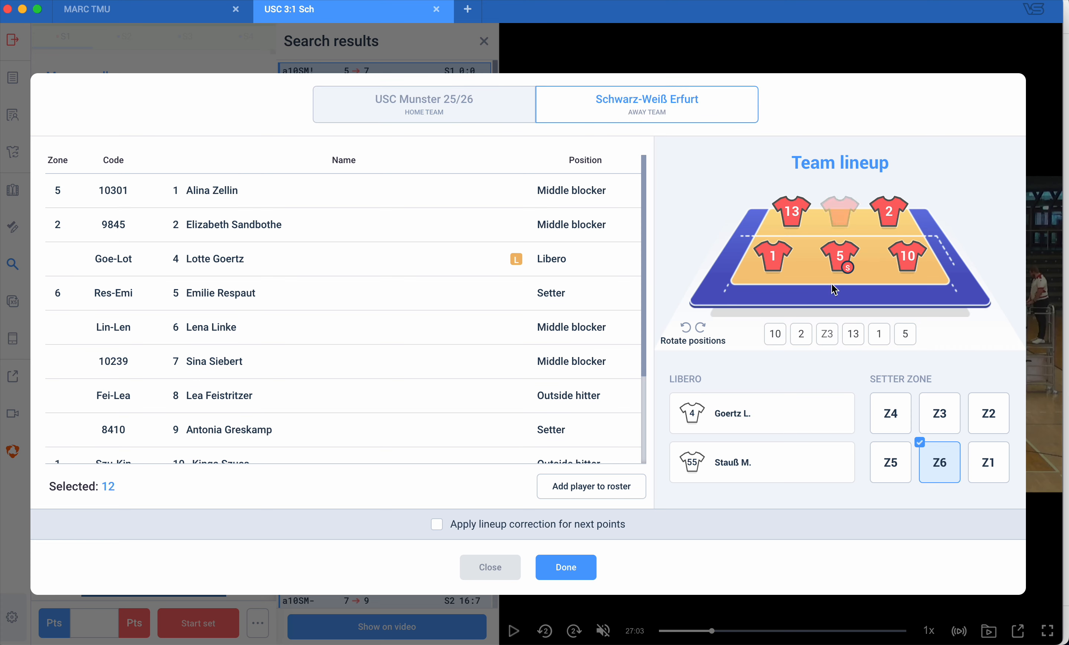
pyautogui.click(840, 256)
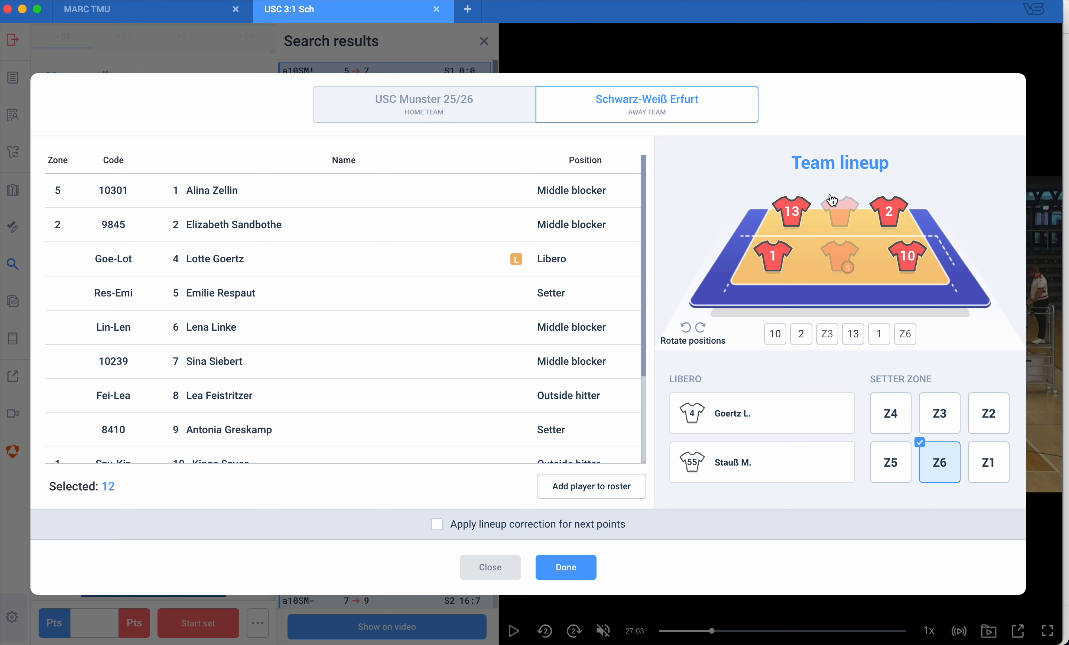
pyautogui.click(191, 298)
pyautogui.scroll(-3, 192, 369)
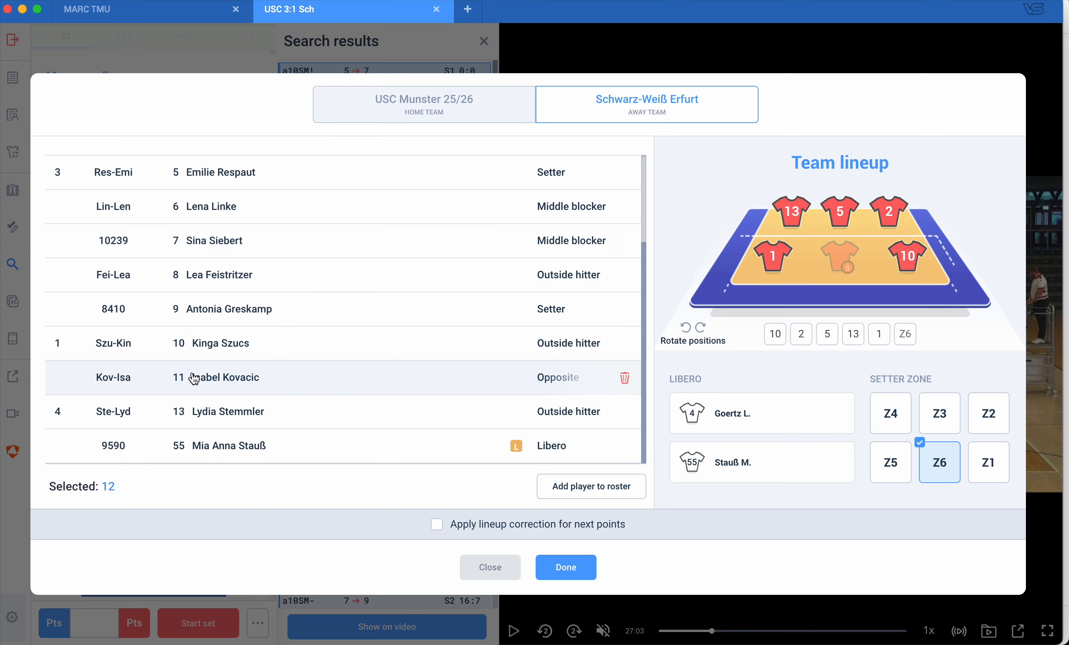
pyautogui.click(193, 374)
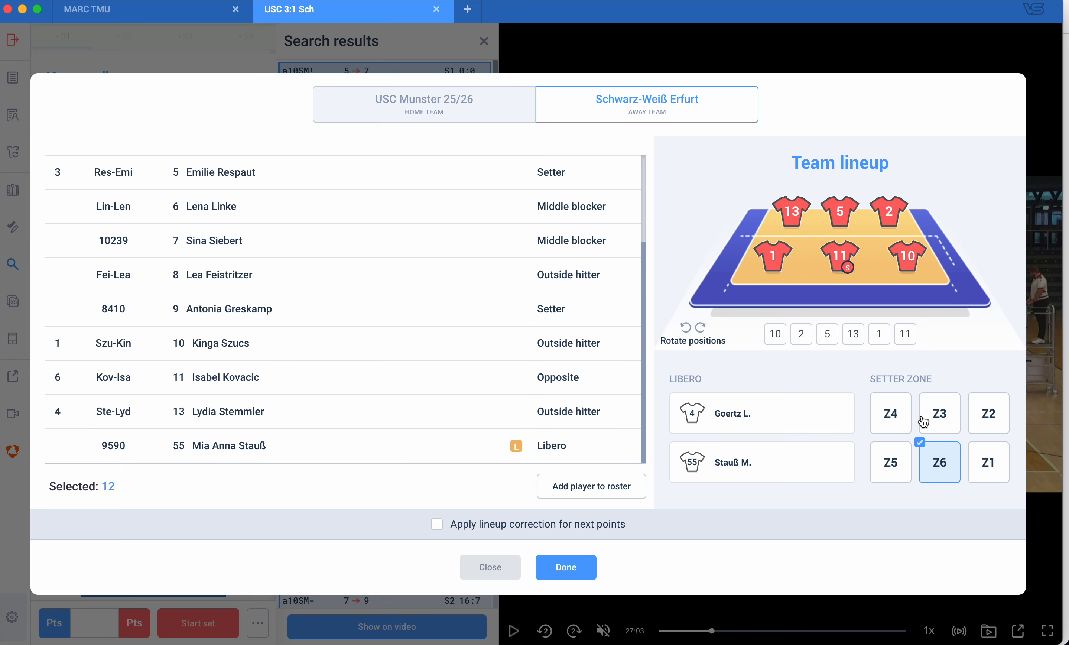
# - Set the away team's setter zone to Z3 and save the lineup with the correction applied to the next points
pyautogui.click(937, 410)
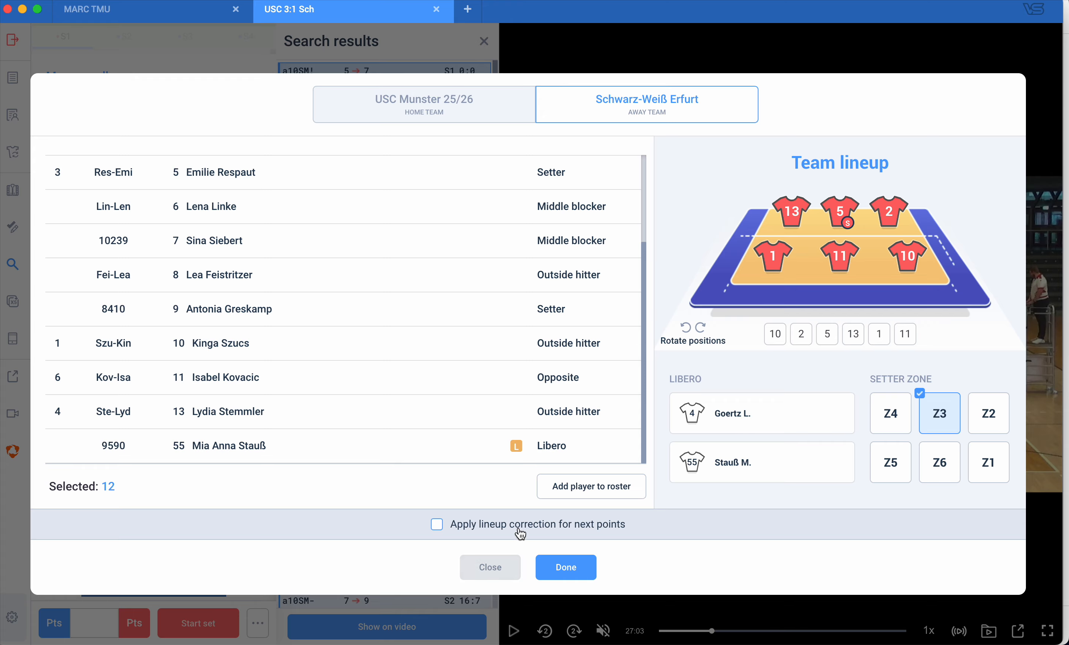
pyautogui.click(499, 525)
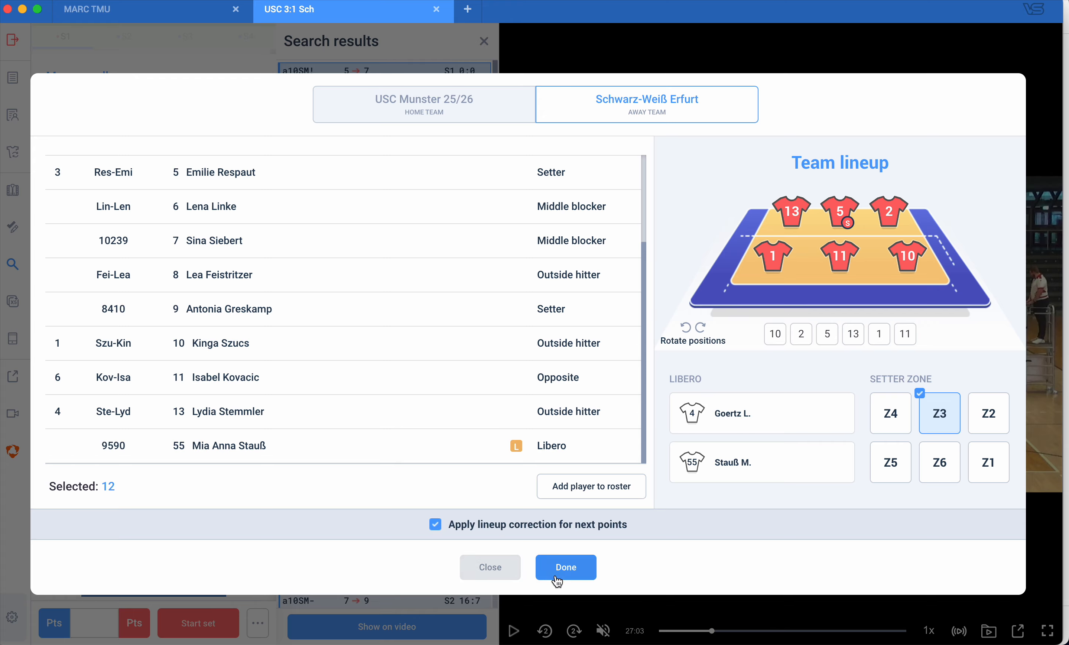
pyautogui.click(566, 568)
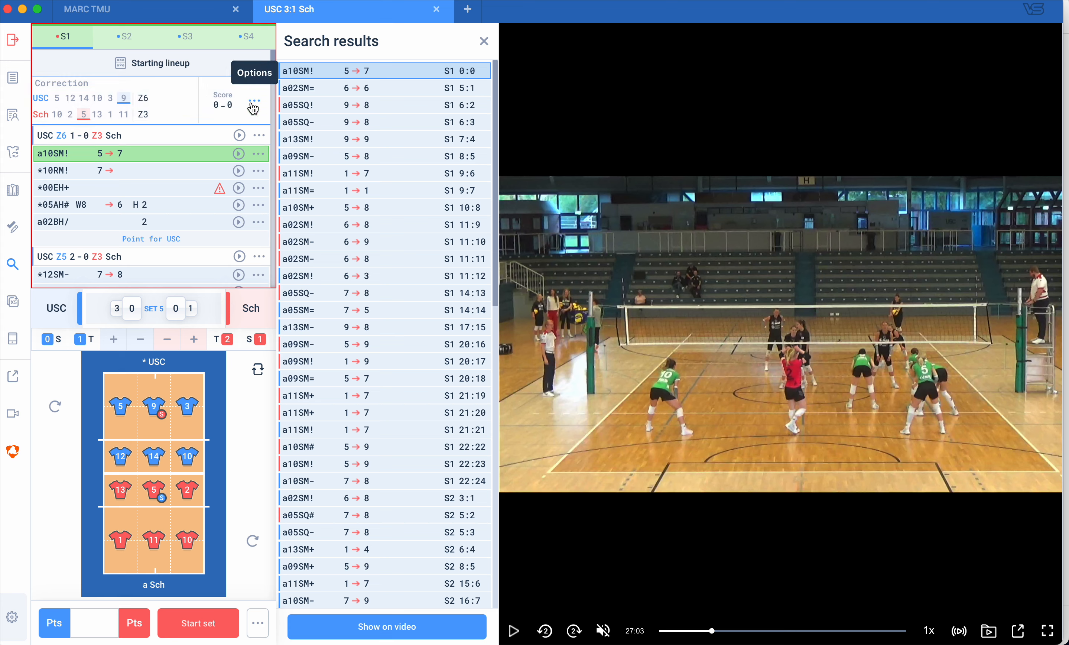
# - Delete the lineup correction recorded at 0-0 before the first rally of set 1
pyautogui.click(258, 107)
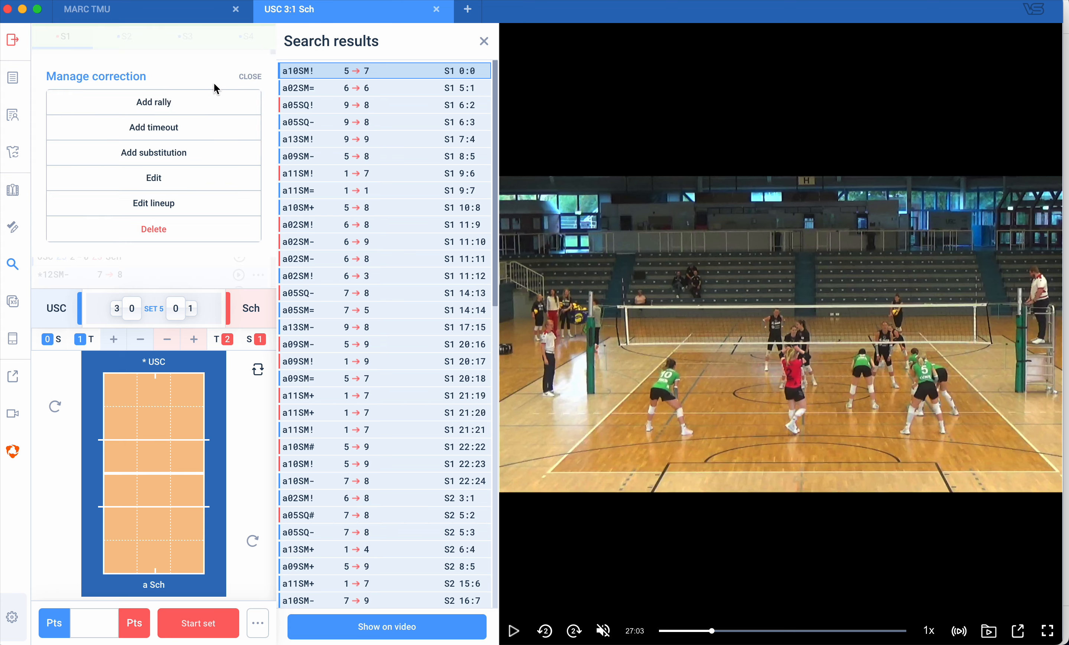
pyautogui.click(252, 77)
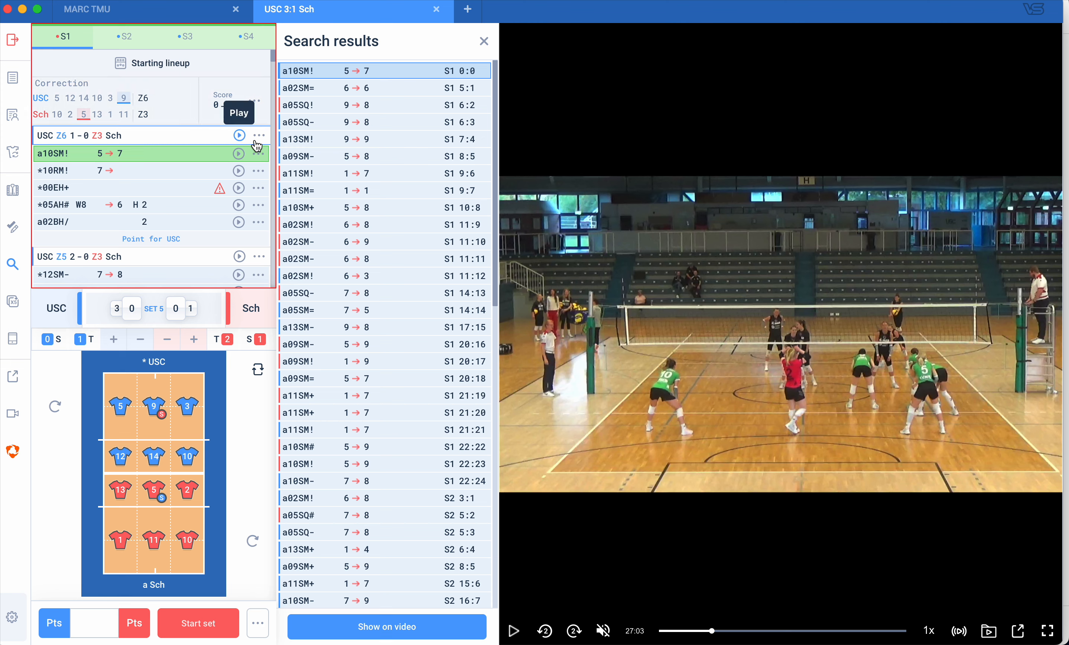
pyautogui.click(253, 112)
pyautogui.click(156, 227)
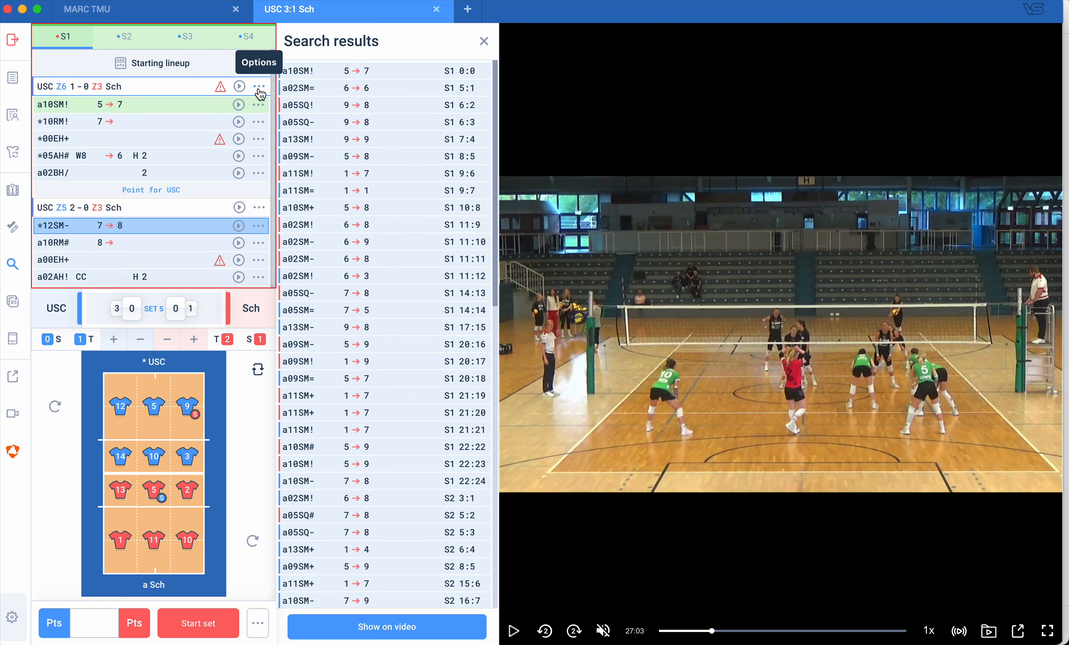
# - Clear all six court positions of Schwarz-Weiß Erfurt in the set 1 starting lineup
pyautogui.click(161, 65)
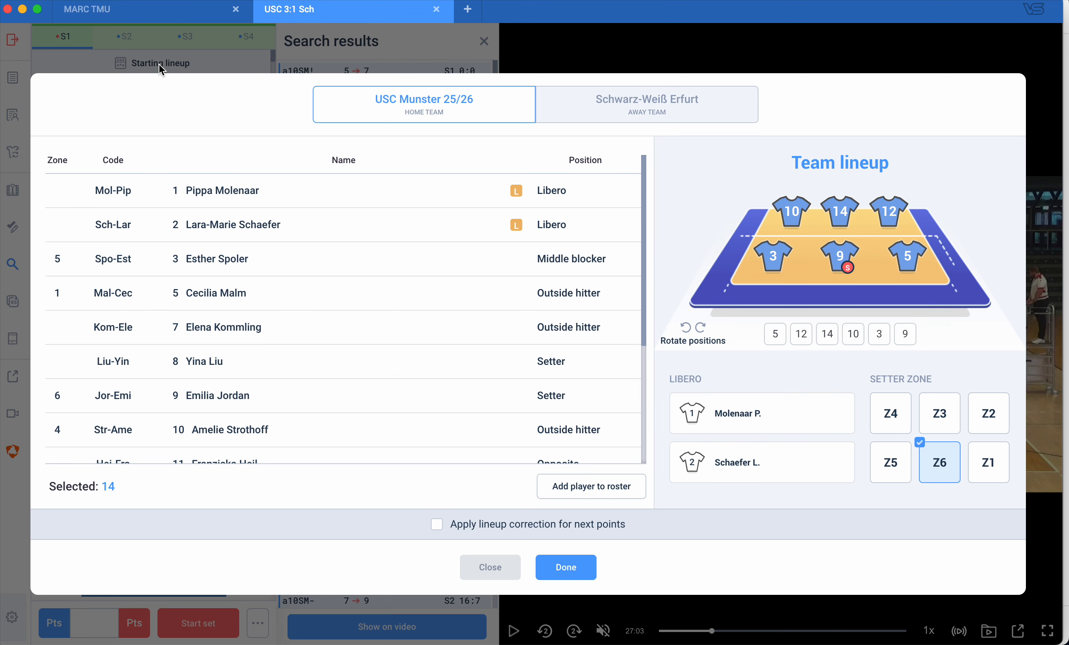
pyautogui.click(483, 561)
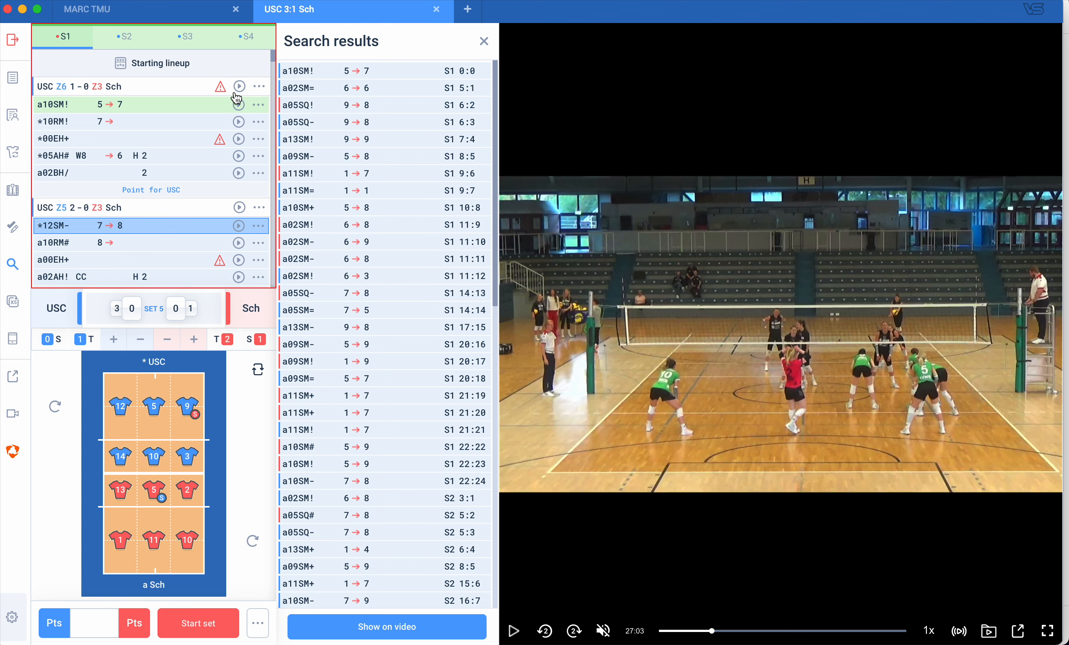
pyautogui.click(139, 63)
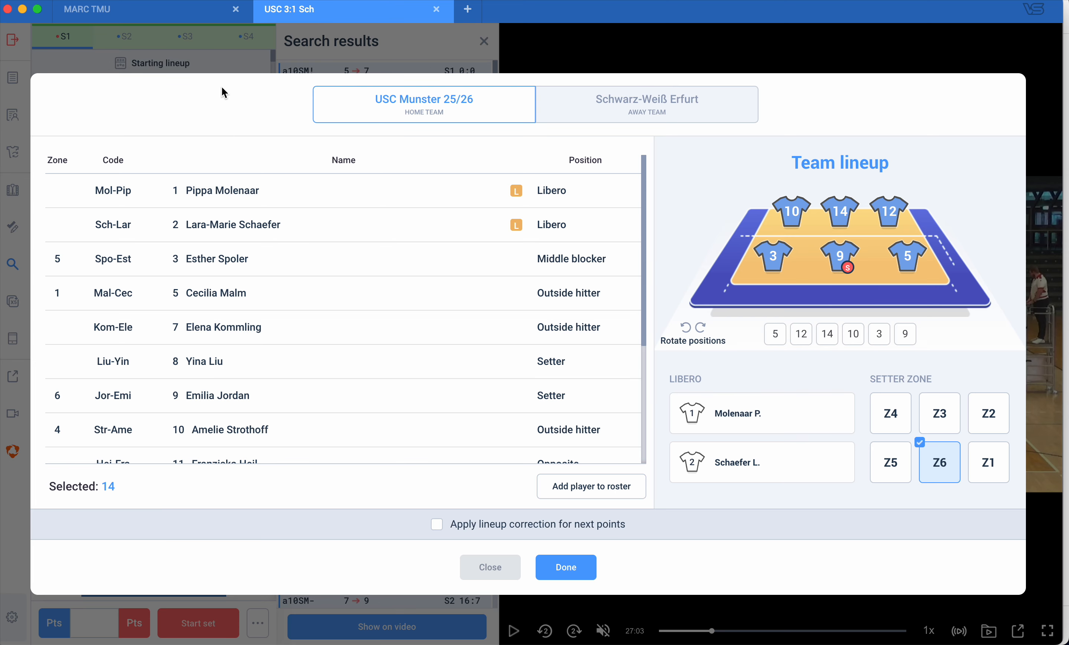
pyautogui.click(639, 114)
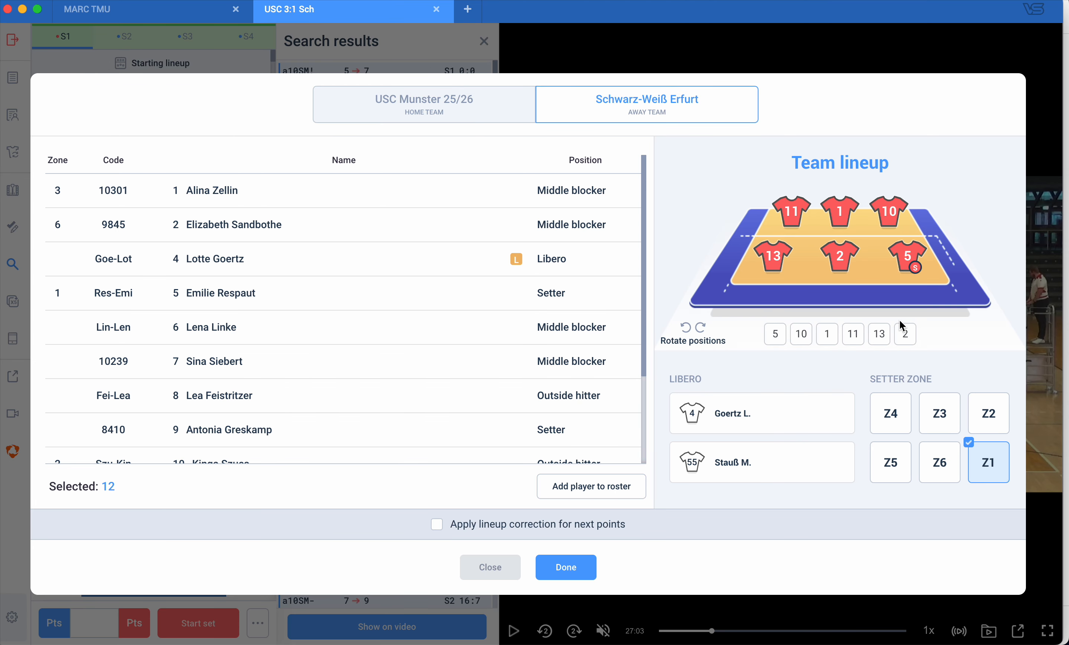
pyautogui.click(701, 328)
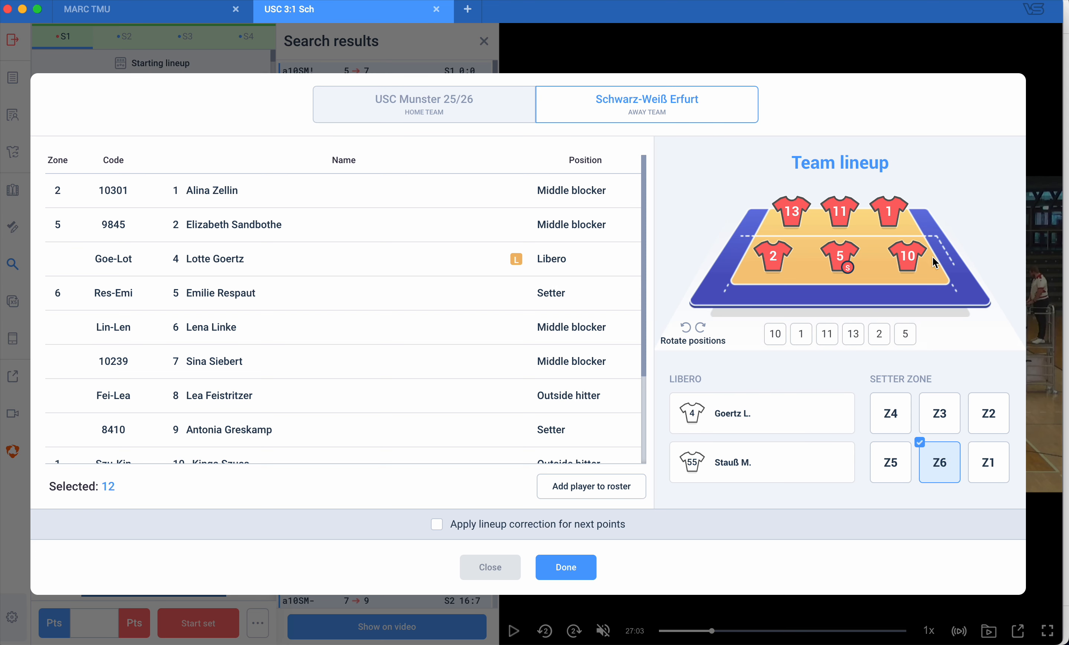
pyautogui.click(889, 212)
pyautogui.moveTo(769, 260); pyautogui.dragTo(885, 213)
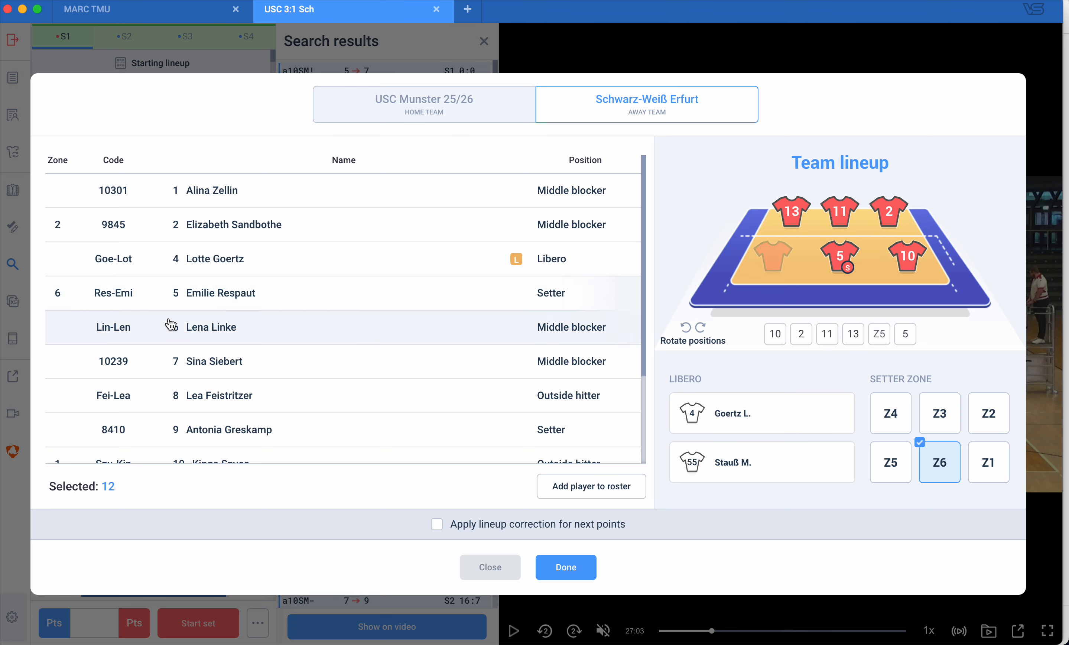
pyautogui.click(791, 211)
pyautogui.click(845, 213)
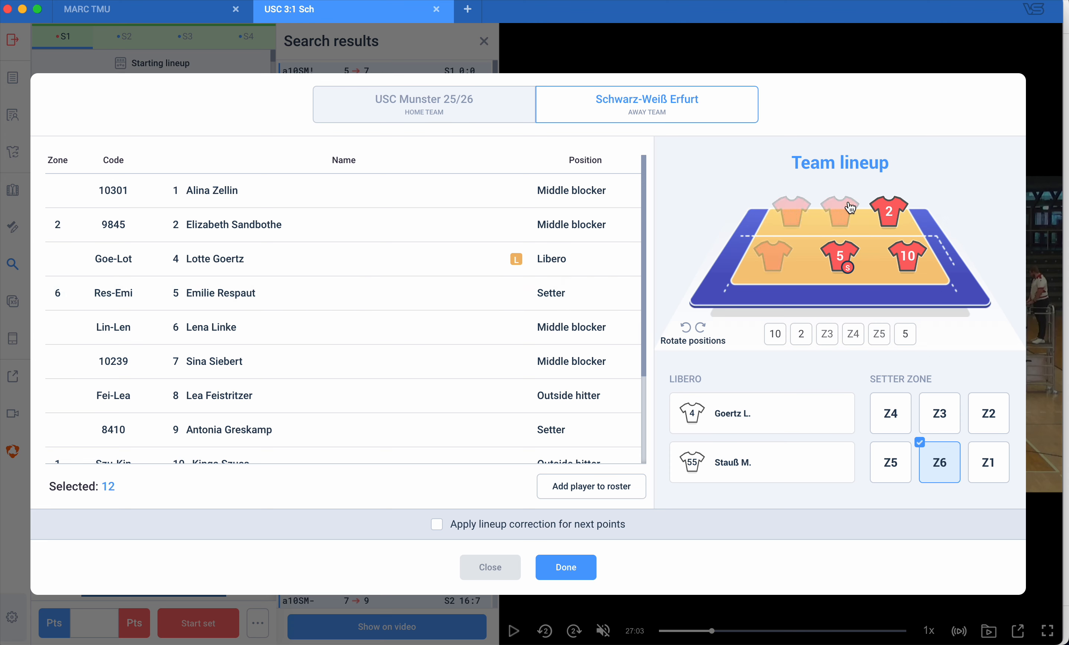
pyautogui.click(889, 213)
pyautogui.click(907, 257)
pyautogui.click(851, 259)
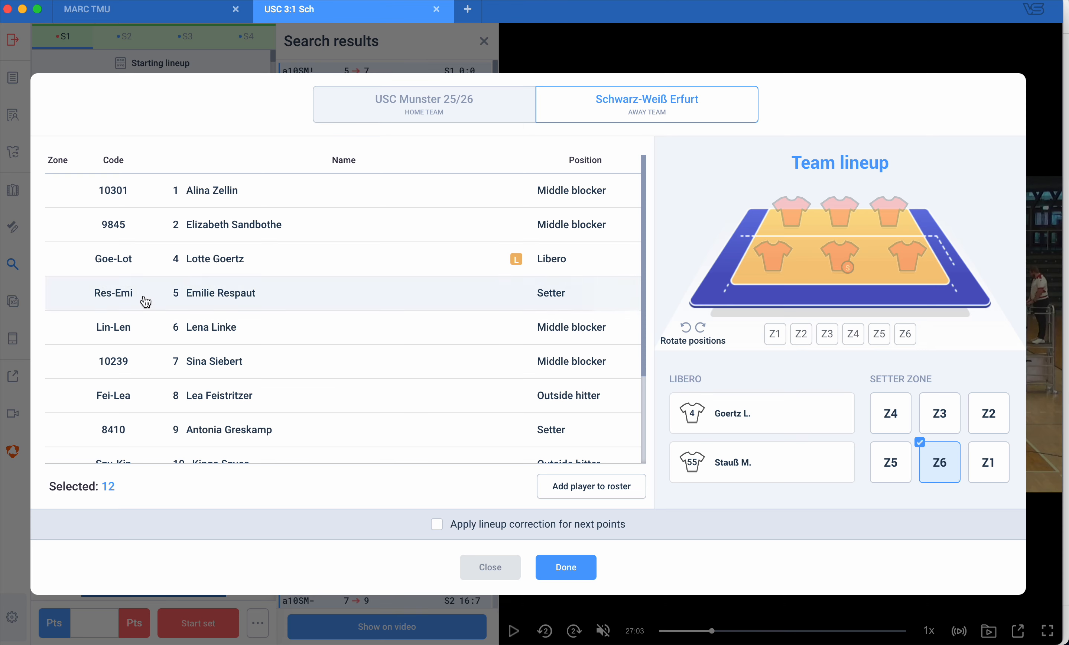
# - Fill the away team's zones 1 to 6 with players 10, 2, 5, 13, 1 and 11, in that order
pyautogui.scroll(-4, 218, 357)
pyautogui.click(207, 341)
pyautogui.scroll(4, 207, 341)
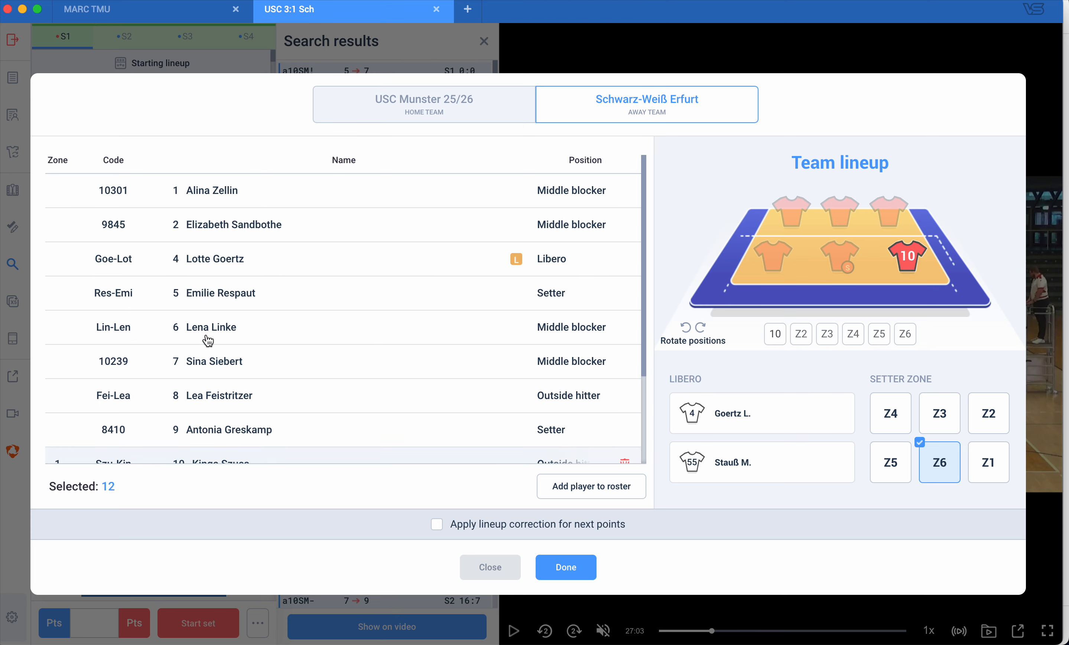
pyautogui.click(195, 227)
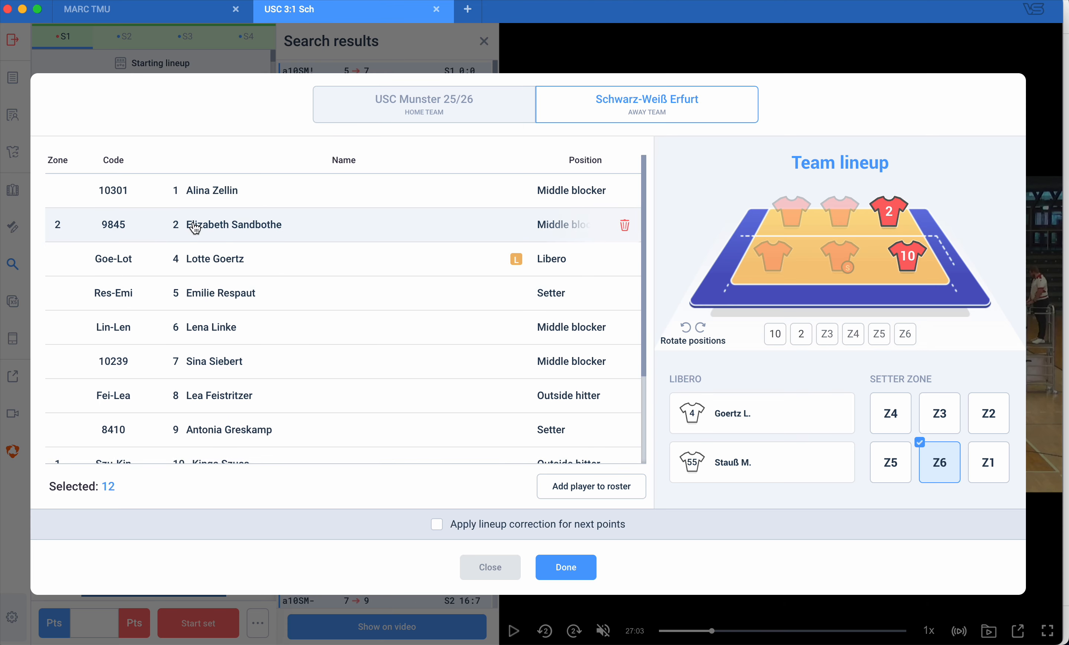
pyautogui.click(192, 293)
pyautogui.scroll(-4, 191, 293)
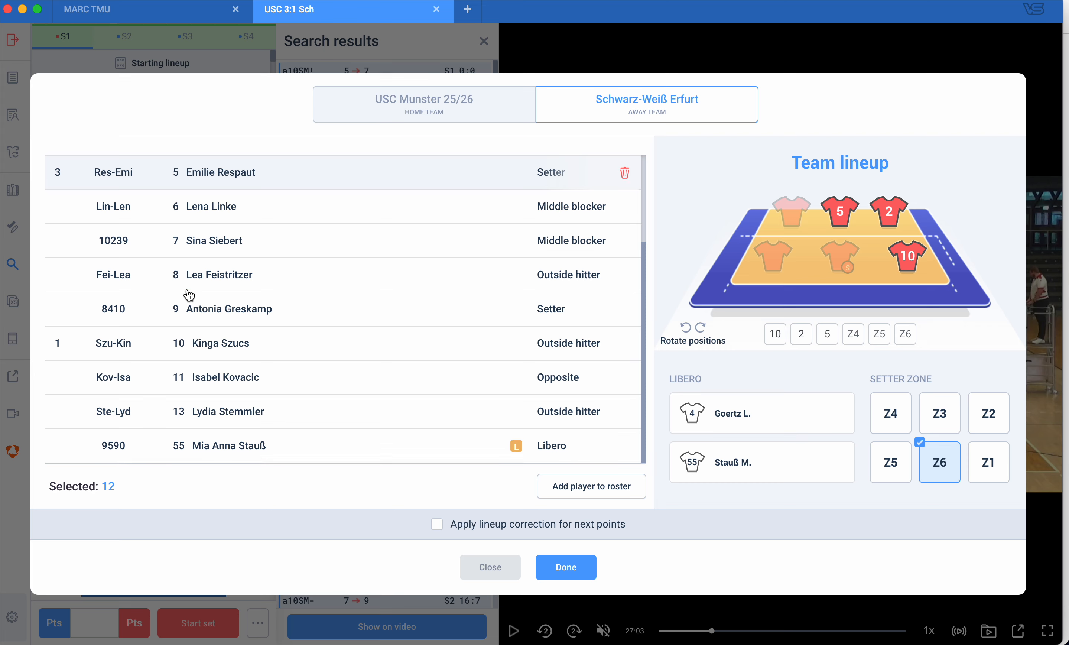
pyautogui.click(219, 417)
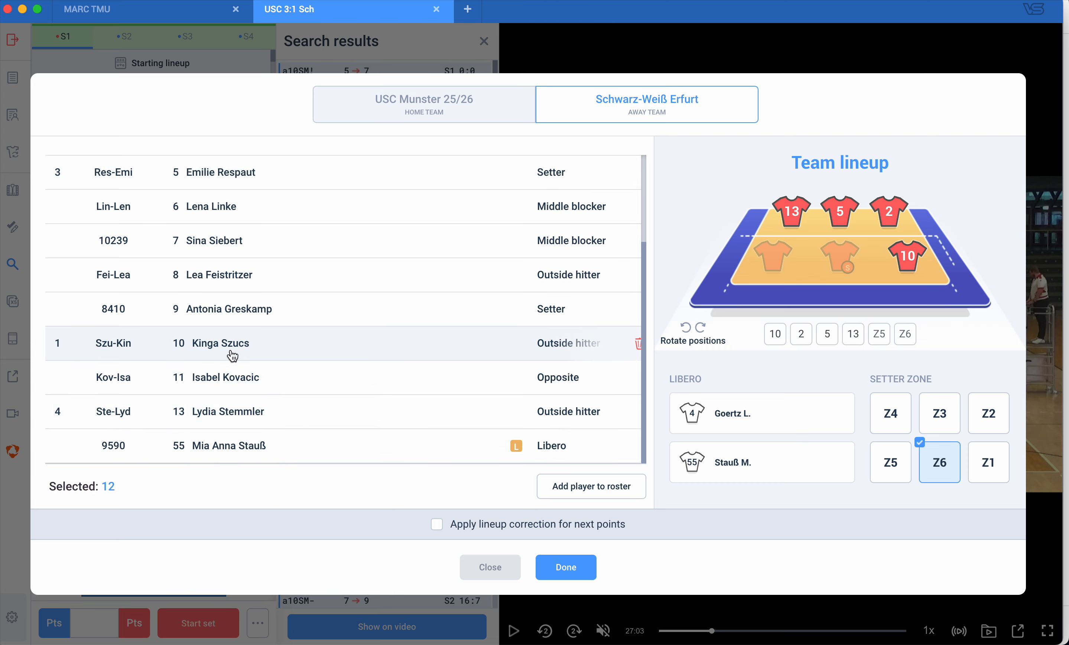
pyautogui.scroll(4, 231, 304)
pyautogui.click(206, 188)
pyautogui.scroll(-4, 205, 373)
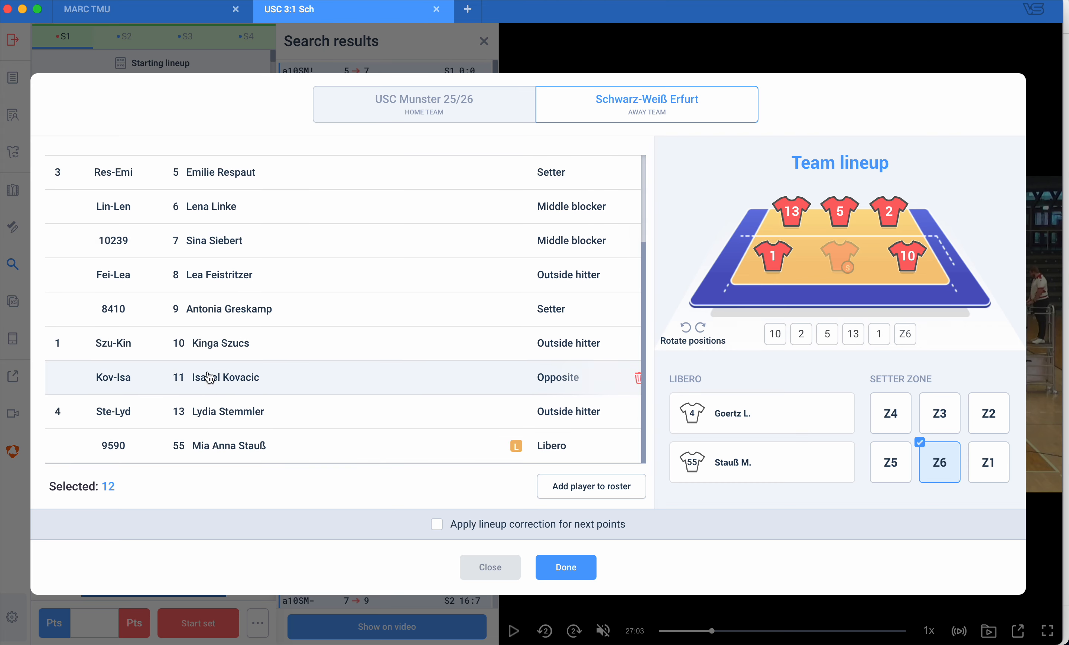
pyautogui.click(184, 379)
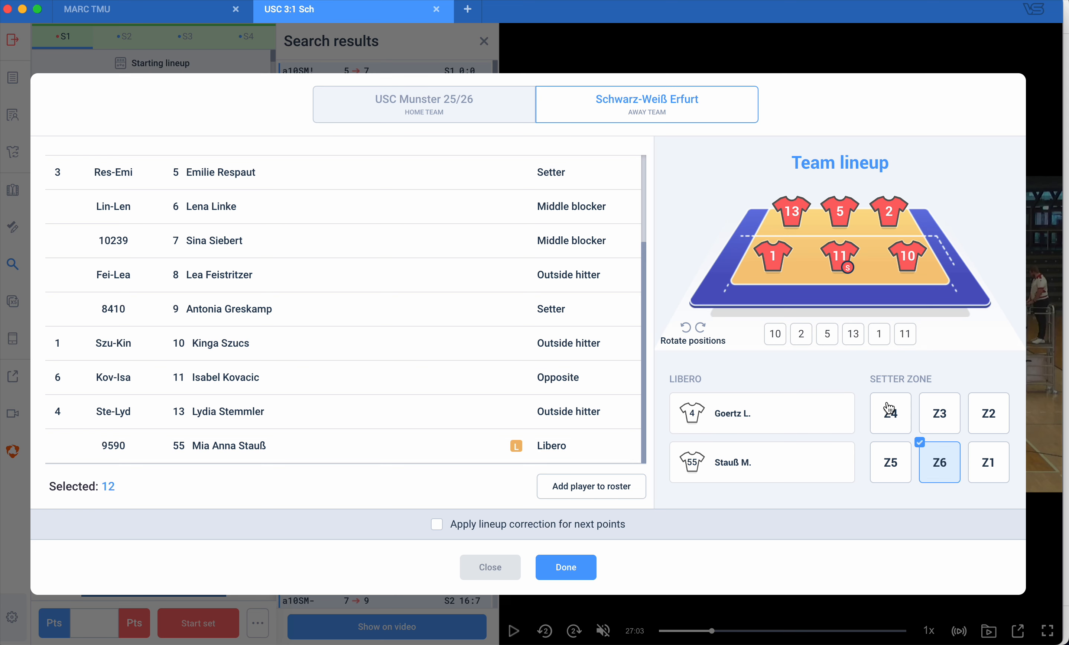
# - Set the starting lineup's away setter zone to Z3, apply the correction to the next points and save
pyautogui.click(937, 417)
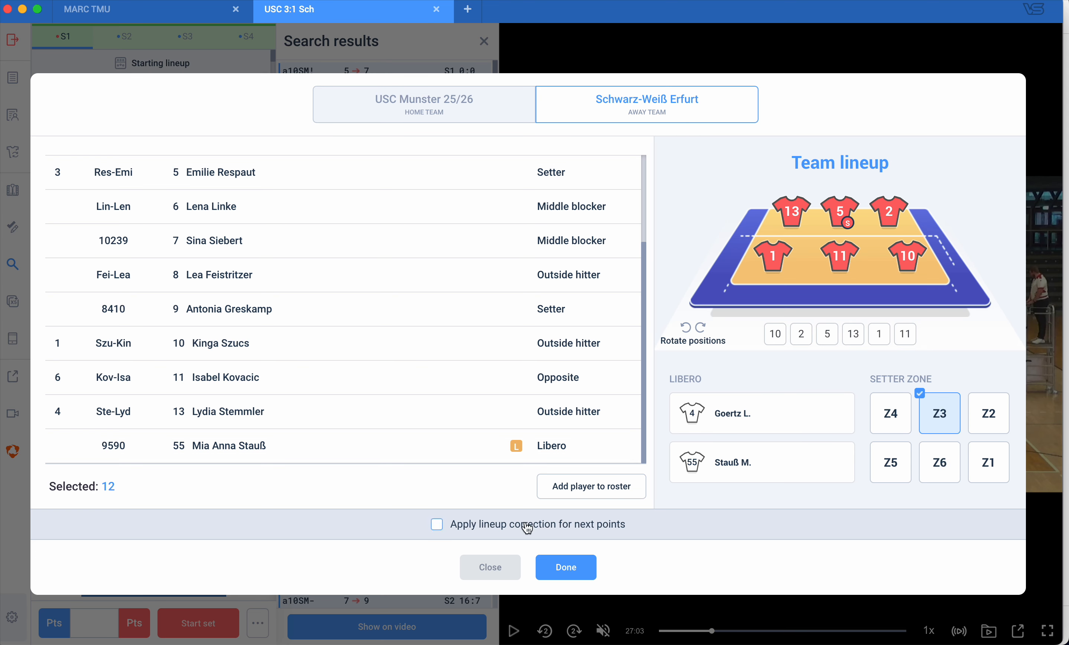
pyautogui.click(455, 531)
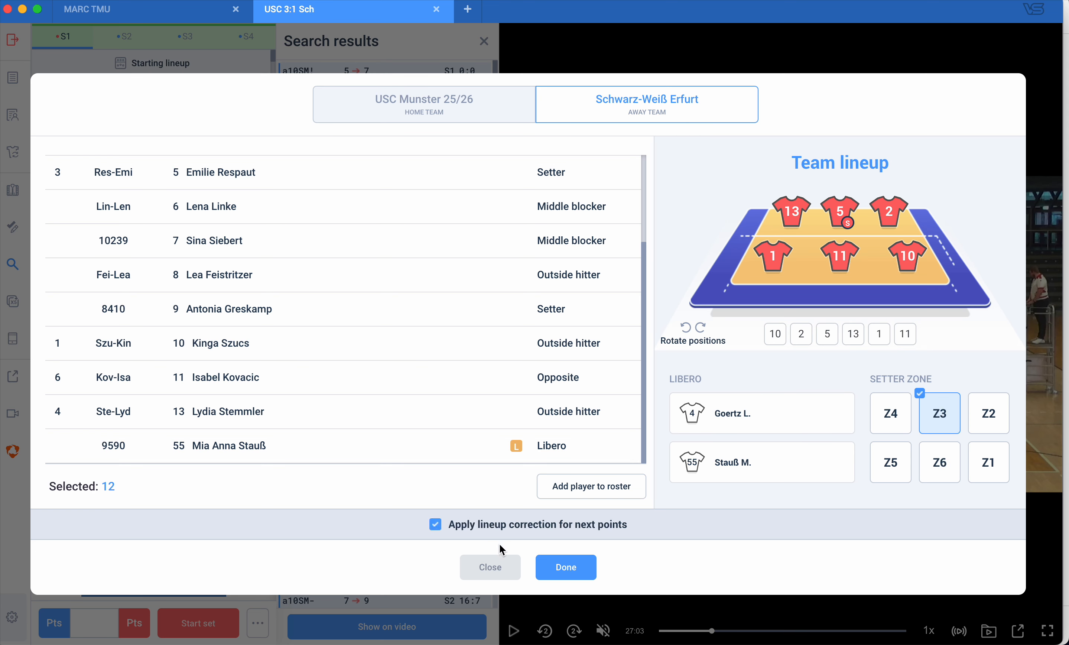
pyautogui.click(558, 575)
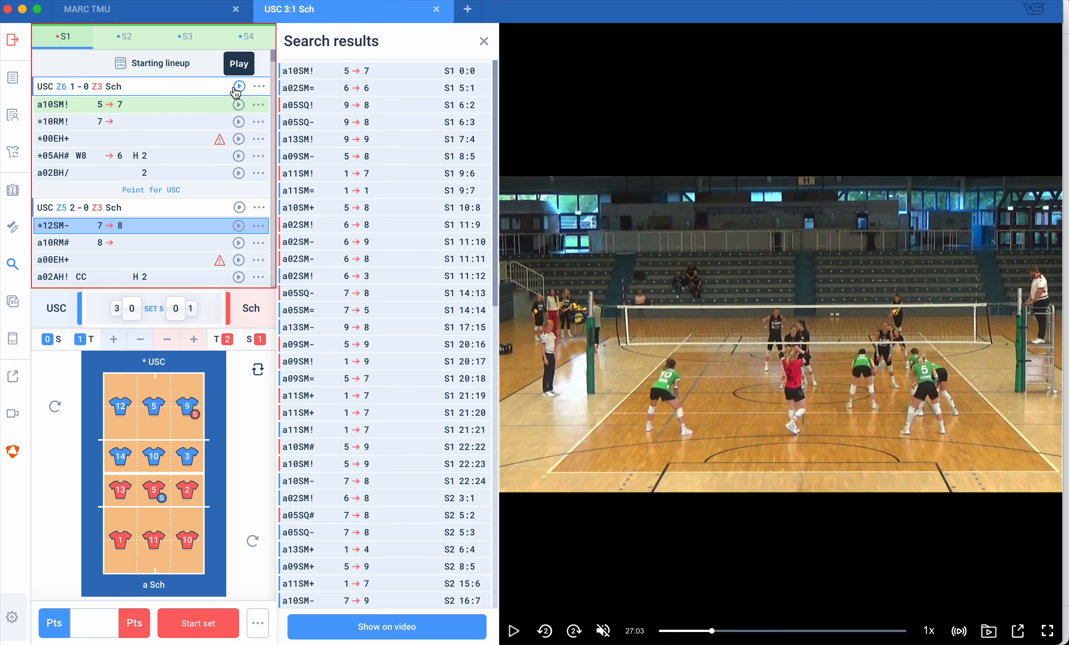
pyautogui.scroll(-3, 185, 224)
pyautogui.scroll(-7, 184, 223)
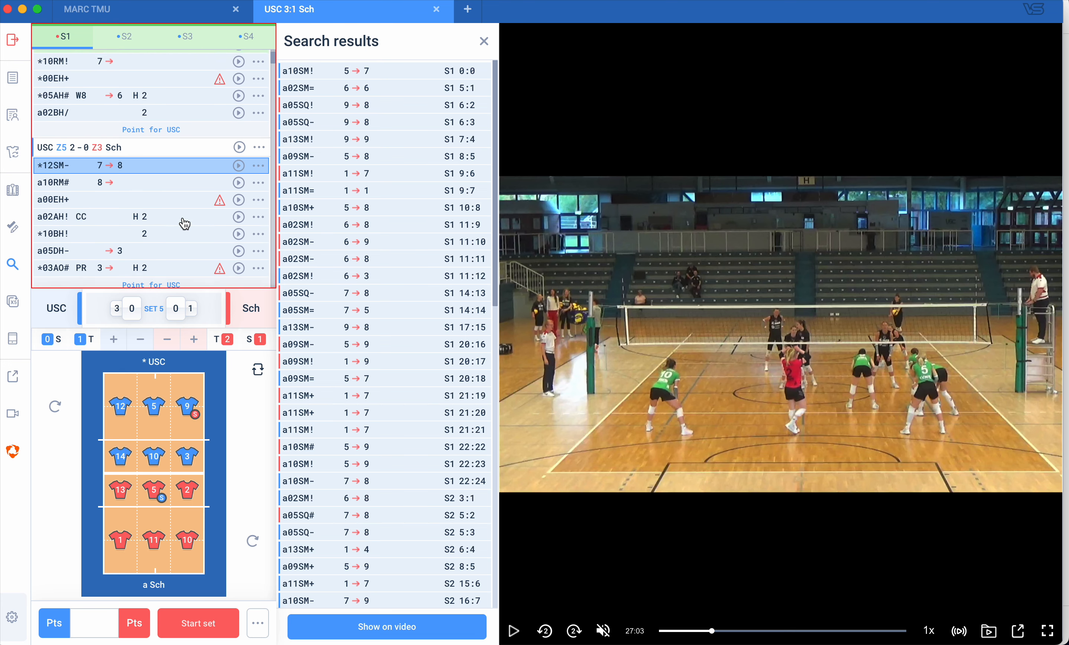
# - Set the score of the 7-1 rally in set 1 to 6-2 and award its point to Schwarz-Weiß Erfurt
pyautogui.scroll(-10, 184, 223)
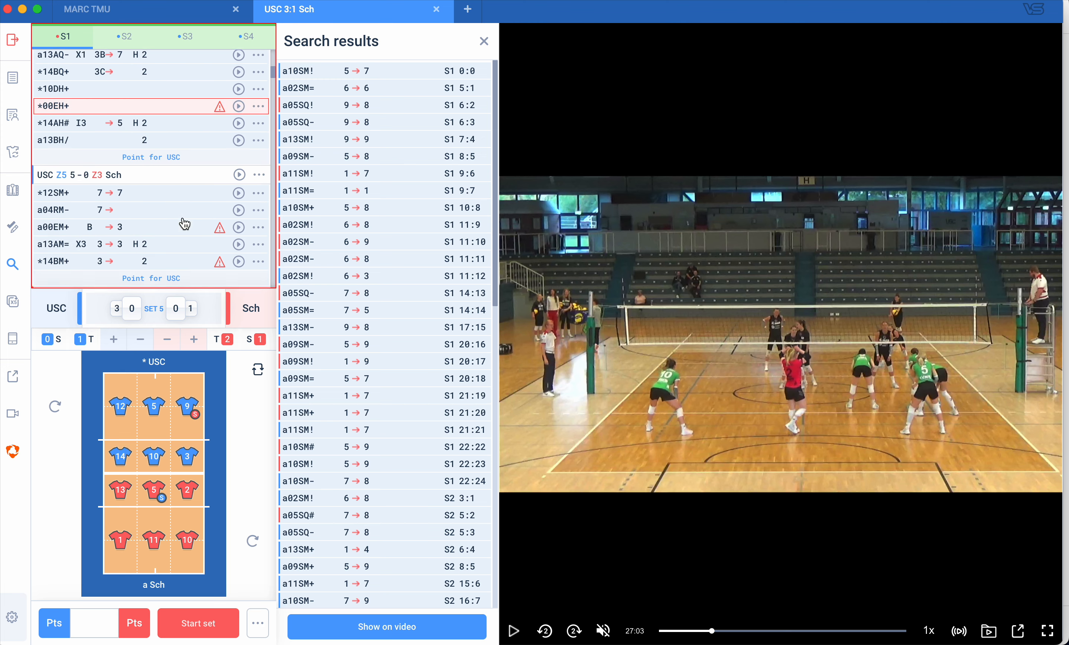
pyautogui.moveTo(221, 252)
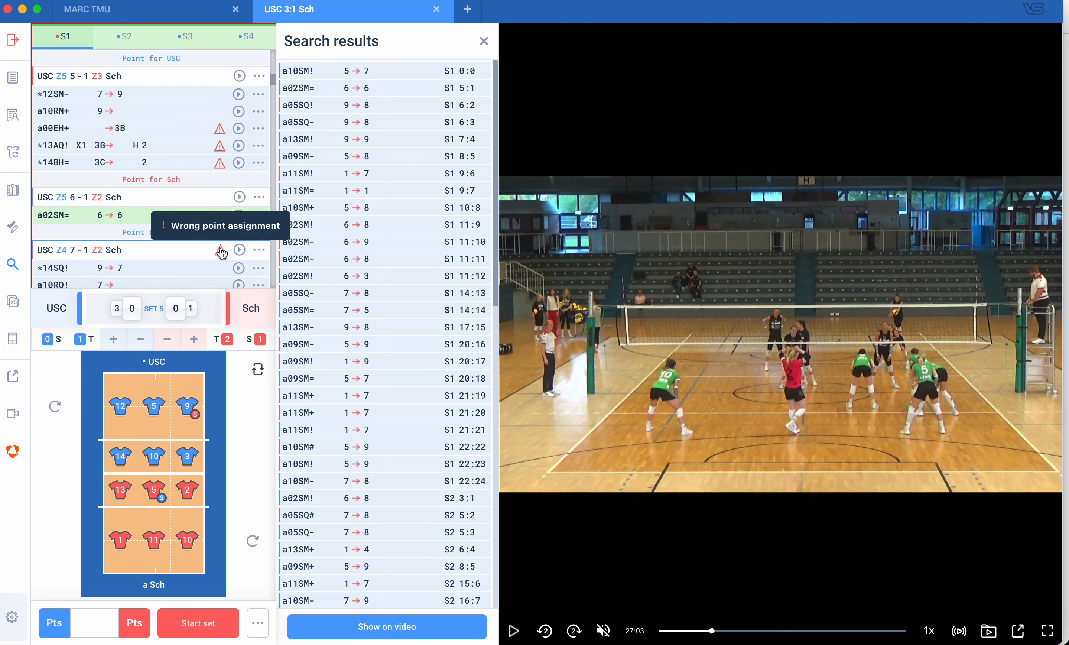
pyautogui.scroll(-5, 153, 248)
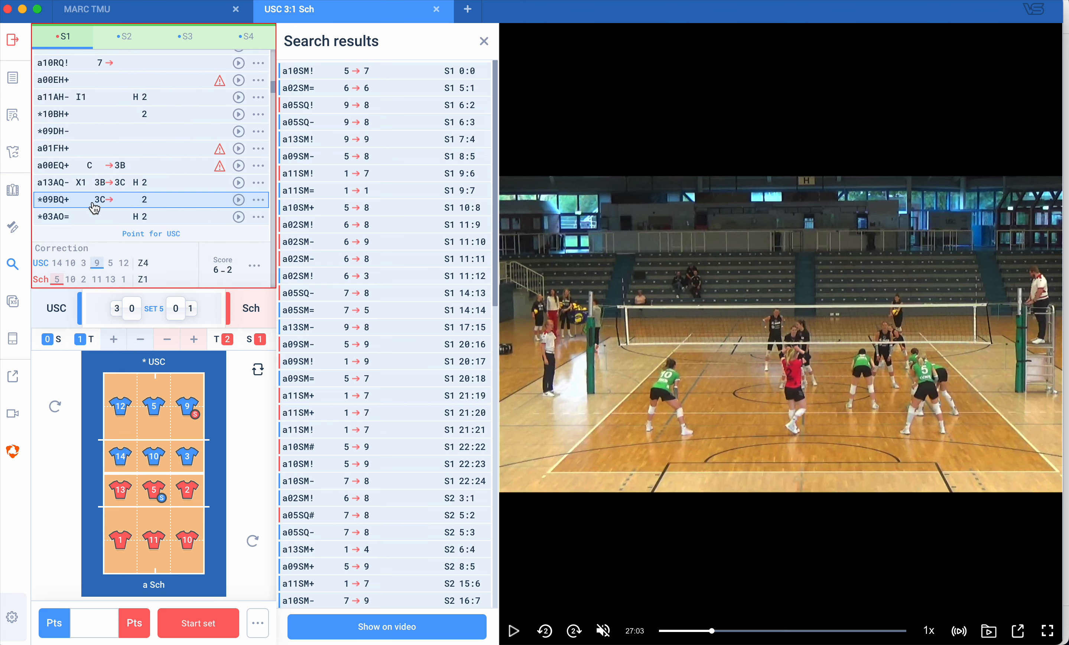
pyautogui.scroll(5, 169, 165)
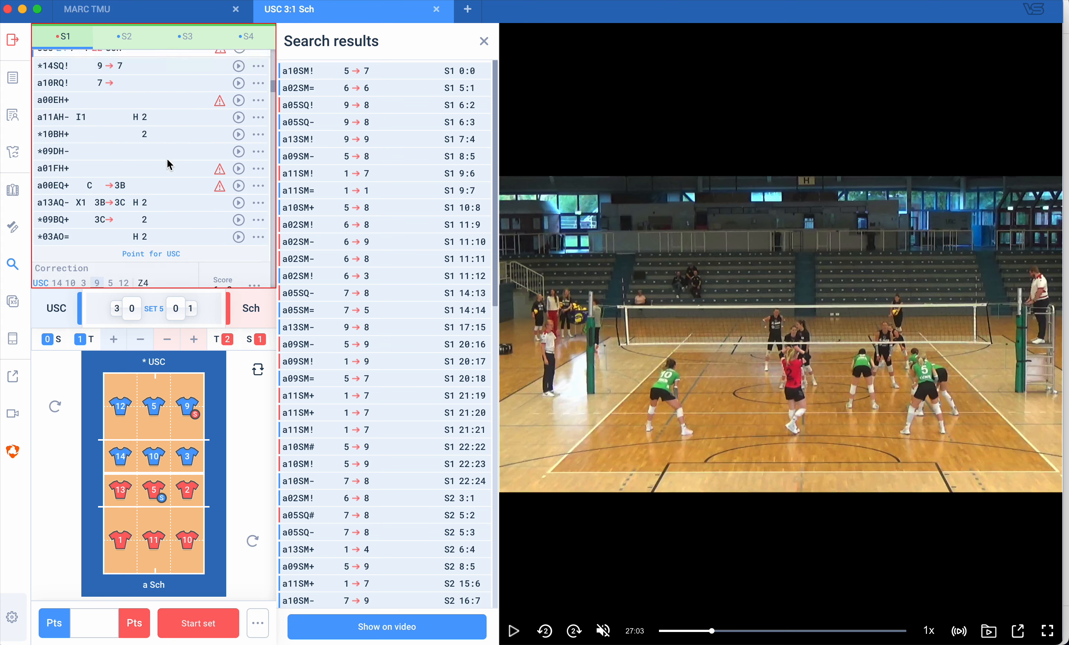
pyautogui.scroll(-1, 168, 164)
pyautogui.scroll(1, 169, 164)
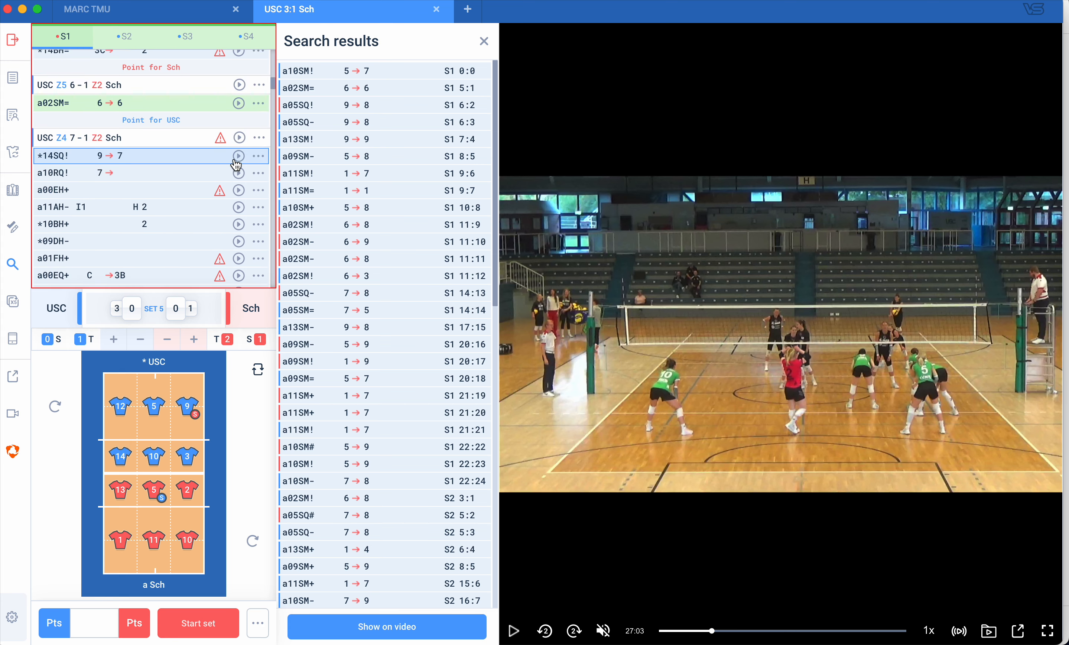
pyautogui.click(259, 140)
pyautogui.click(130, 179)
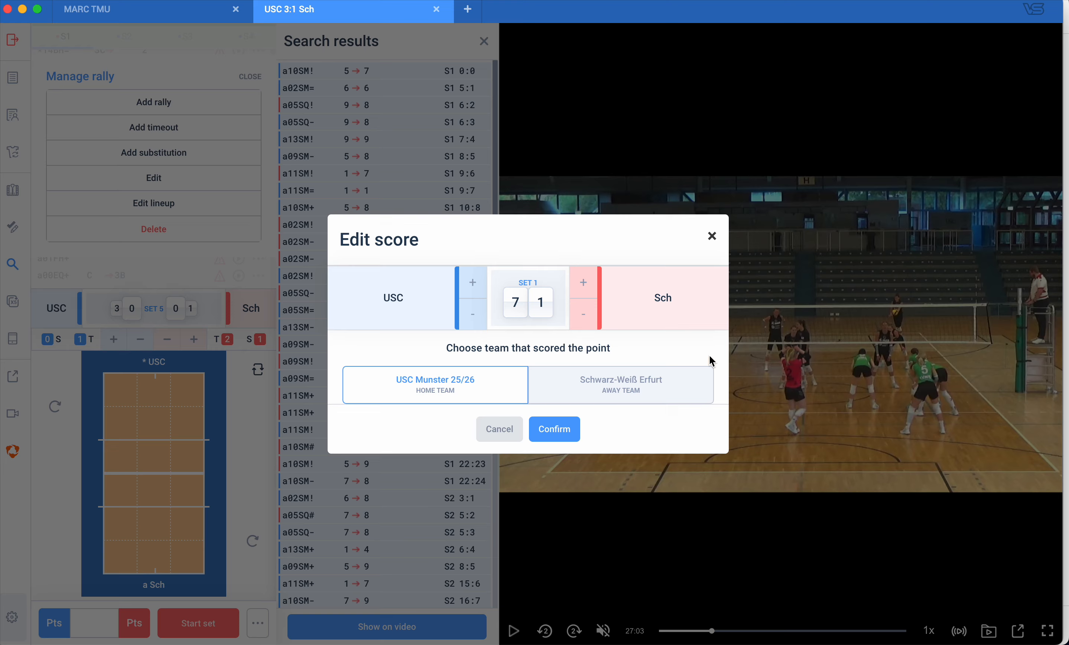
pyautogui.click(473, 317)
pyautogui.click(575, 384)
pyautogui.click(556, 428)
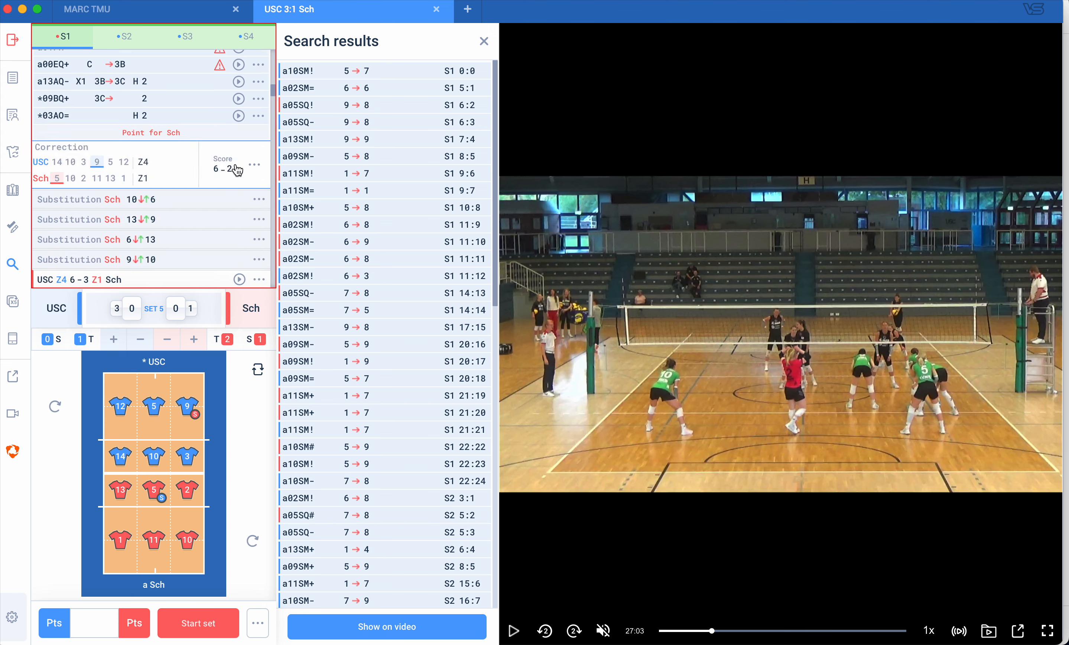
# - Delete the lineup correction recorded at 6-2 in set 1
pyautogui.scroll(-2, 184, 229)
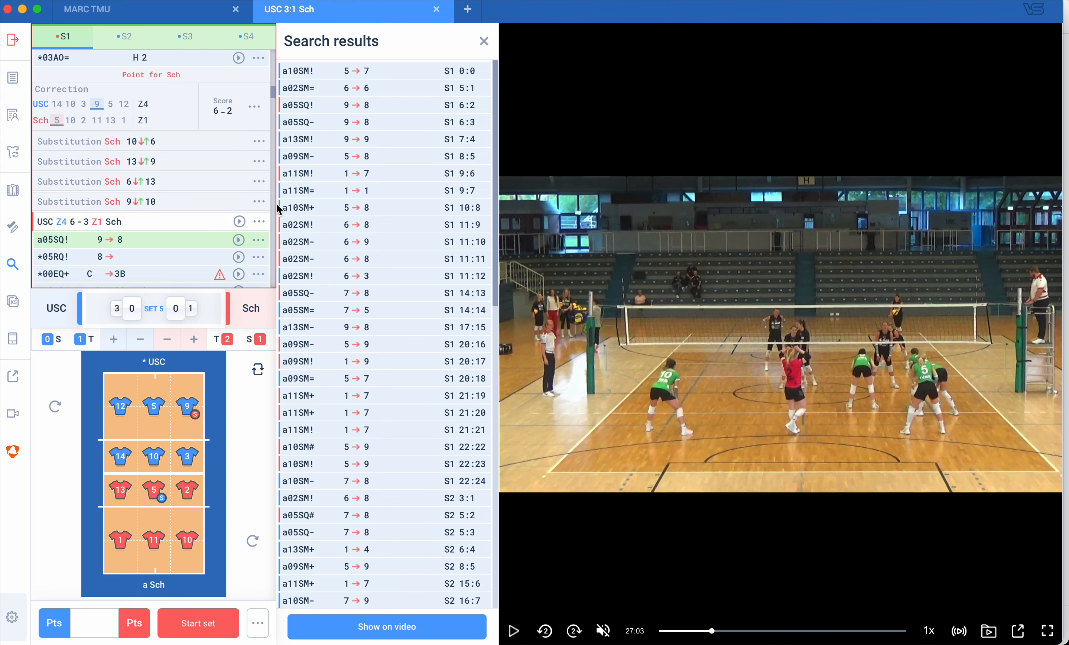
pyautogui.scroll(2, 178, 137)
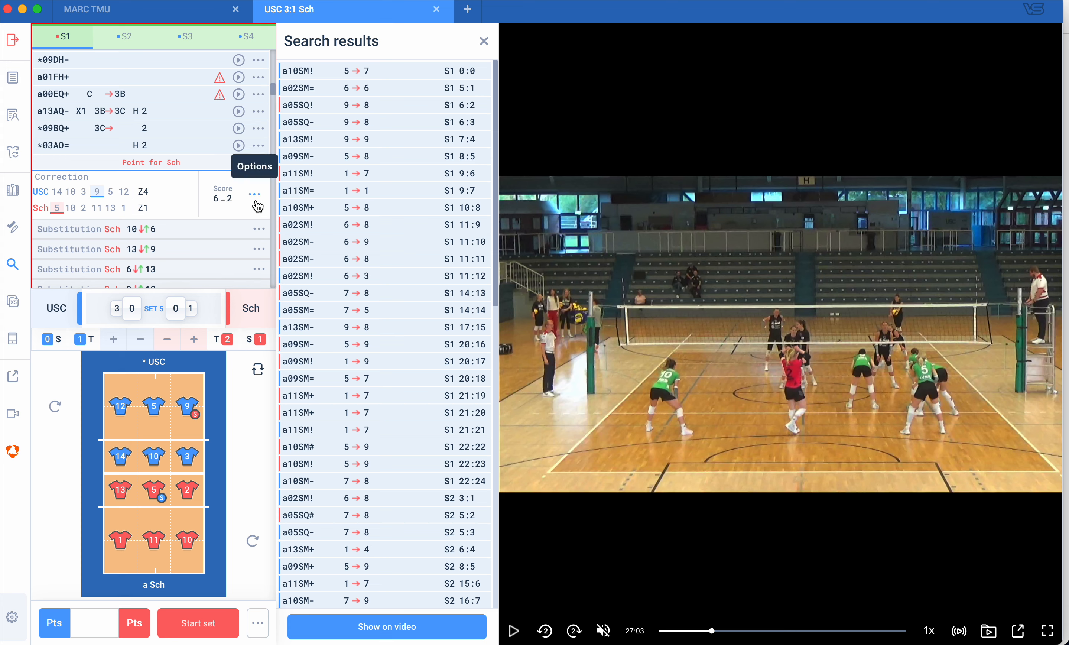
pyautogui.scroll(4, 148, 158)
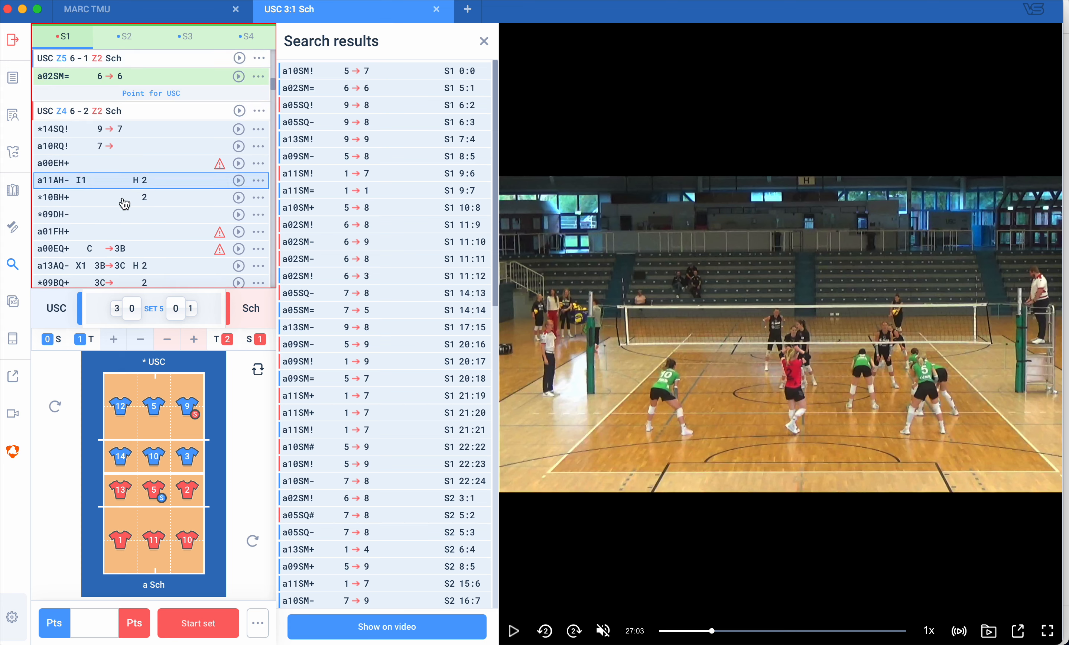
pyautogui.scroll(-6, 124, 217)
pyautogui.scroll(-1, 117, 196)
pyautogui.scroll(4, 179, 164)
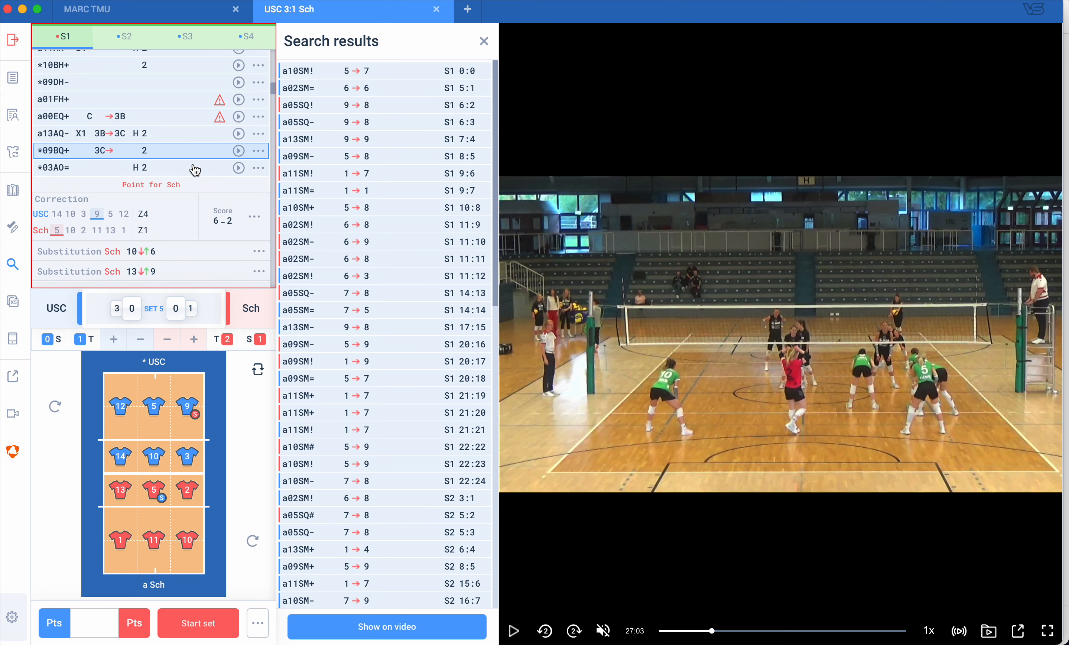
pyautogui.click(254, 217)
pyautogui.click(144, 229)
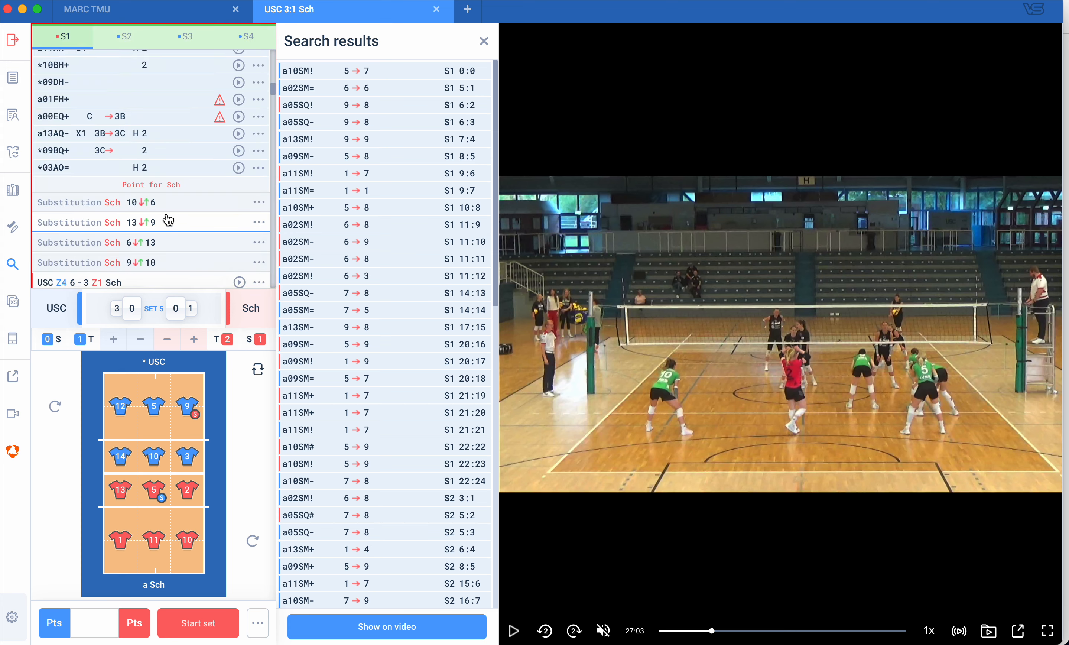
# - Play the video from the *03AO= action that ends the 6-2 rally and pause it to check the players on court
pyautogui.scroll(-1, 161, 181)
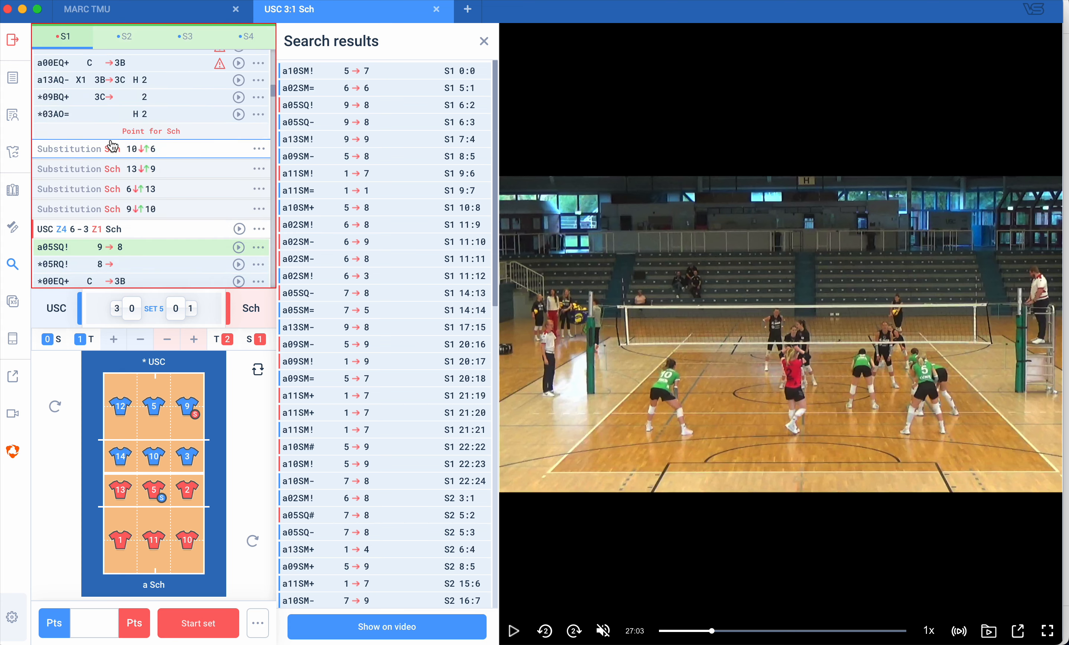
pyautogui.click(112, 120)
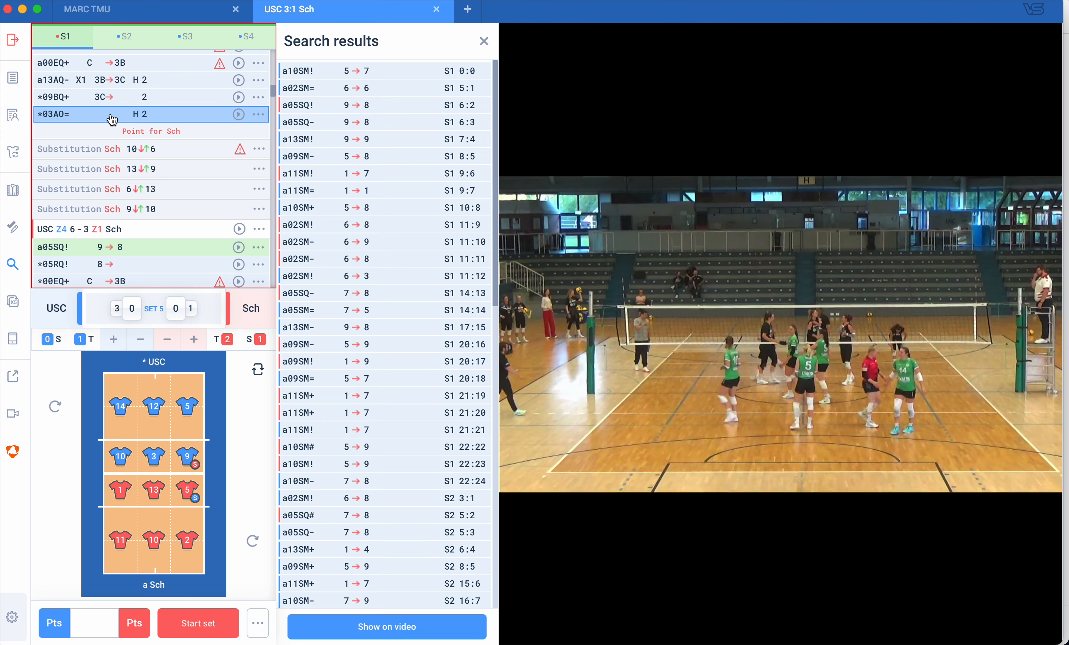
pyautogui.press('space')
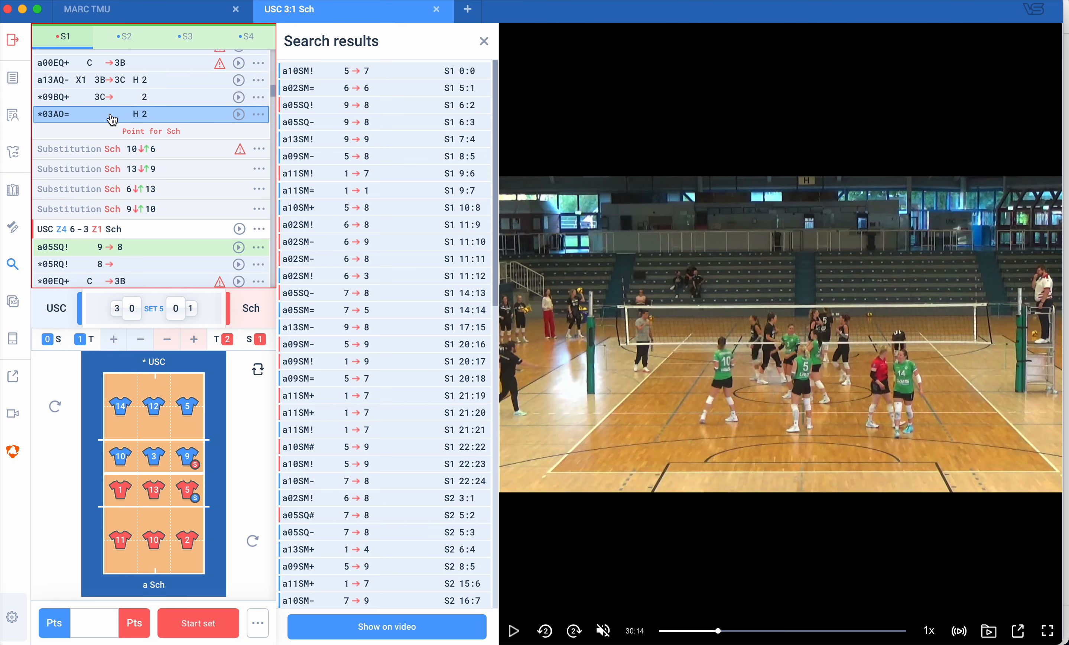
pyautogui.click(257, 150)
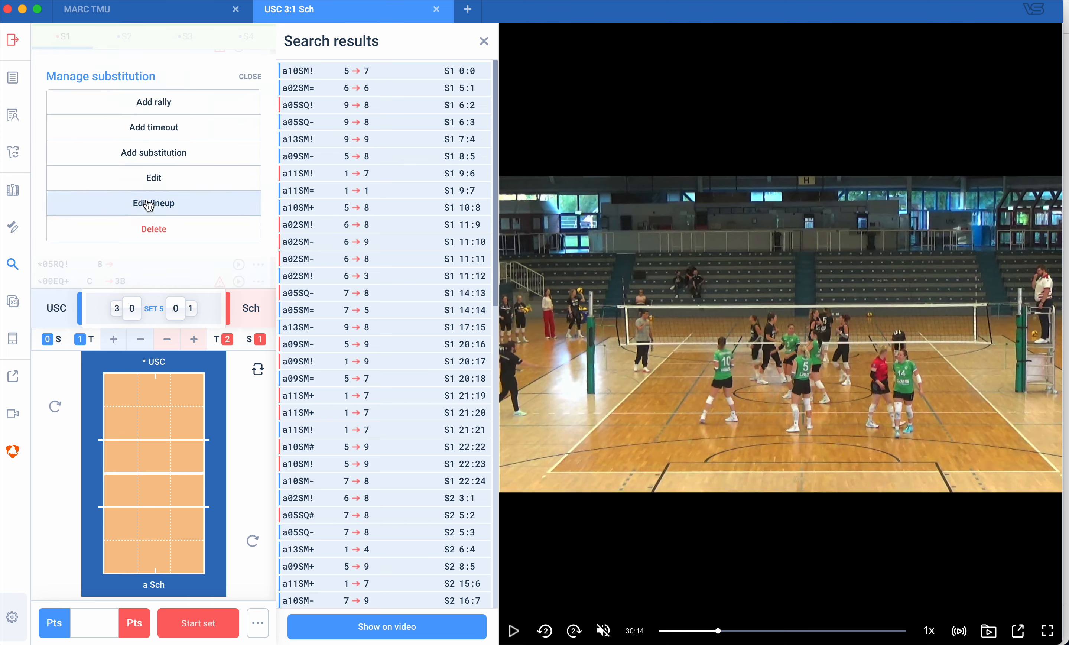
pyautogui.click(182, 206)
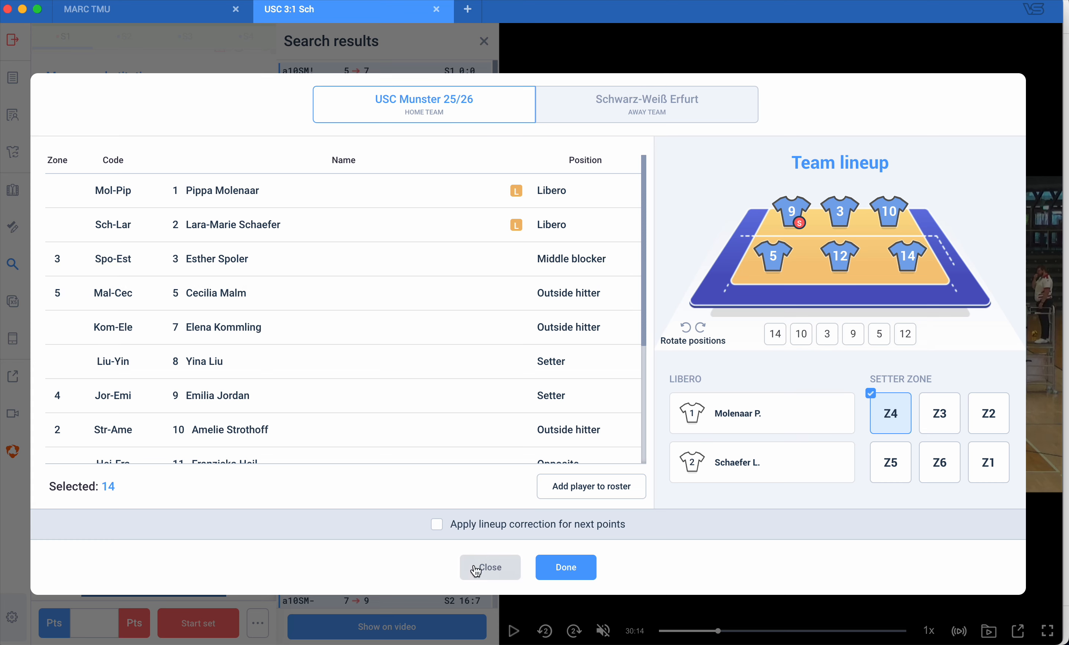
pyautogui.click(491, 567)
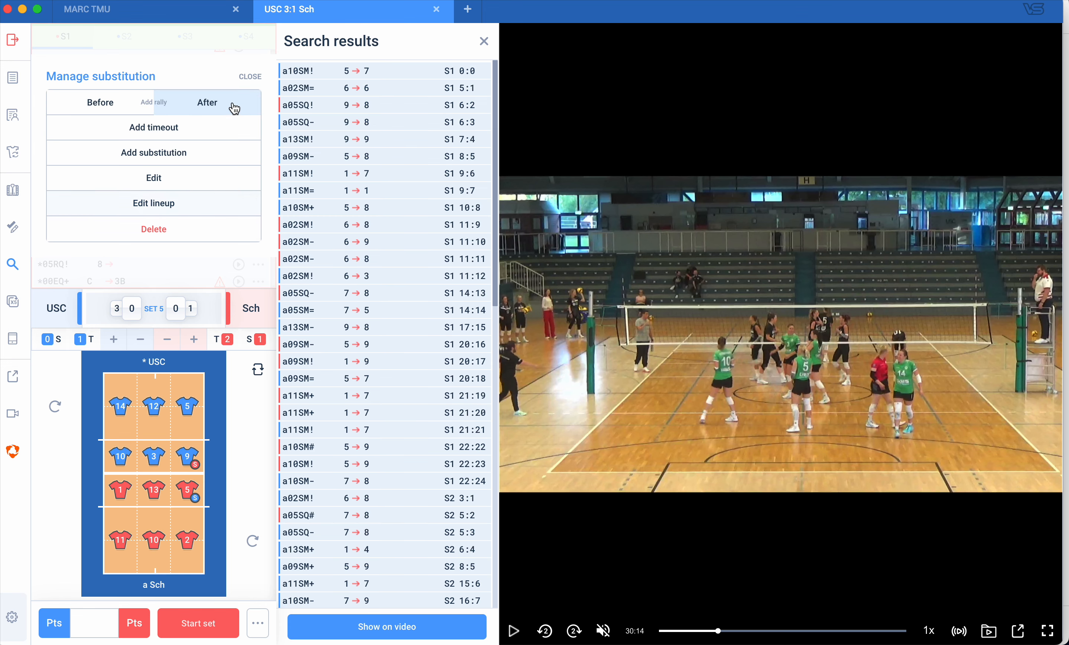
pyautogui.click(250, 79)
pyautogui.scroll(5, 210, 144)
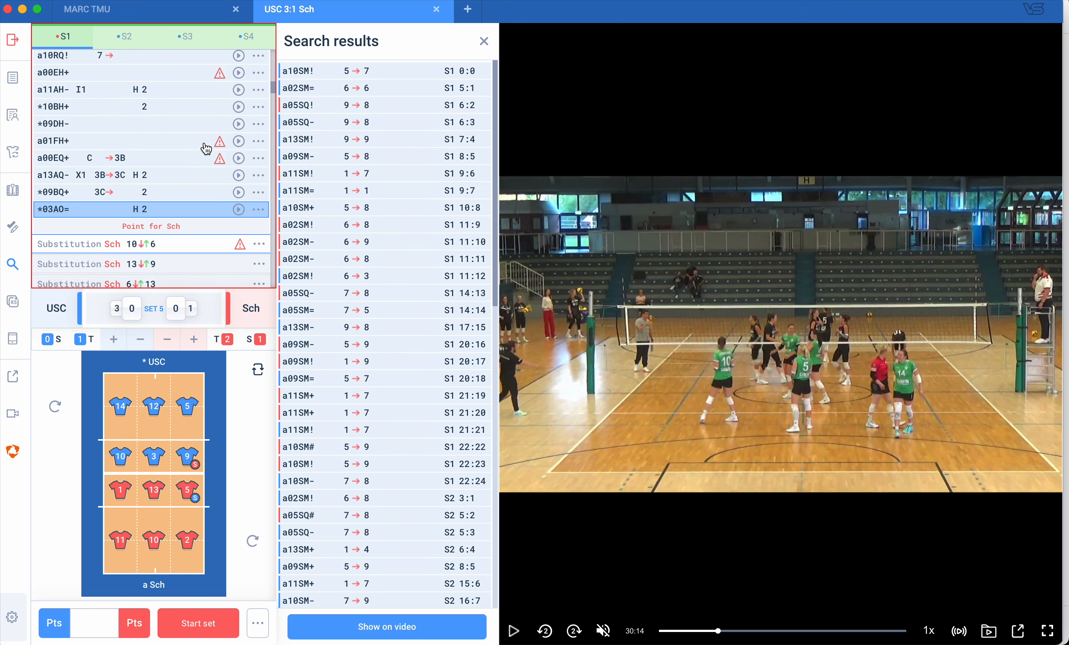
pyautogui.scroll(2, 206, 148)
pyautogui.click(258, 174)
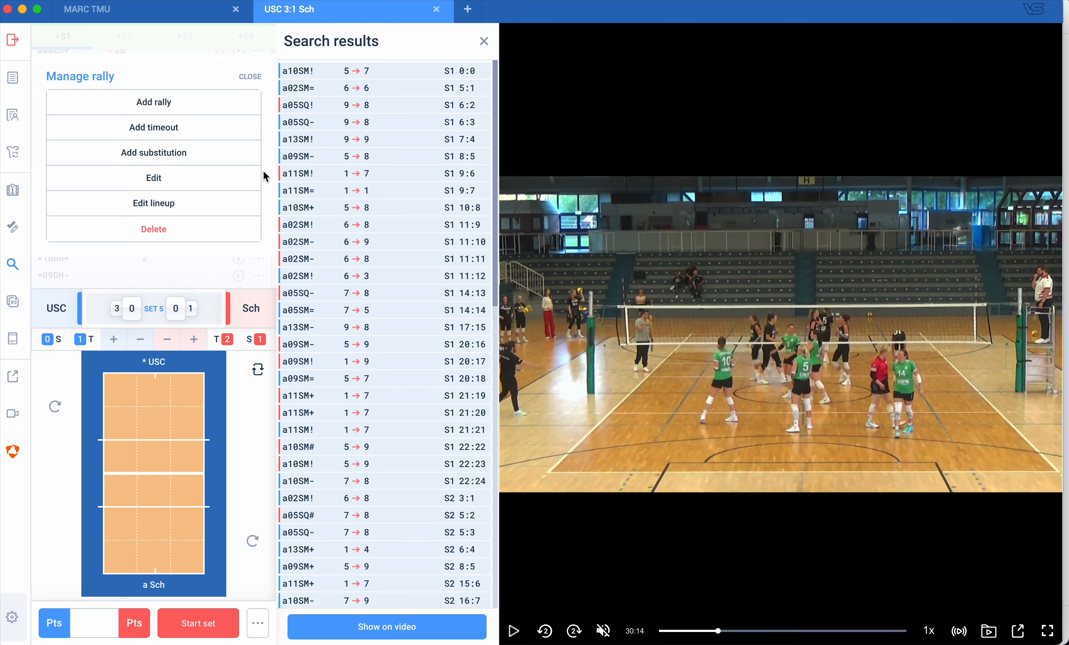
pyautogui.click(212, 159)
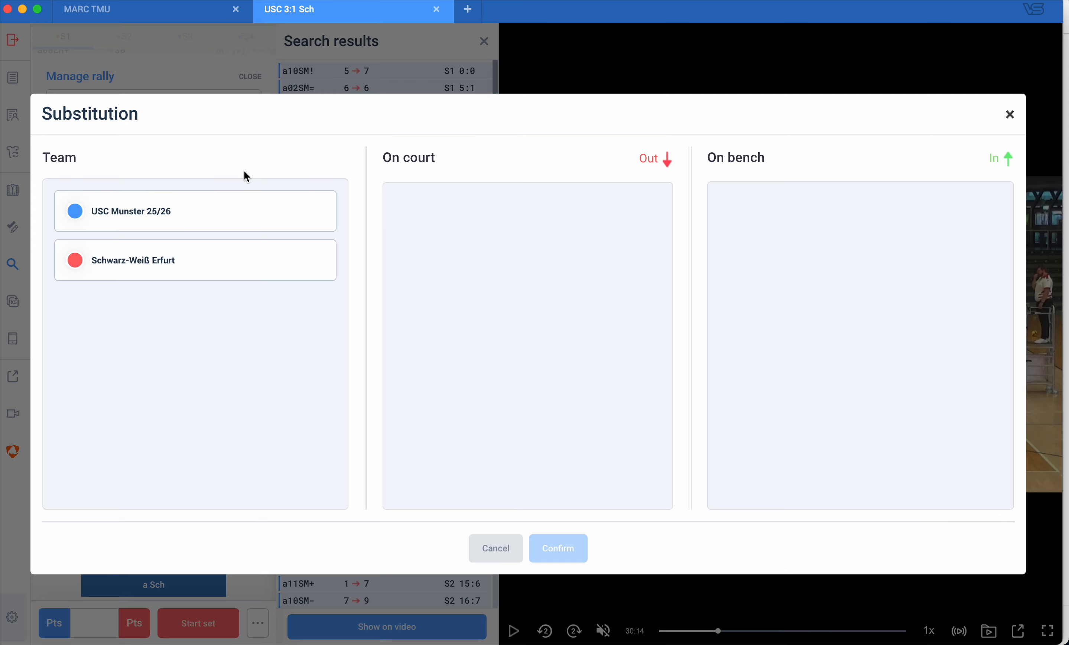
pyautogui.click(496, 548)
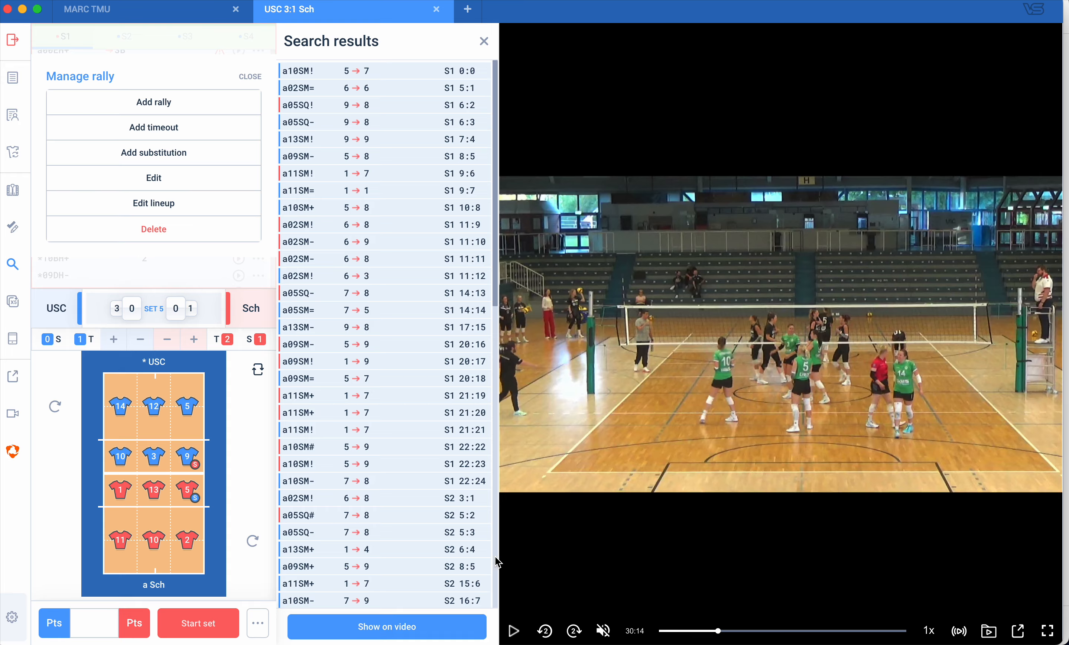
pyautogui.click(250, 77)
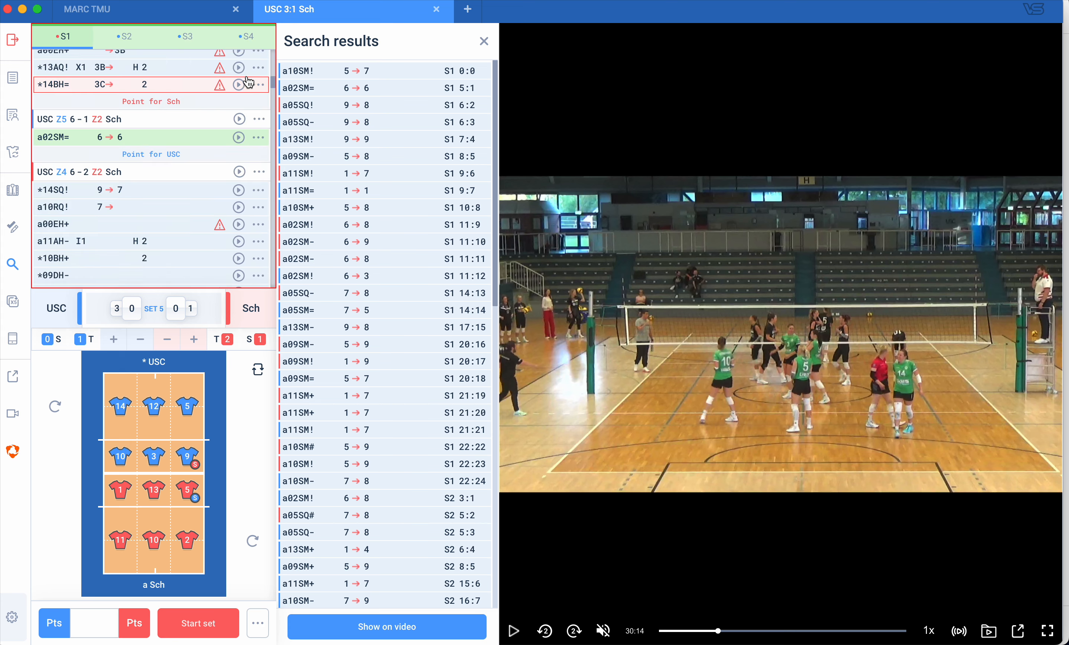
# - Replay the end of the 6-2 rally through to the following serve to check the away team's rotation
pyautogui.scroll(-7, 206, 222)
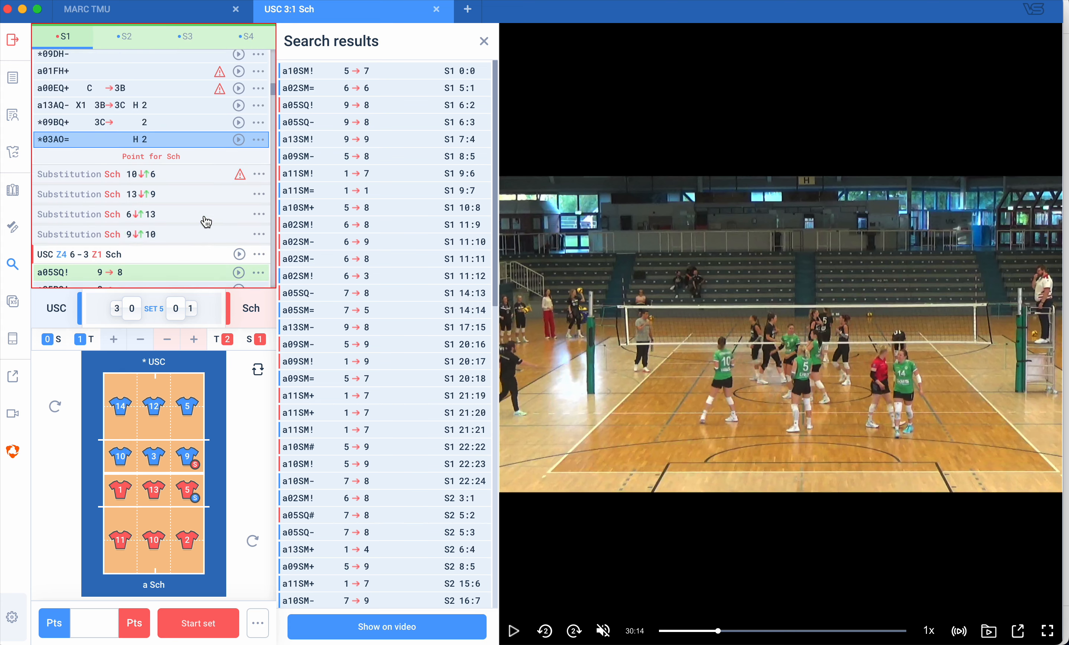
pyautogui.click(92, 117)
pyautogui.click(77, 131)
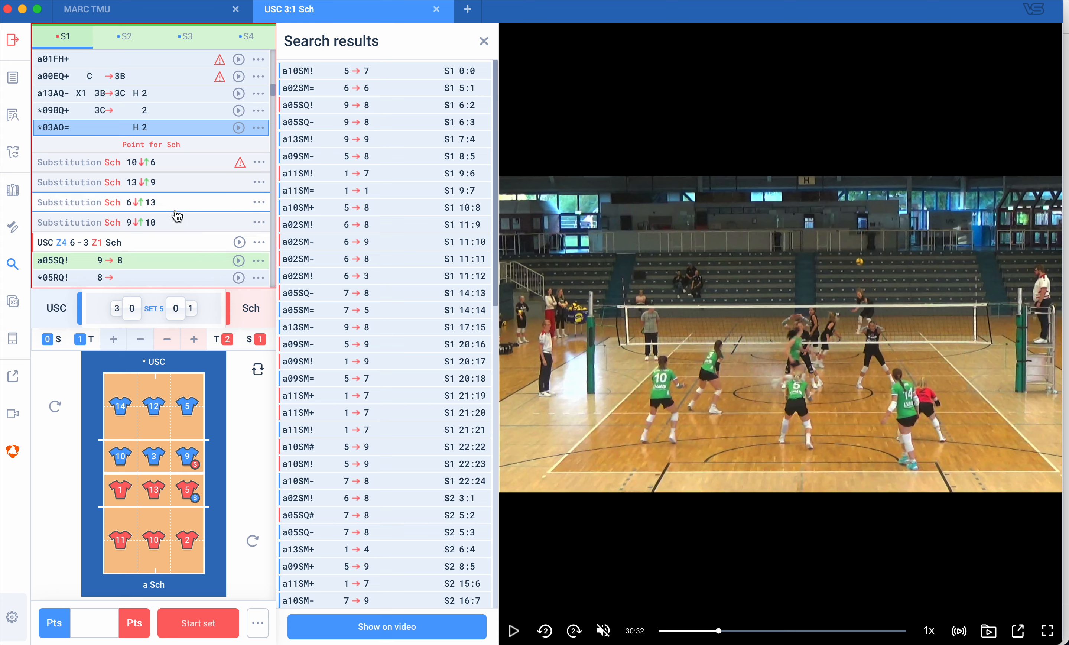
pyautogui.click(257, 246)
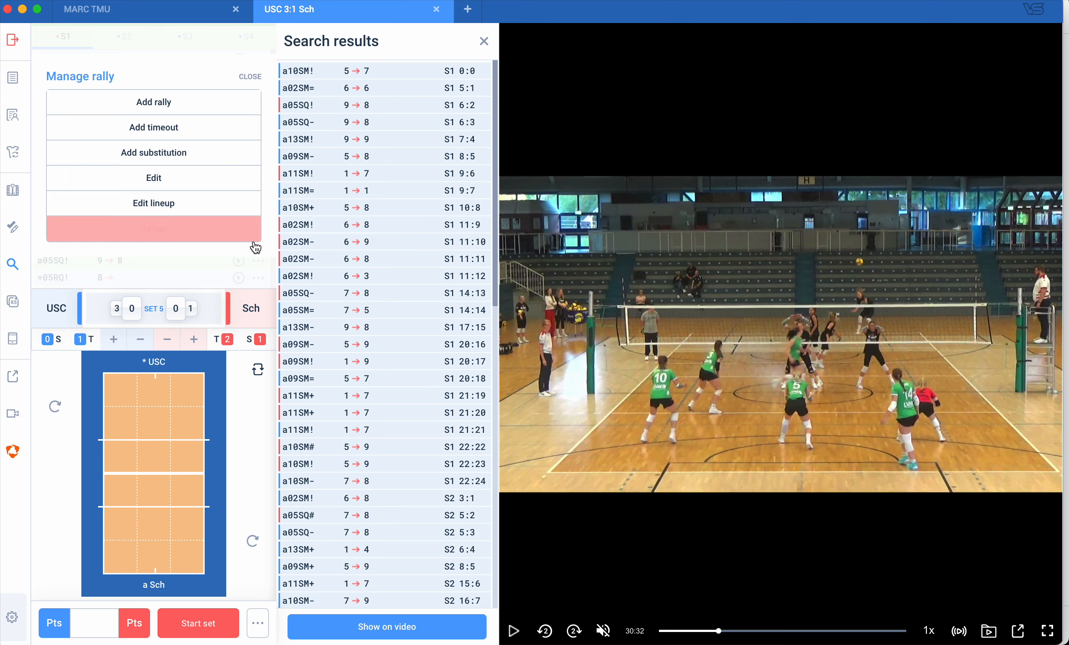
pyautogui.click(238, 83)
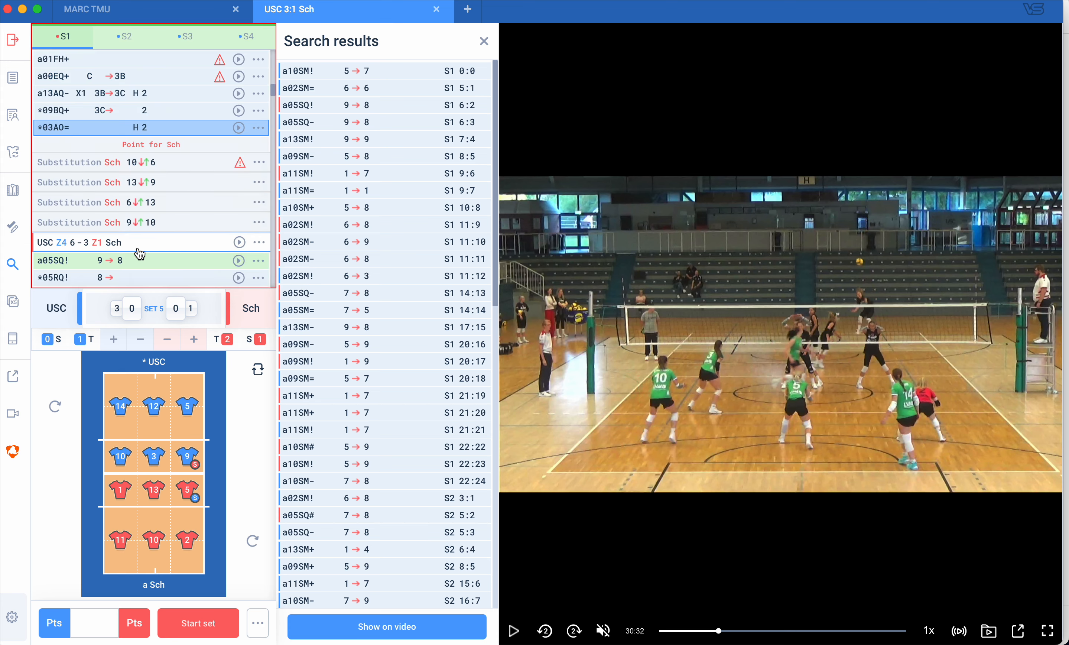
# - Swap the teams' sides on the court diagram while reviewing the 6-3 rally's serve a05SQ! and reception *05RQ! on video
pyautogui.click(129, 262)
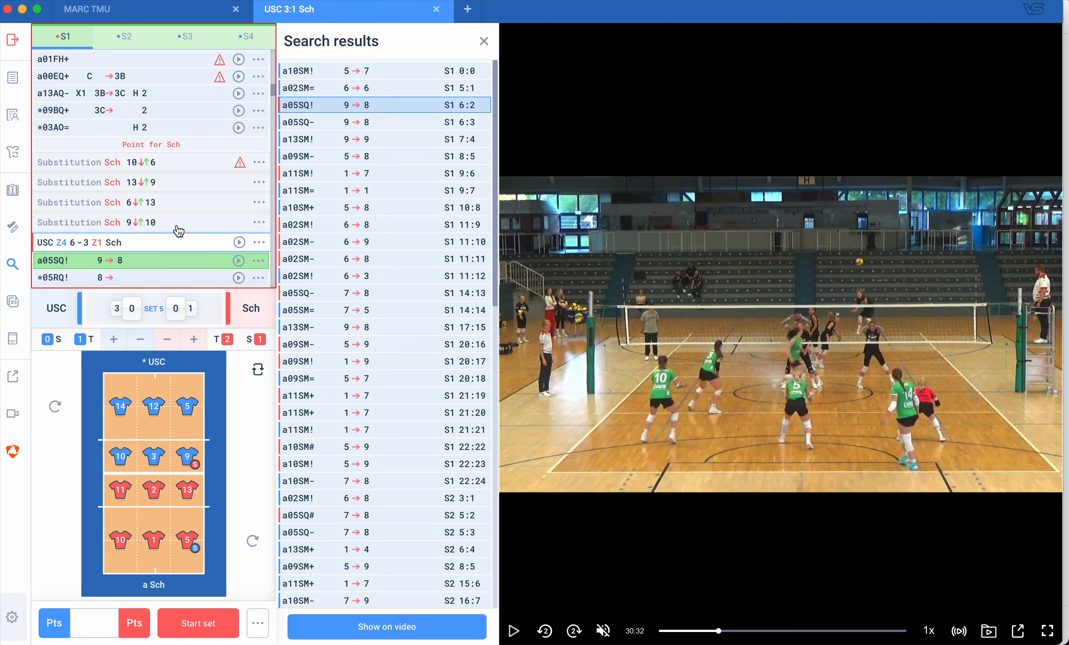
pyautogui.click(112, 265)
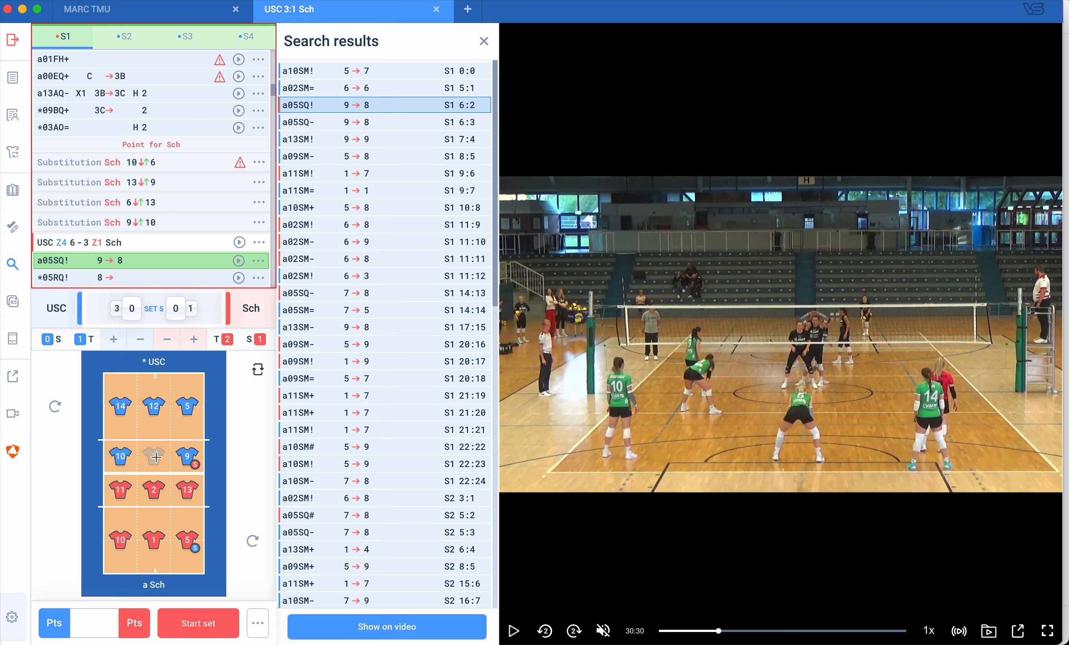
pyautogui.click(258, 370)
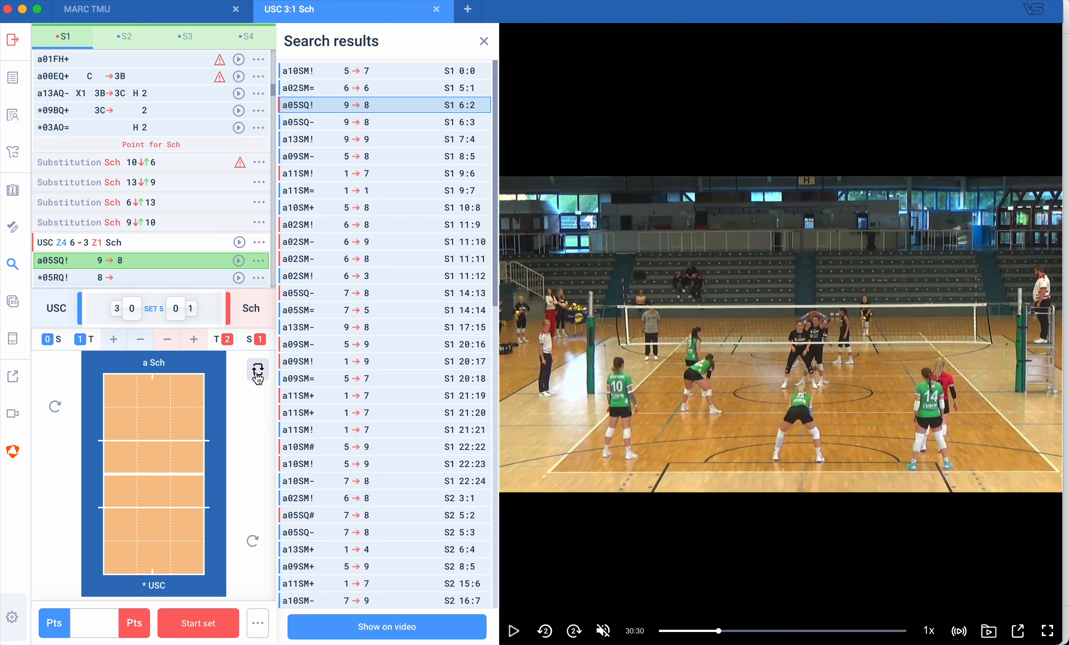
pyautogui.click(143, 248)
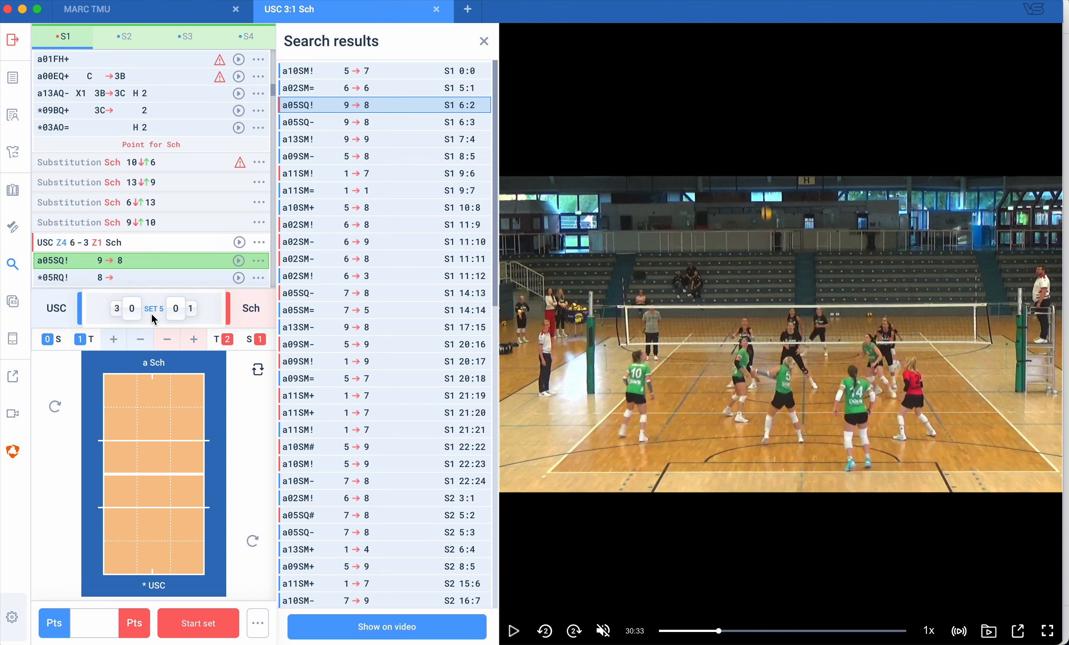
pyautogui.click(89, 278)
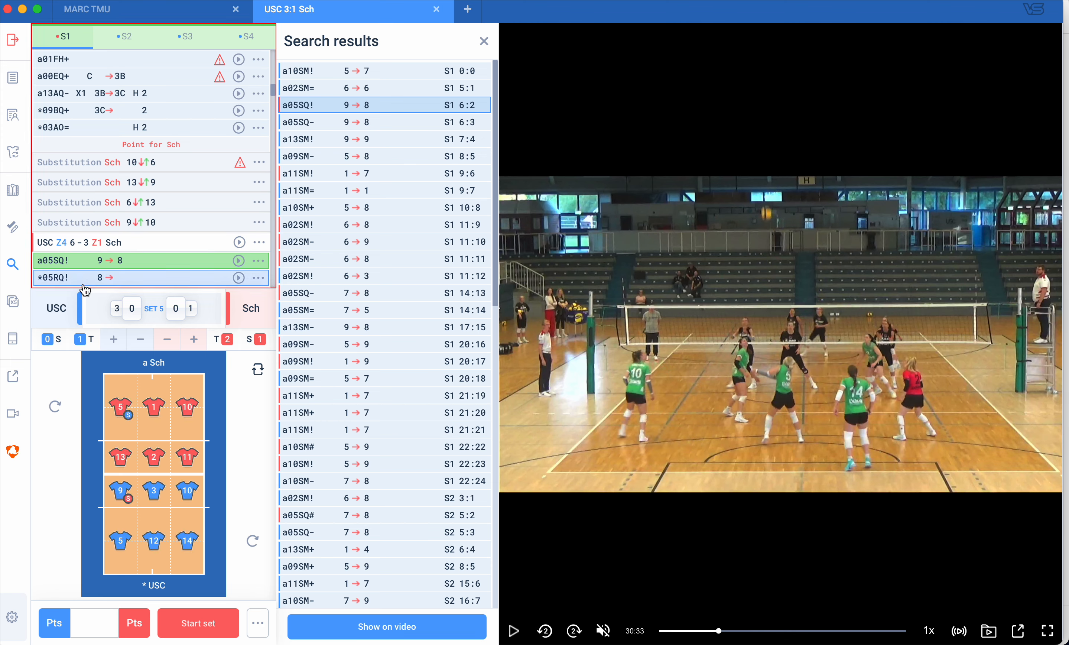
pyautogui.click(81, 284)
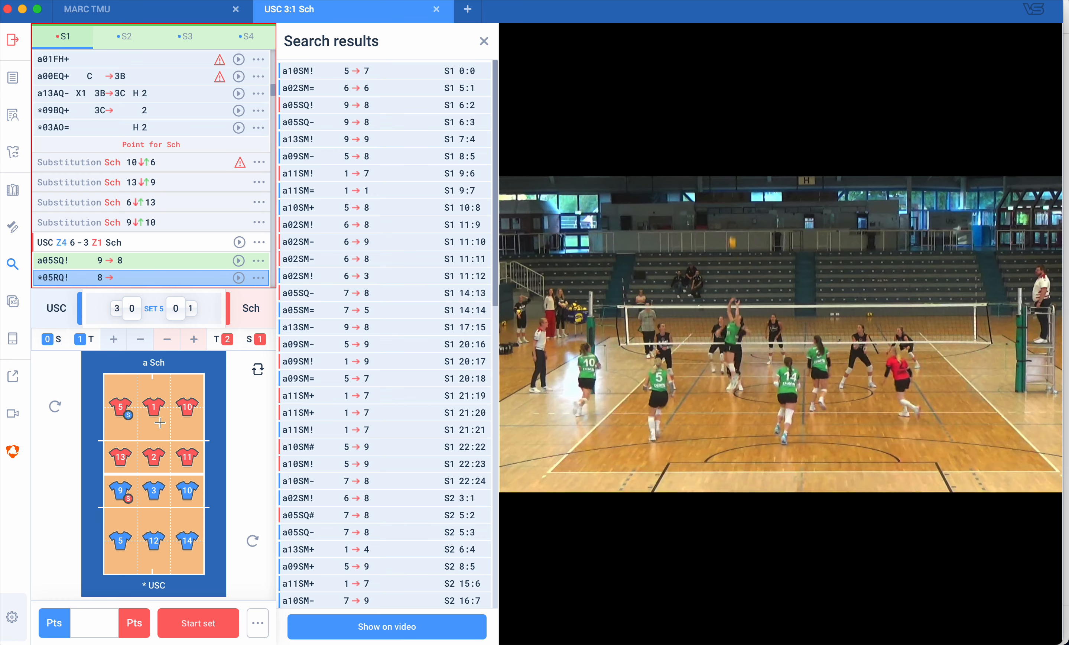
# - Delete the away team's substitutions of 6 for 10 and 9 for 13 before the 6-3 rally in set 1
pyautogui.click(258, 163)
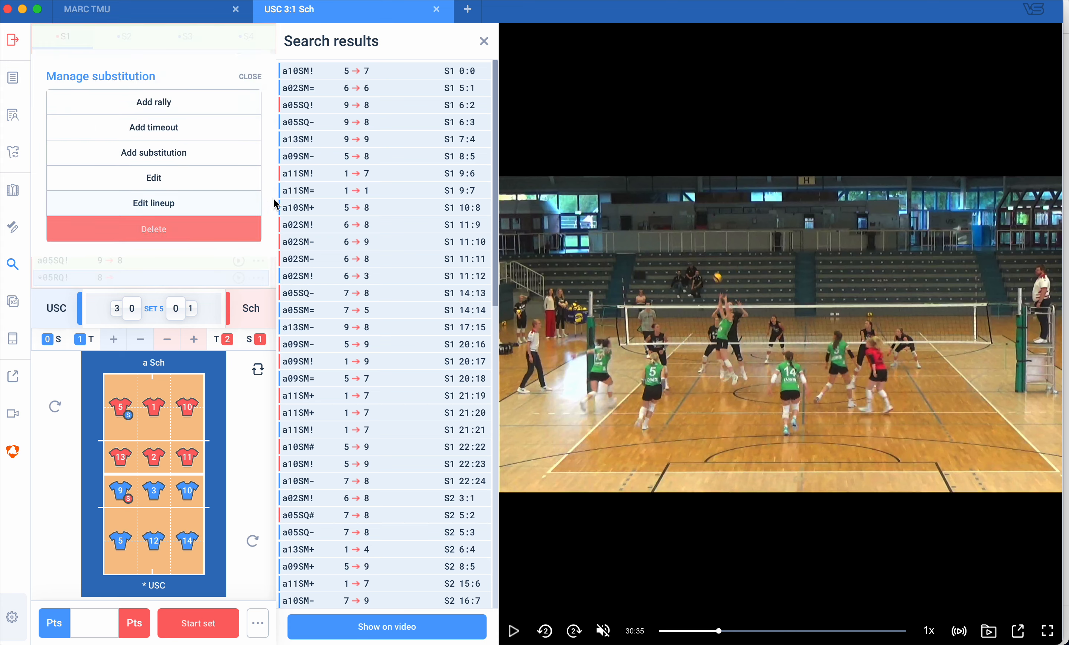
pyautogui.click(257, 167)
pyautogui.click(161, 230)
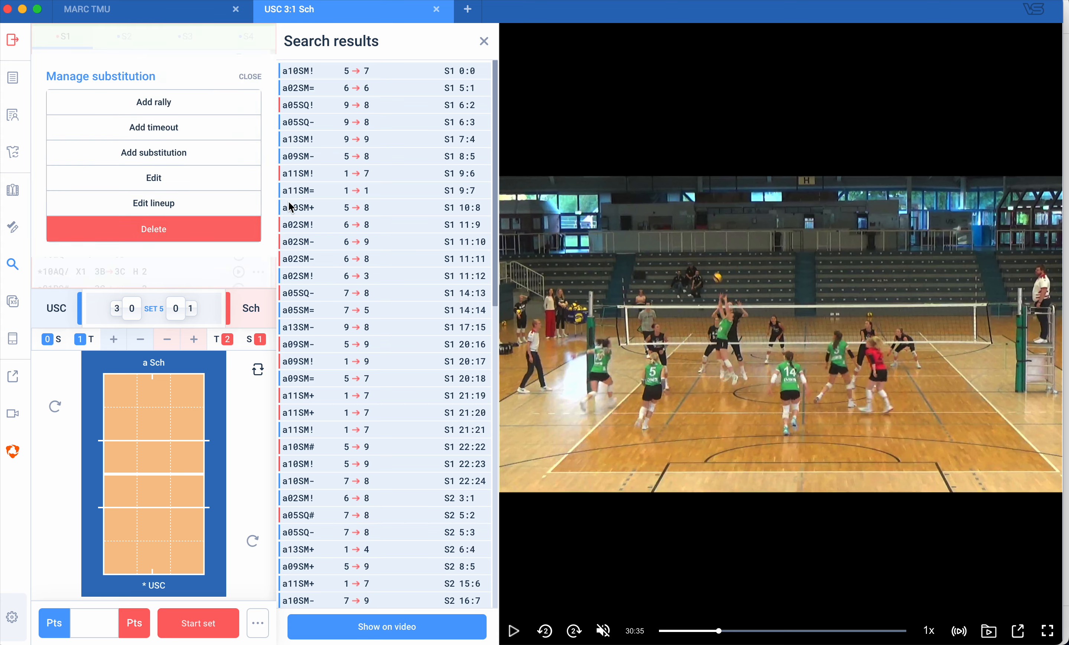
# - Delete the away team's remaining substitutions of 13 for 6 and 10 for 9 before the 6-3 rally
pyautogui.moveTo(239, 166)
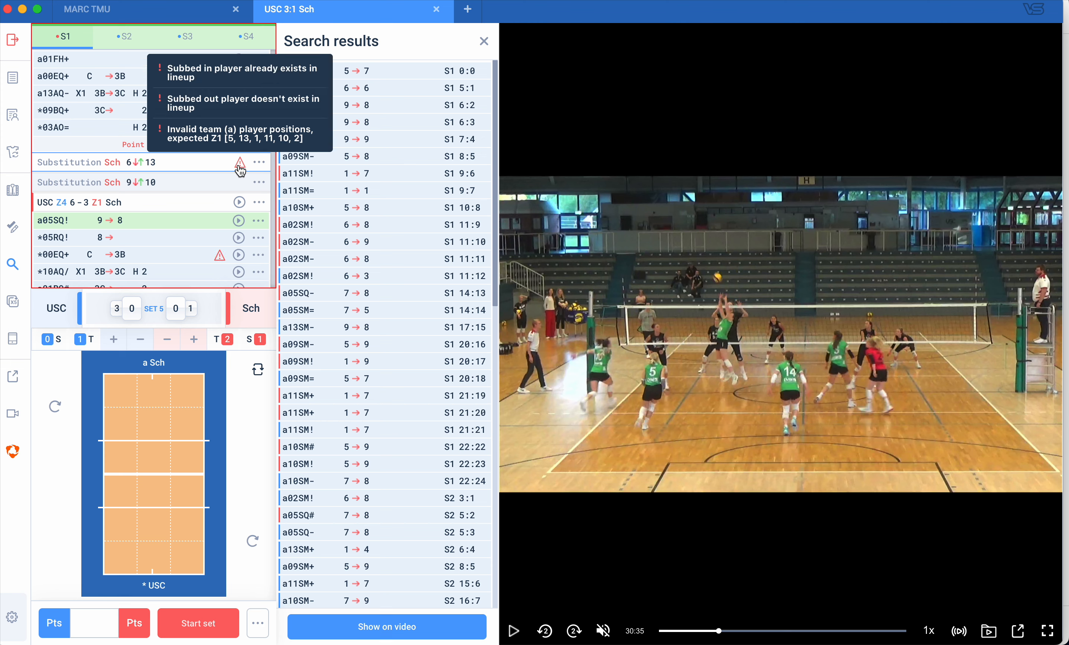
pyautogui.click(259, 163)
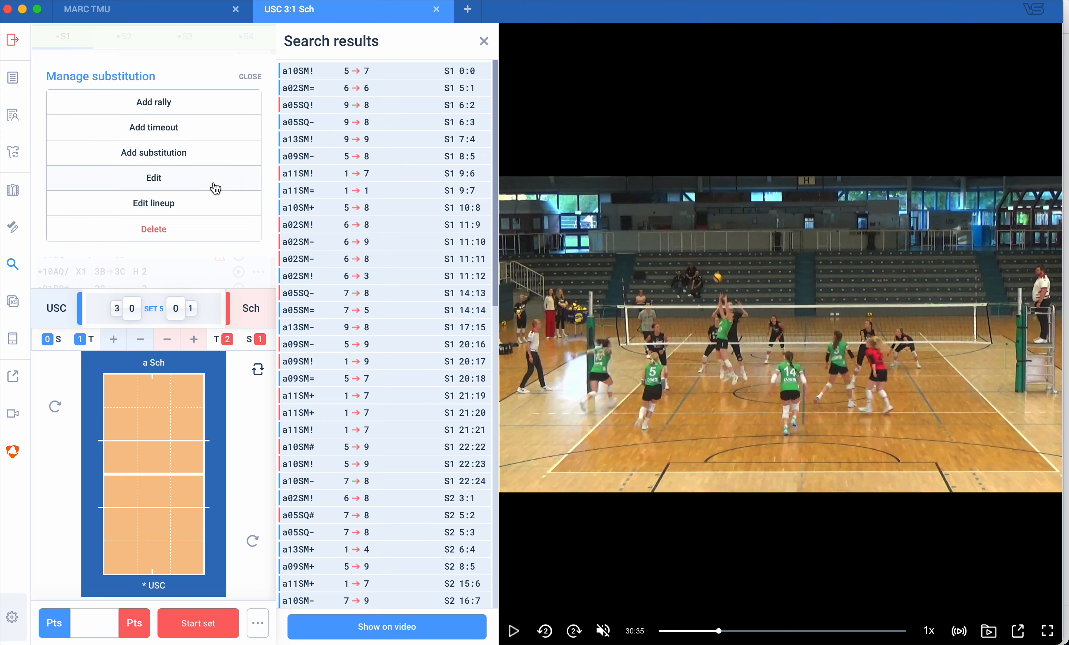
pyautogui.click(251, 84)
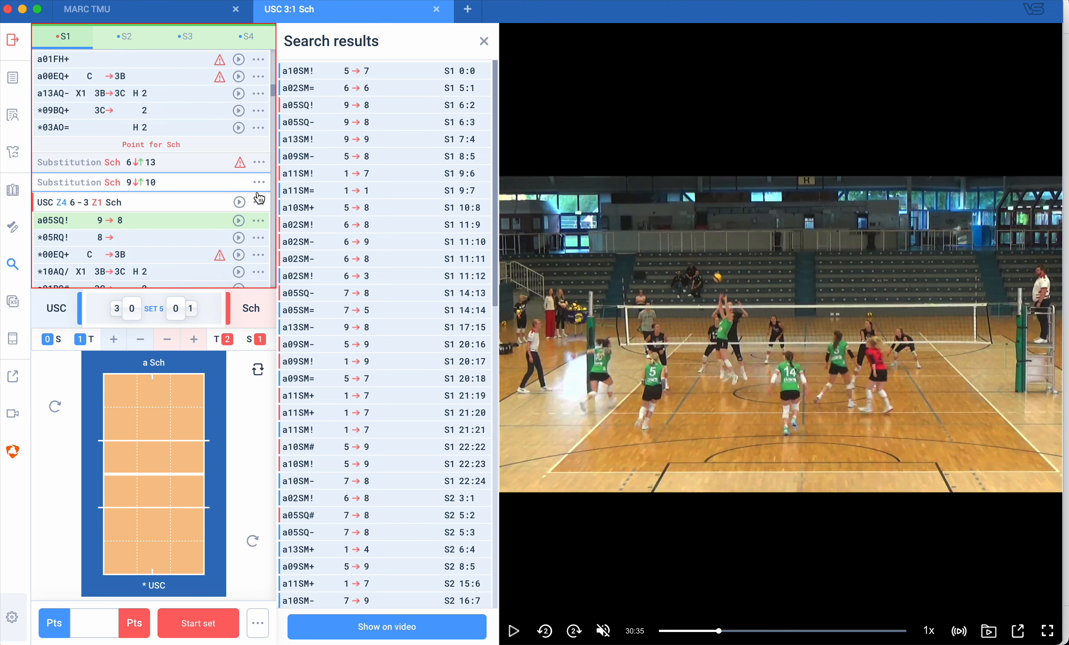
pyautogui.moveTo(243, 168)
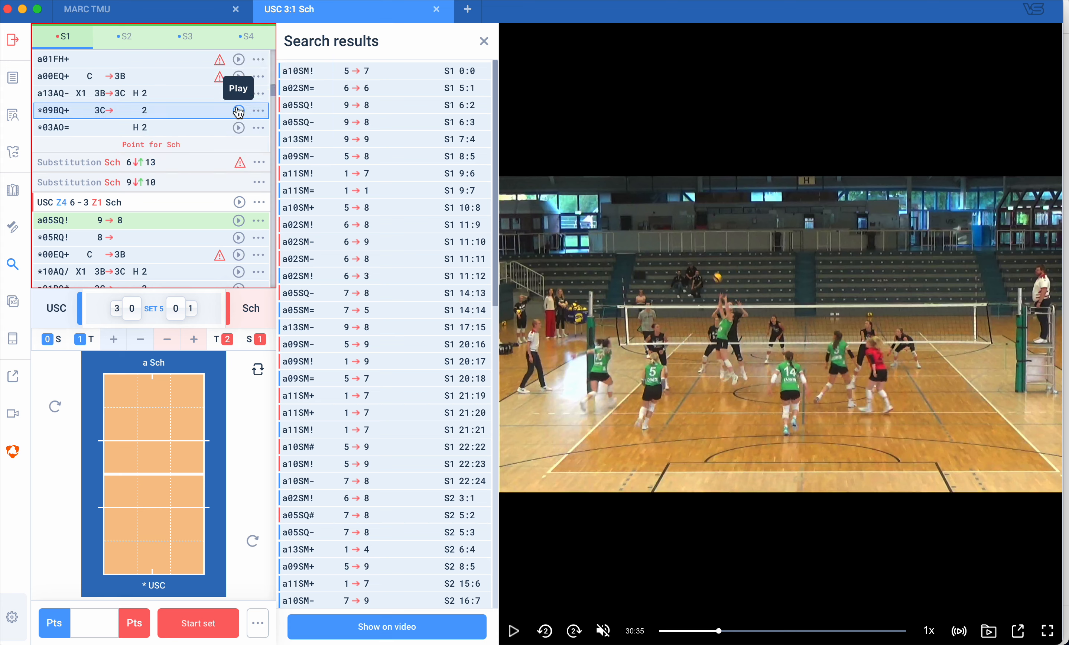
pyautogui.click(259, 163)
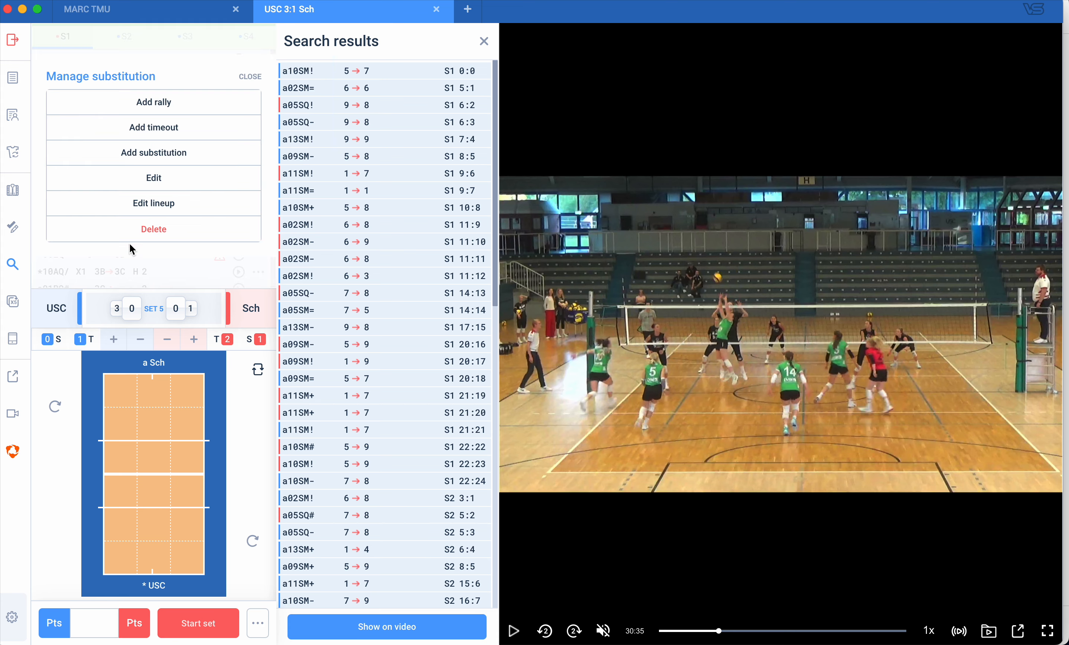
pyautogui.click(131, 228)
pyautogui.click(259, 164)
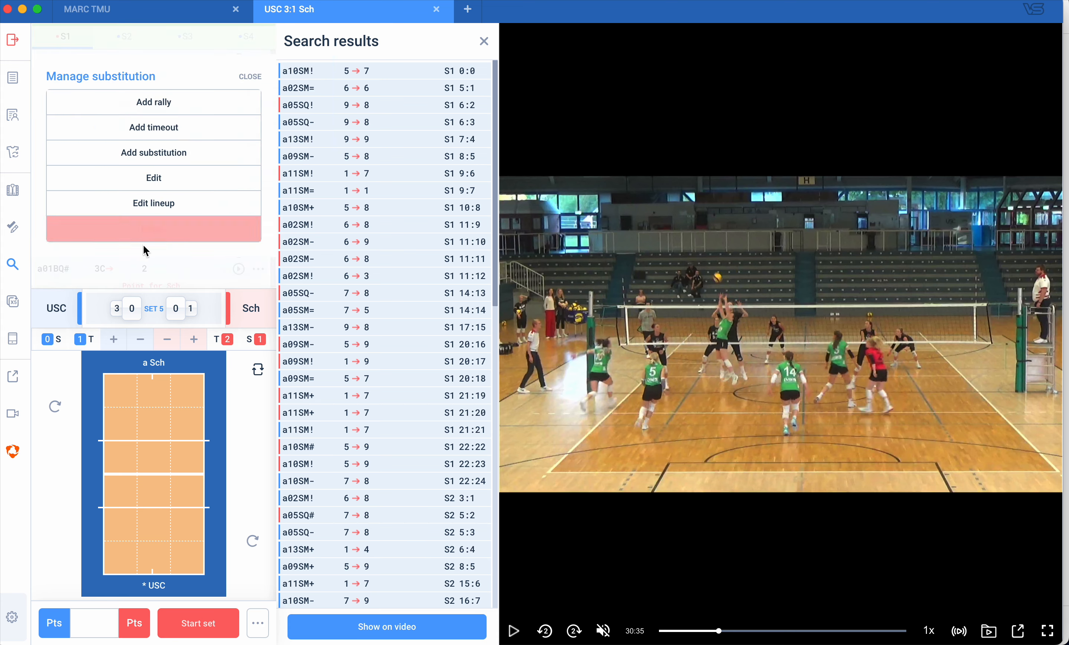
pyautogui.click(146, 231)
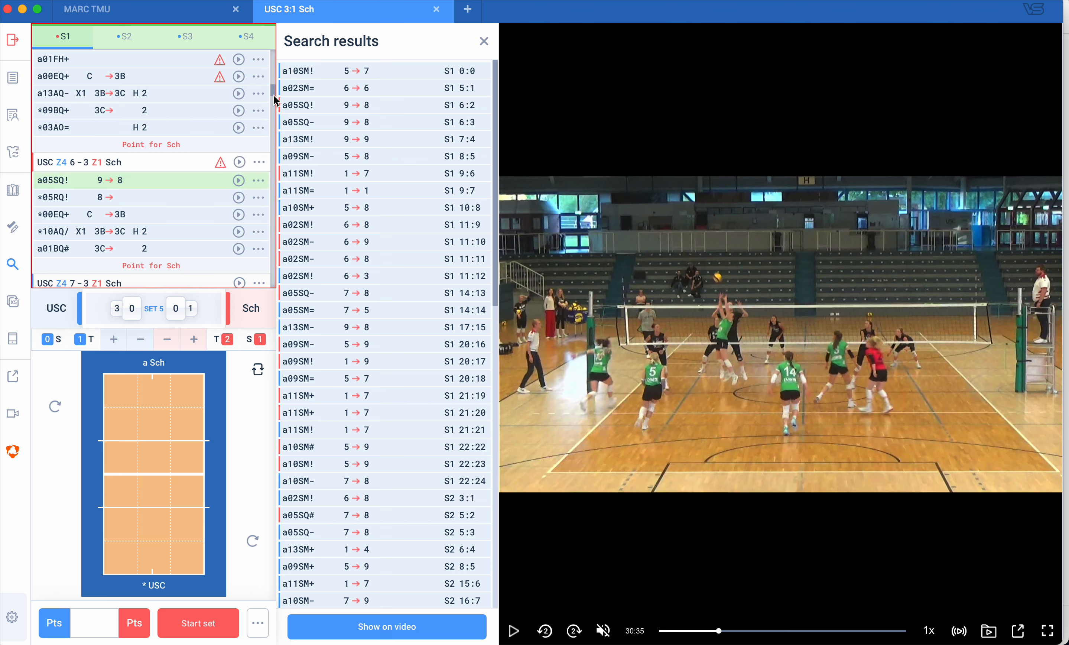
# - Edit the 6-3 rally's away lineup so player 1 is in zone 3 and player 2 is in zone 6
pyautogui.moveTo(218, 175)
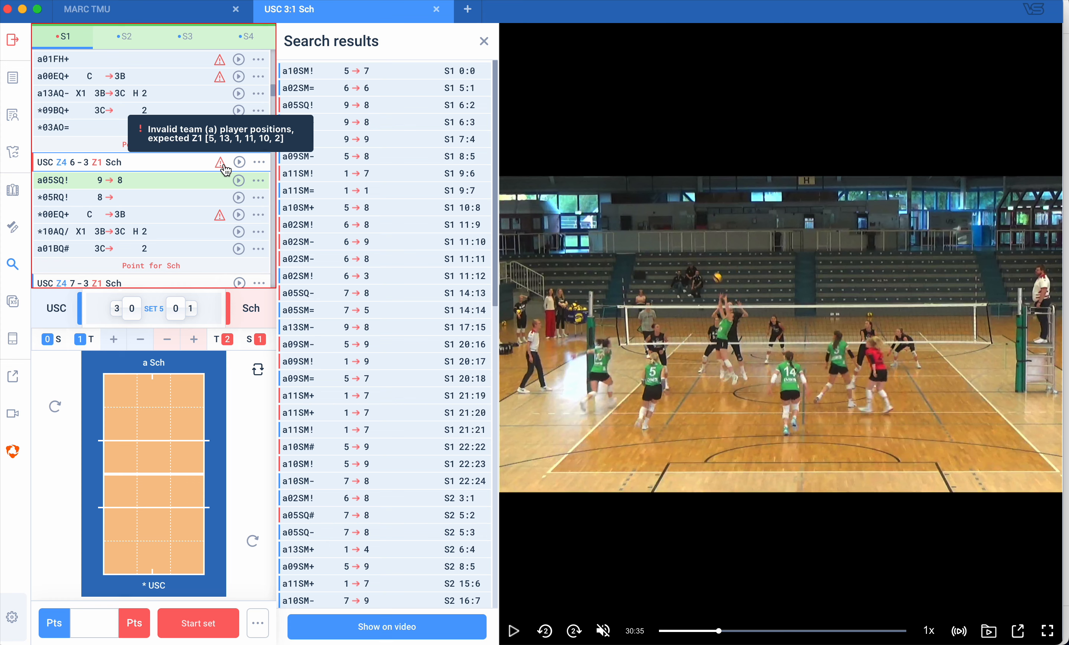
pyautogui.click(259, 162)
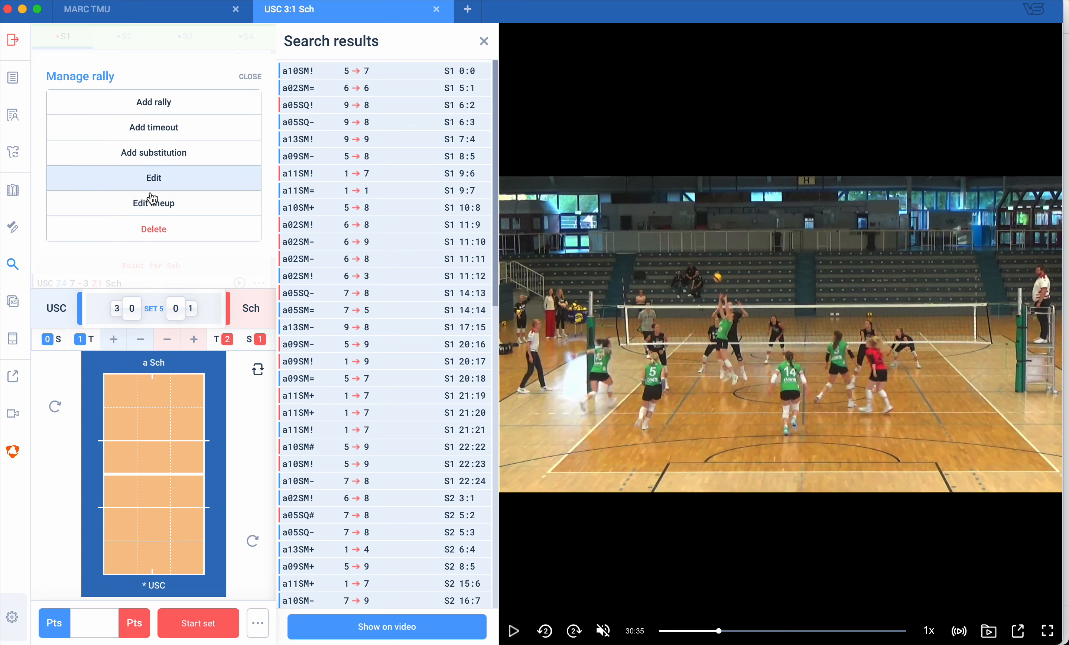
pyautogui.click(146, 205)
pyautogui.click(702, 121)
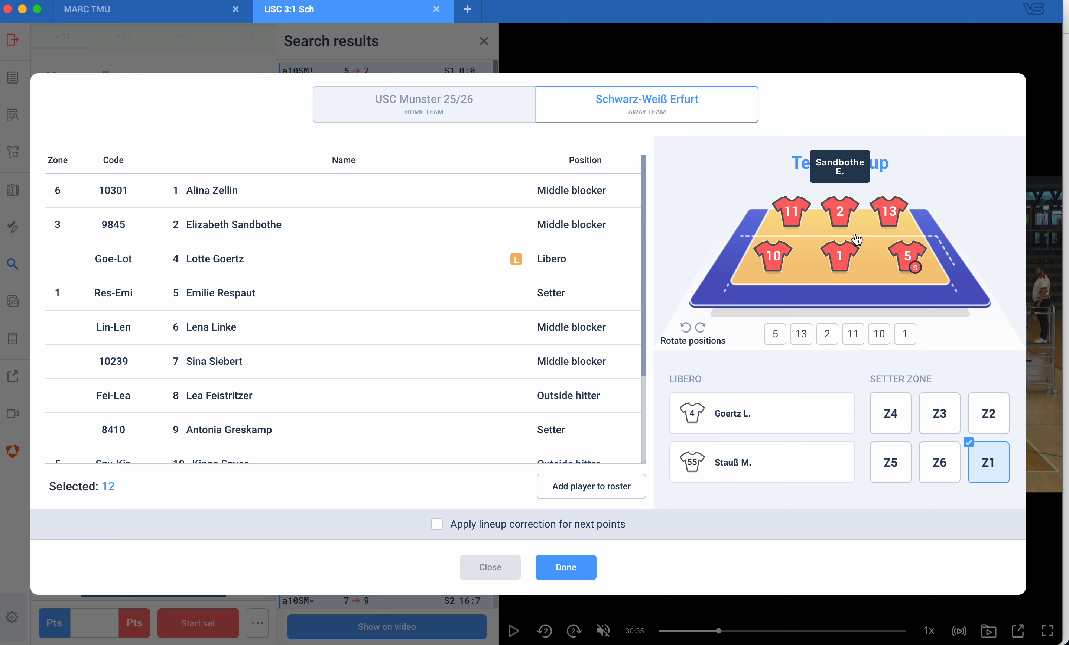
pyautogui.click(841, 214)
pyautogui.moveTo(840, 266); pyautogui.dragTo(840, 221)
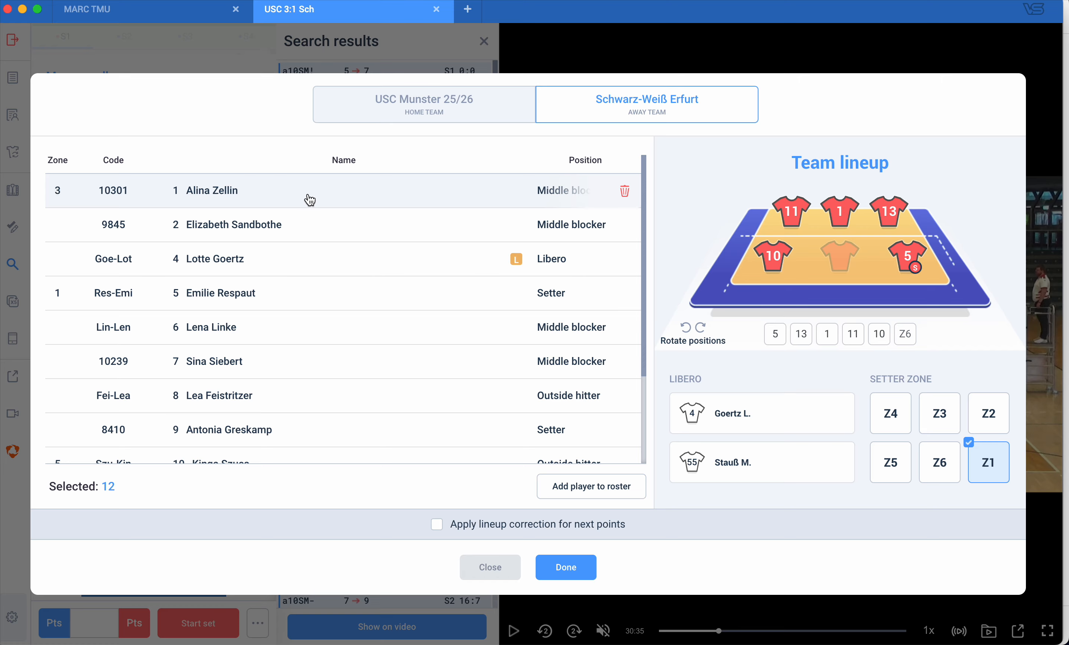
pyautogui.click(209, 233)
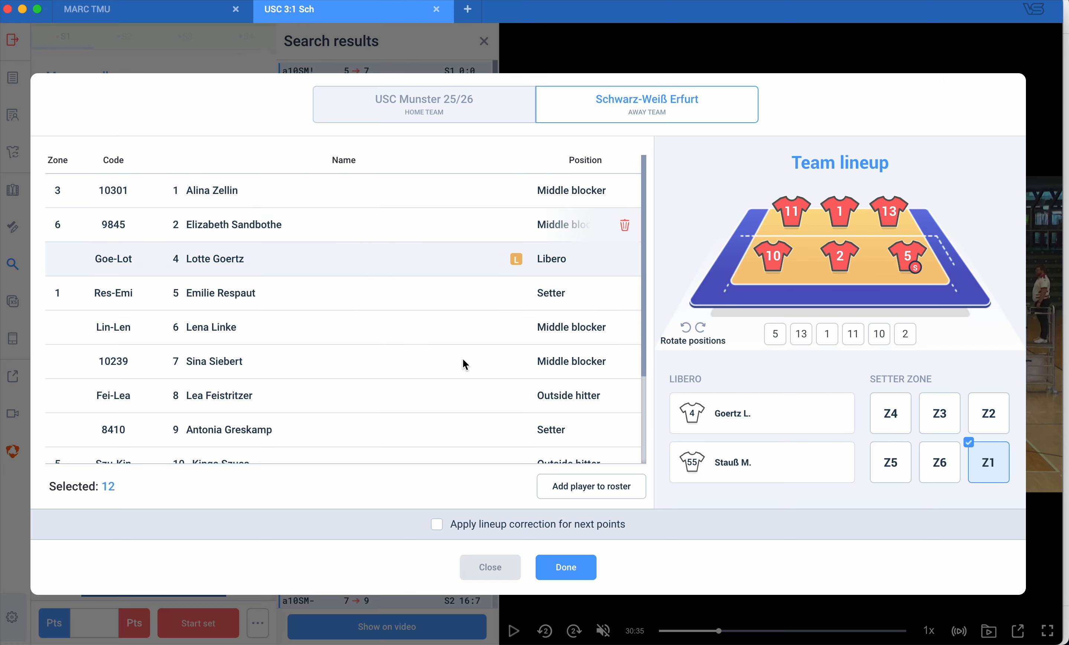
pyautogui.click(566, 567)
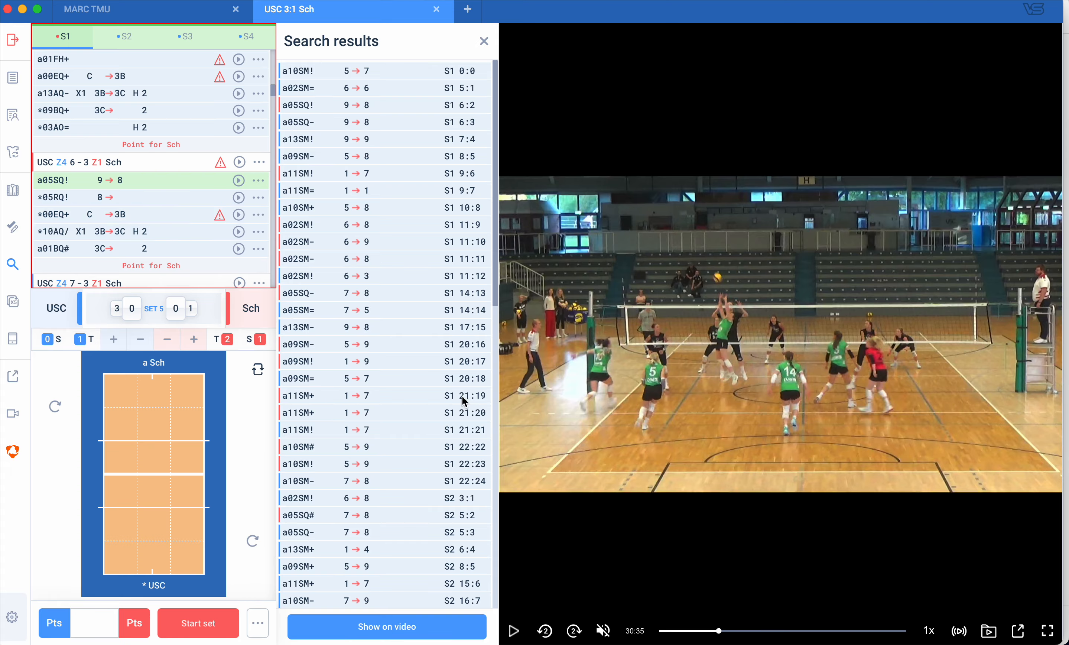
pyautogui.moveTo(223, 173)
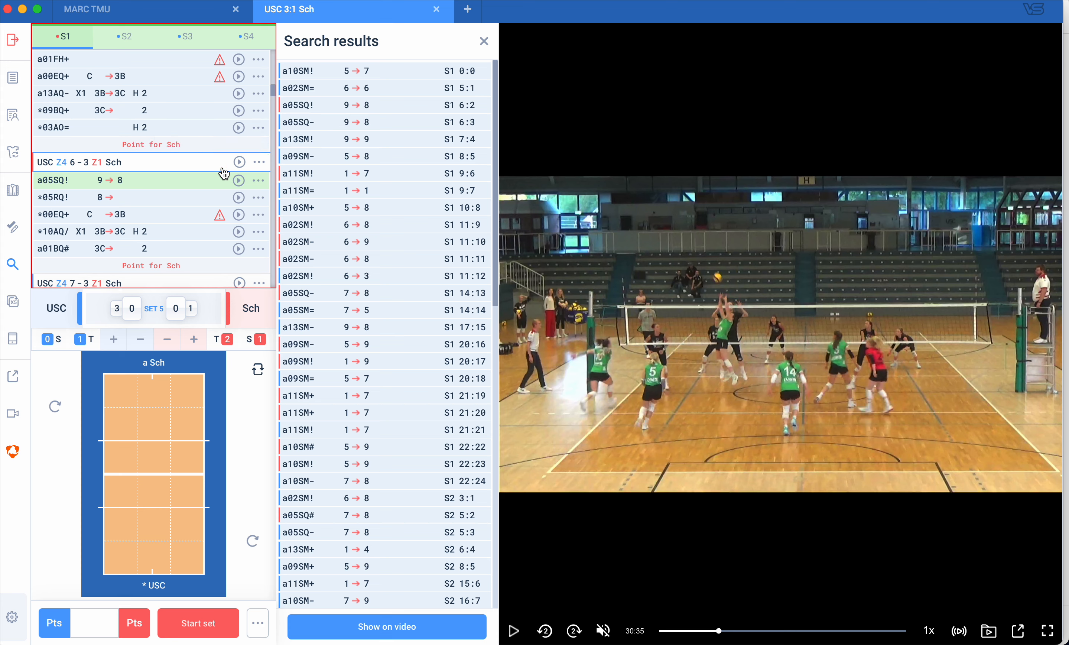
# - Award the point of the *10SM= rally at 8-3 in set 1 to Schwarz-Weiß Erfurt
pyautogui.scroll(-10, 218, 175)
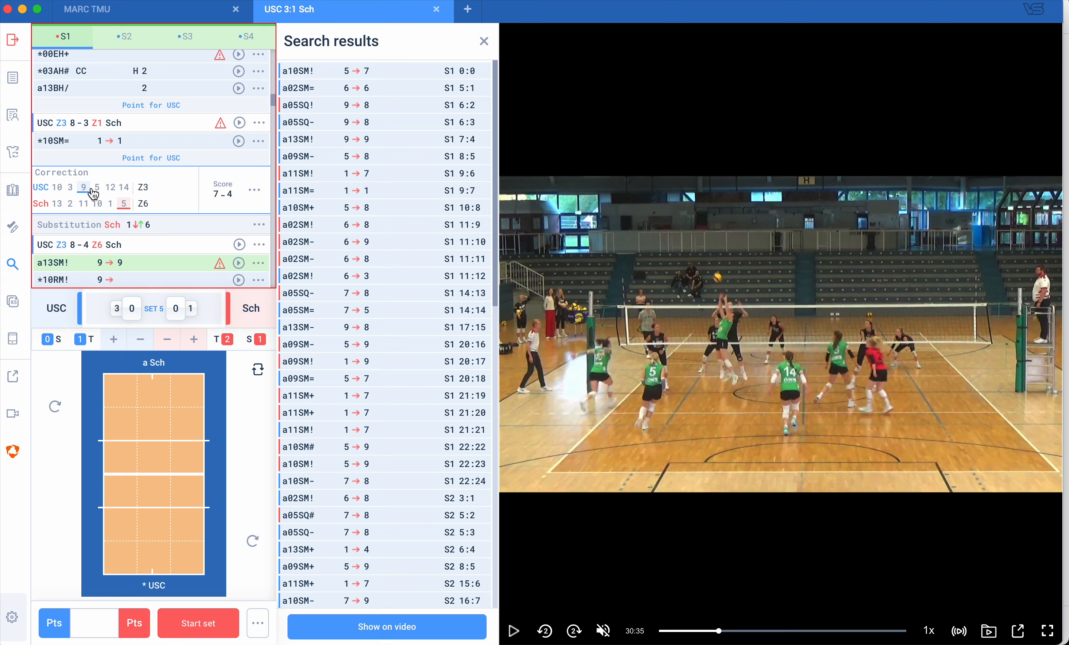
pyautogui.scroll(-1, 209, 221)
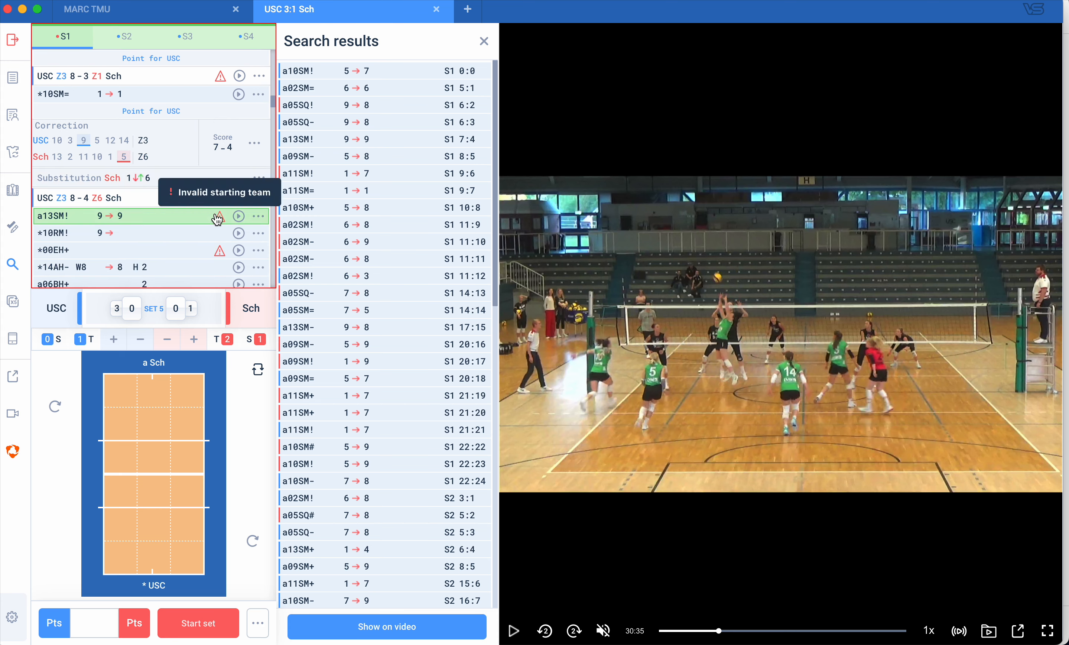
pyautogui.scroll(1, 204, 166)
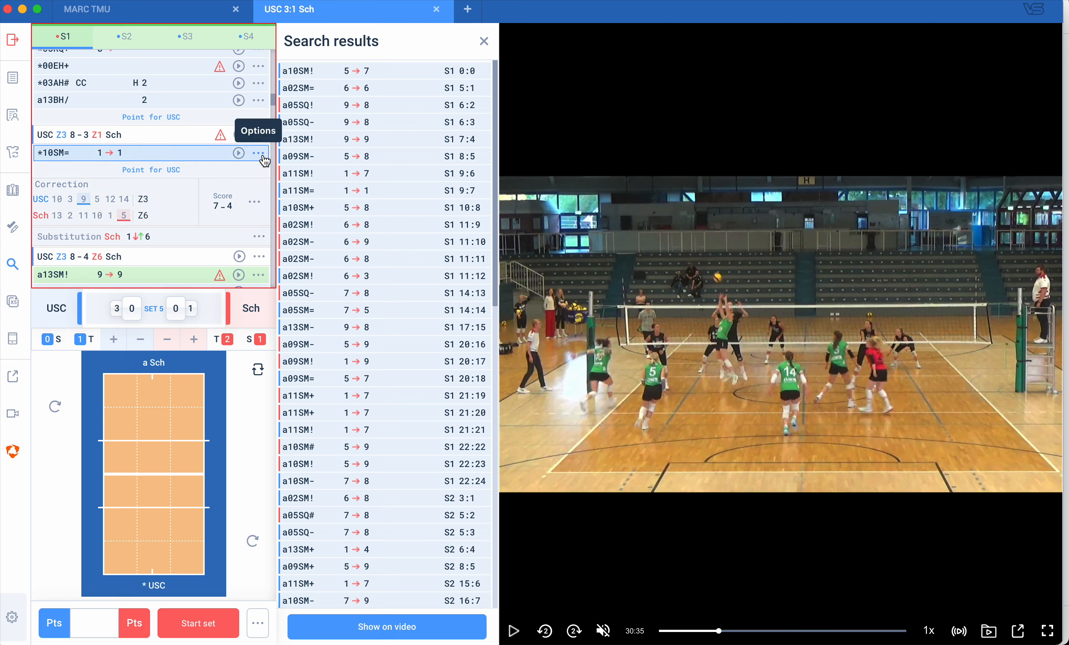
pyautogui.click(259, 134)
pyautogui.click(129, 182)
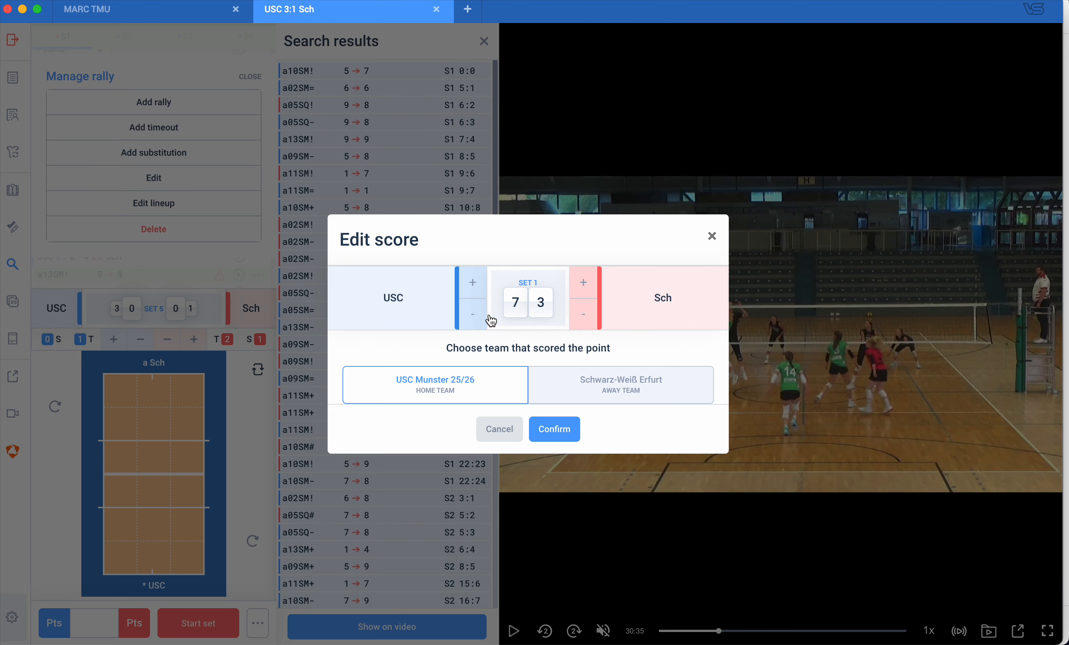
pyautogui.click(586, 389)
pyautogui.click(554, 437)
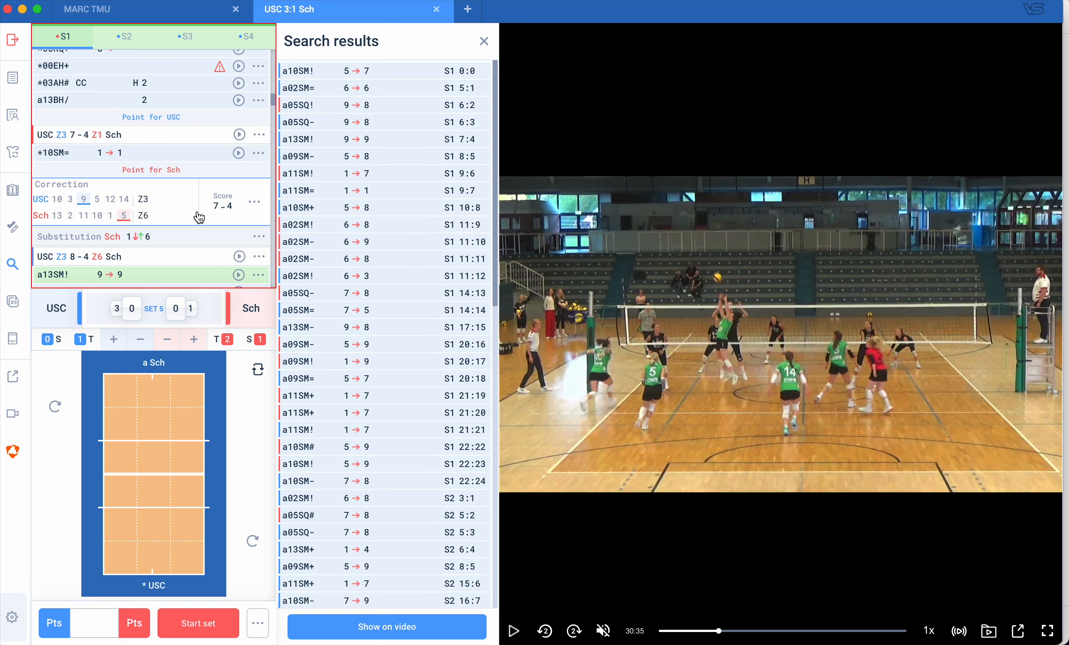
# - Delete the lineup and score correction recorded at 7-4 in set 1
pyautogui.scroll(-2, 204, 213)
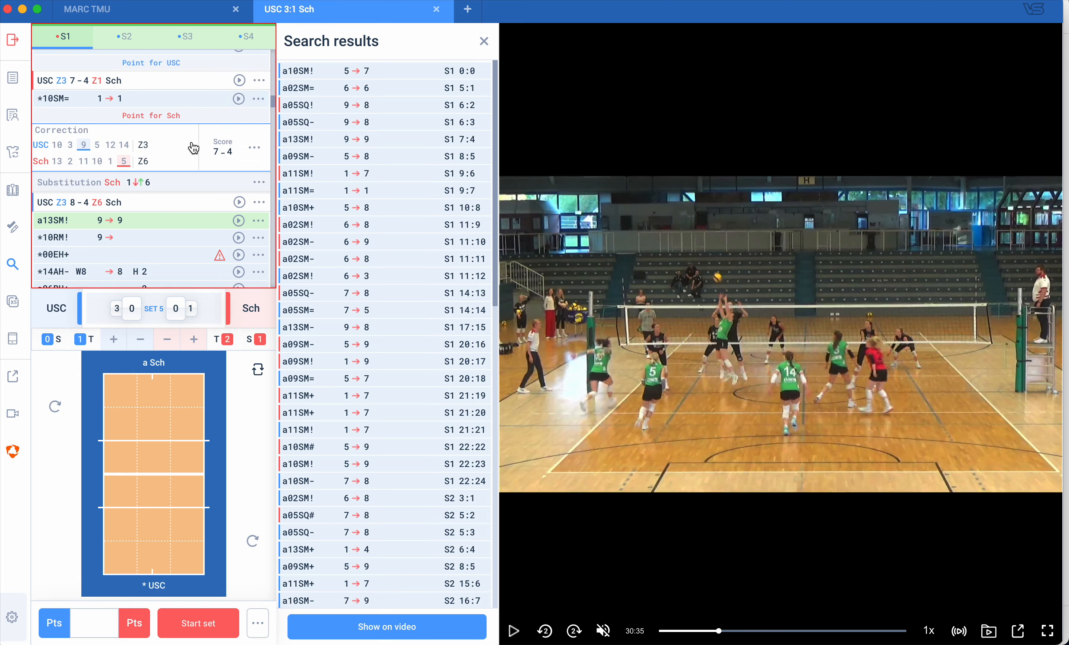
pyautogui.click(263, 145)
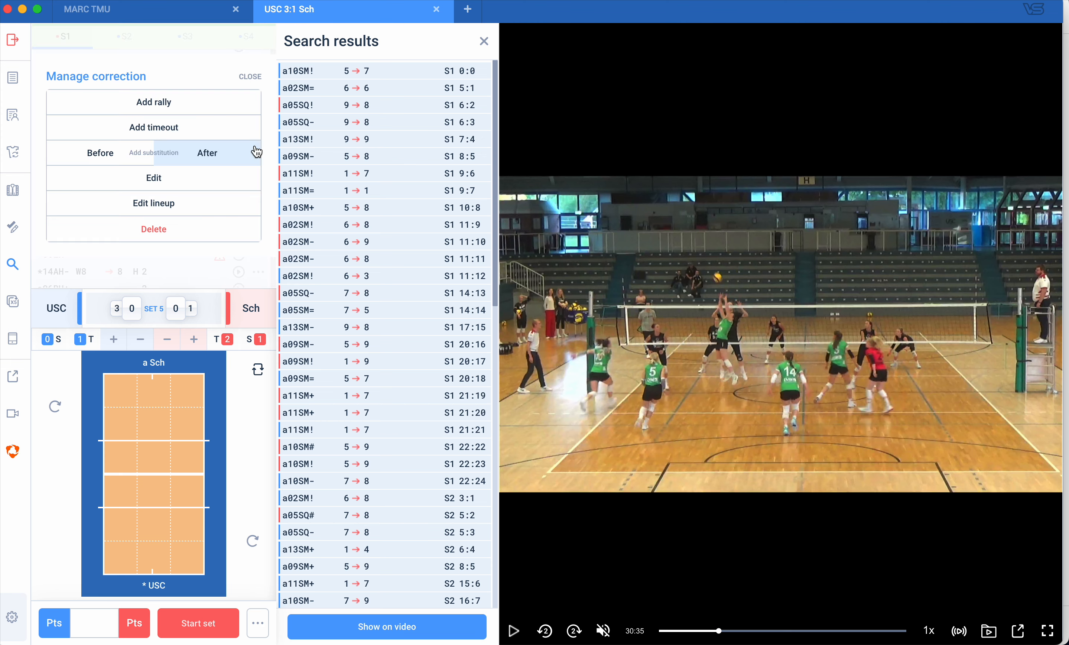
pyautogui.click(140, 223)
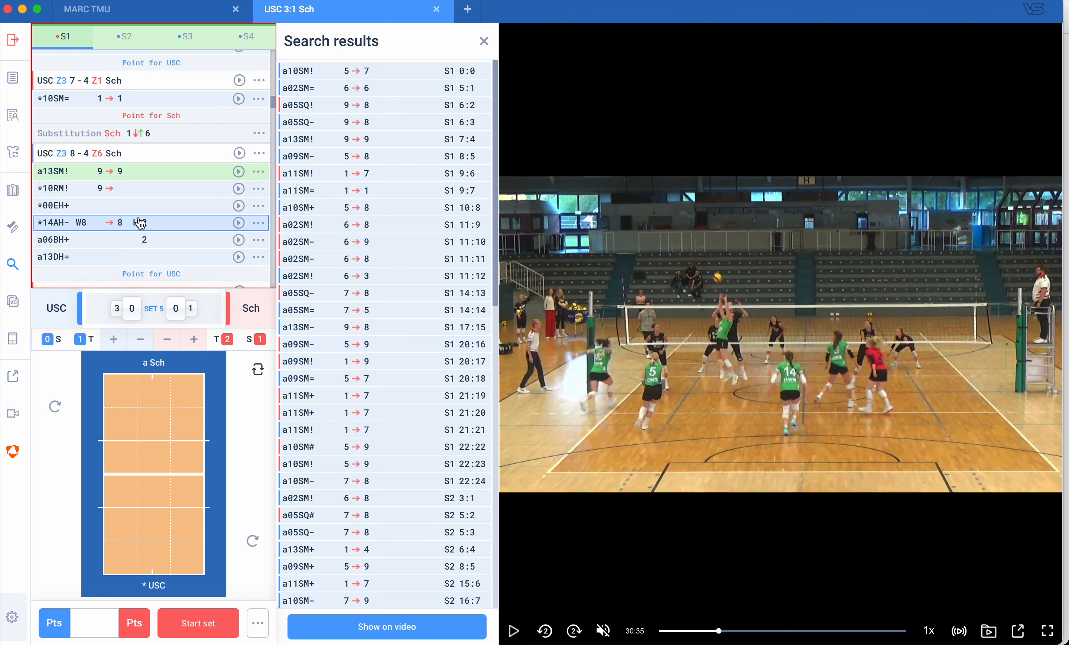
# - Review the *10SM= serve and lineup, and delete the away team's substitution of 6 for 1 before the 8-4 rally
pyautogui.click(126, 103)
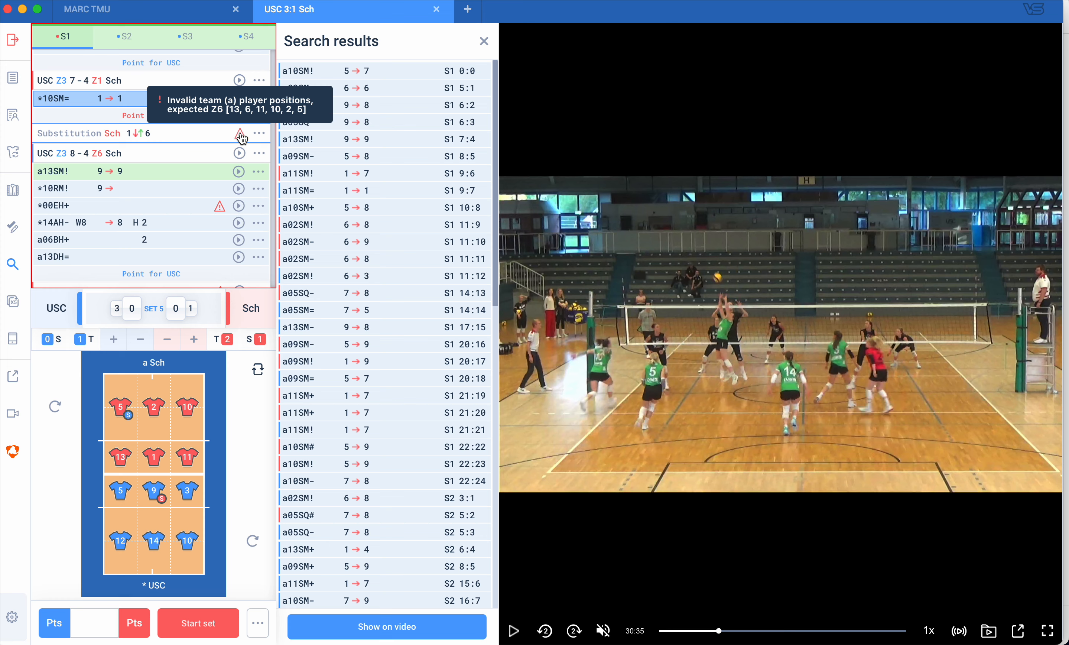
pyautogui.click(105, 187)
pyautogui.click(122, 103)
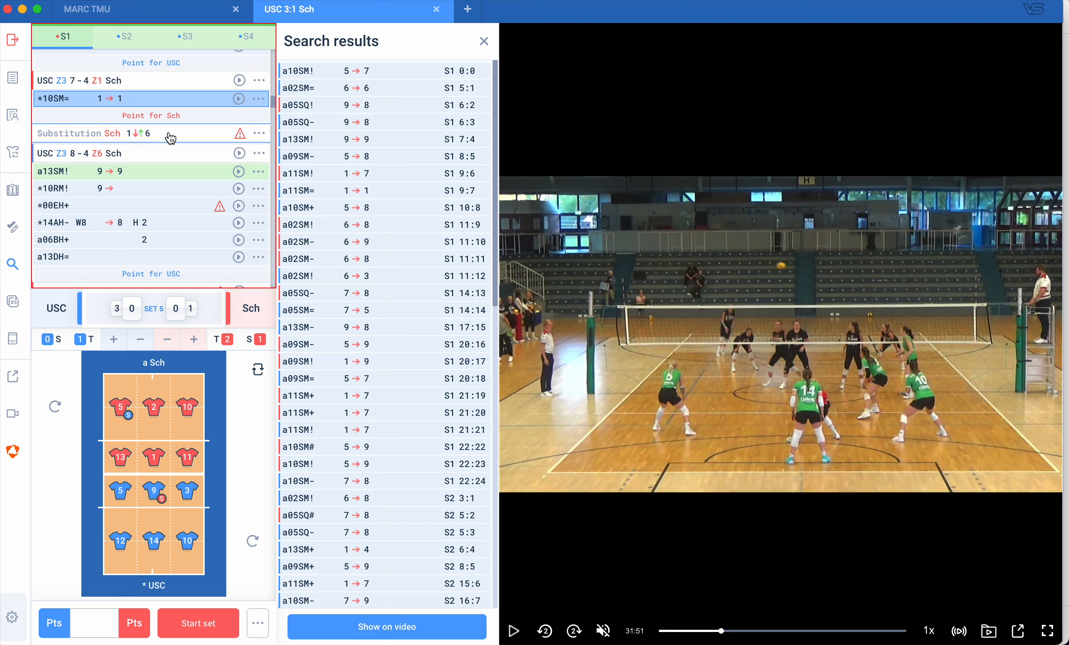
pyautogui.click(259, 133)
pyautogui.click(147, 230)
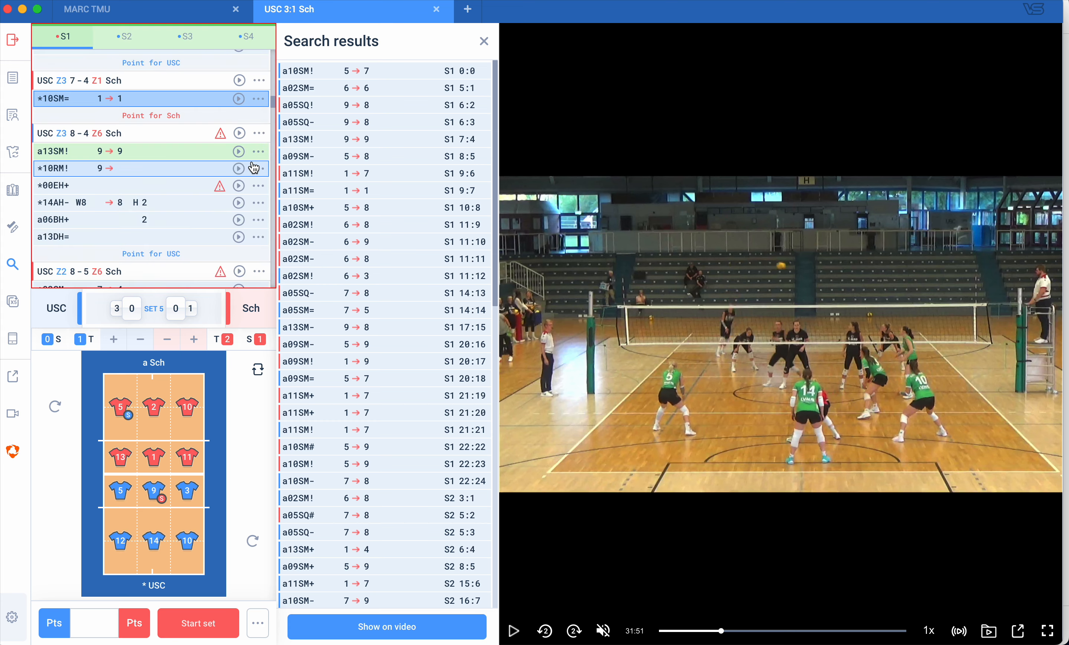
# - Compare the away team's lineup in the 8-4 rally with the positions expected by its warning, leaving the lineup unedited
pyautogui.moveTo(219, 137)
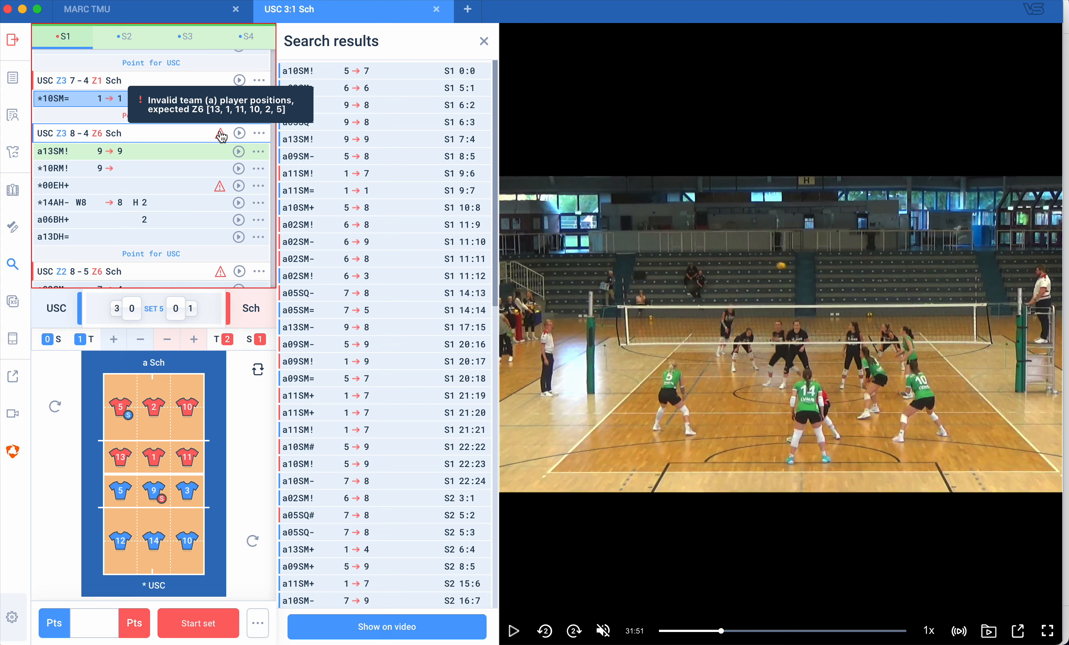
pyautogui.click(259, 153)
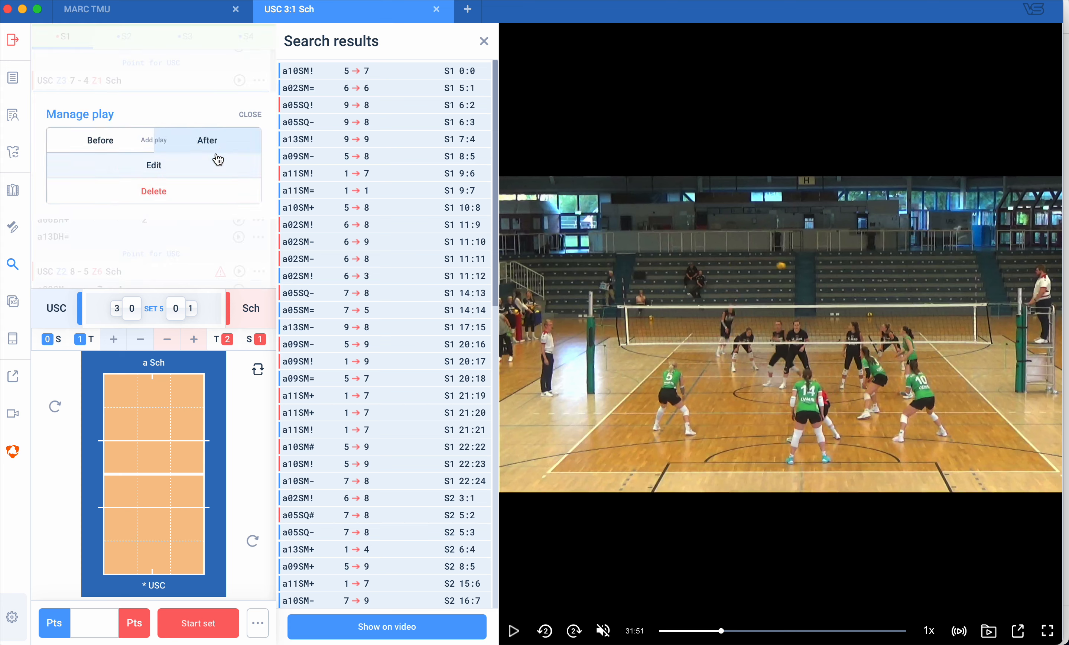
pyautogui.click(250, 114)
pyautogui.click(263, 139)
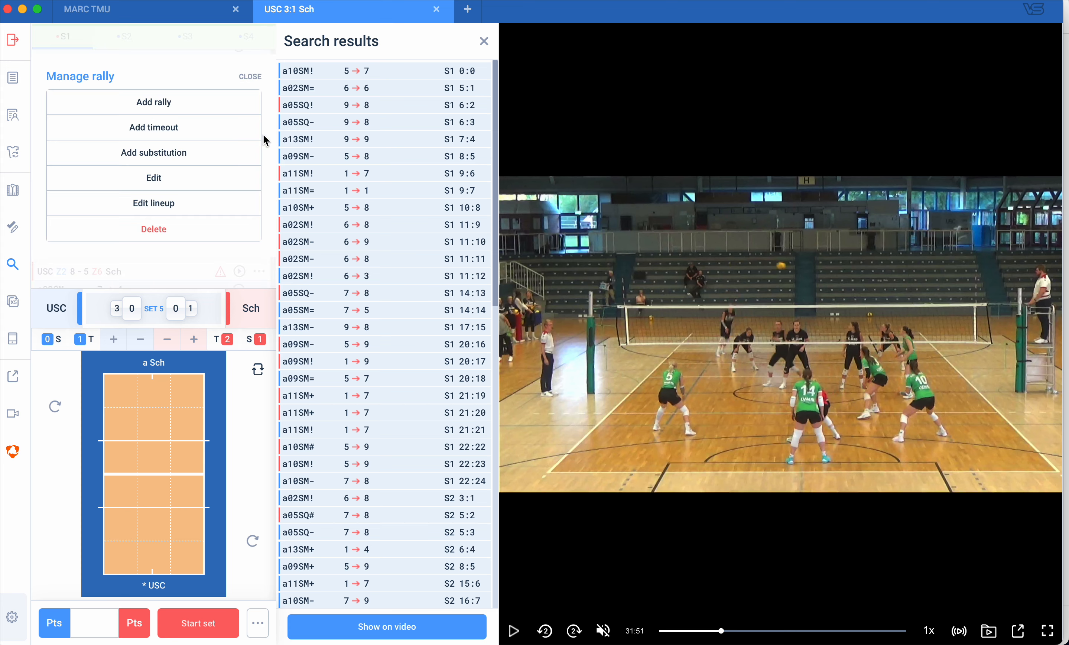
pyautogui.click(148, 203)
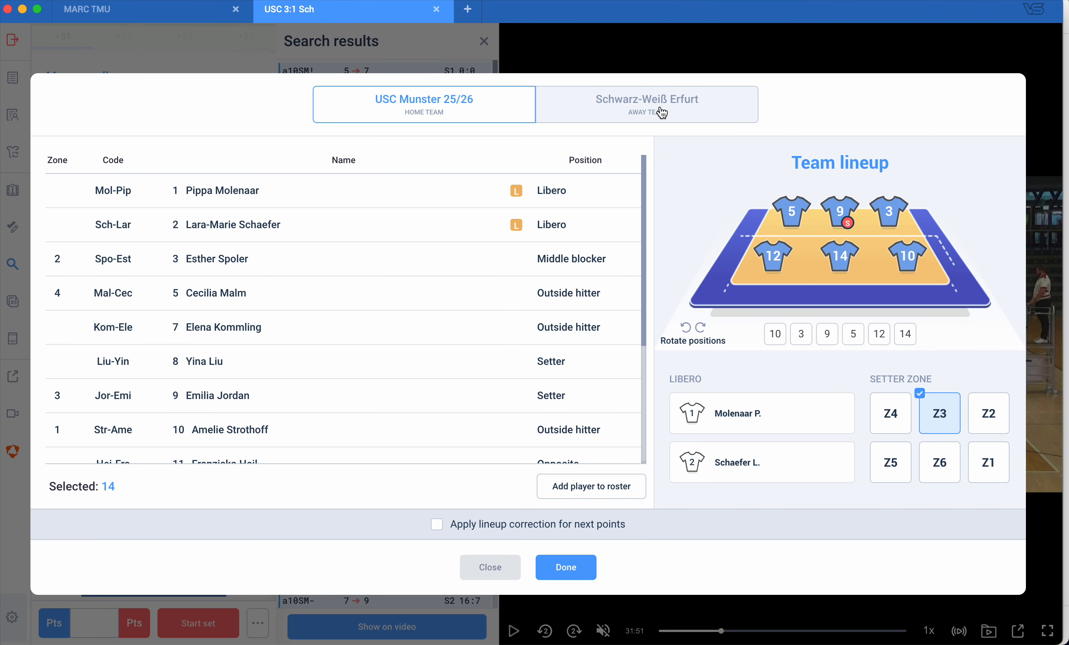
pyautogui.click(662, 112)
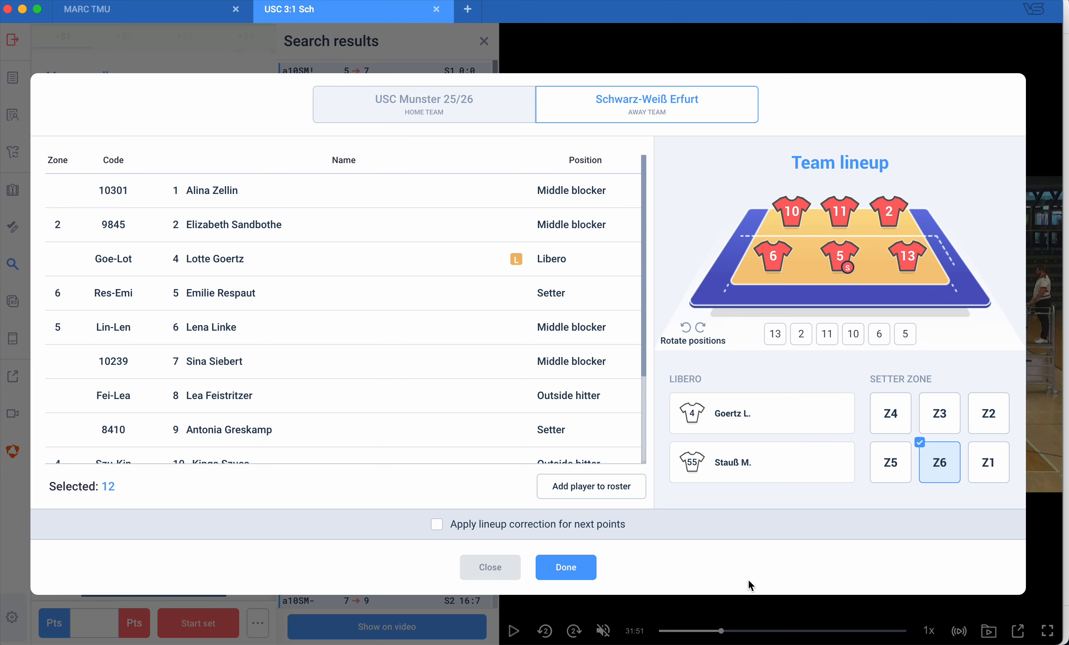
pyautogui.click(490, 568)
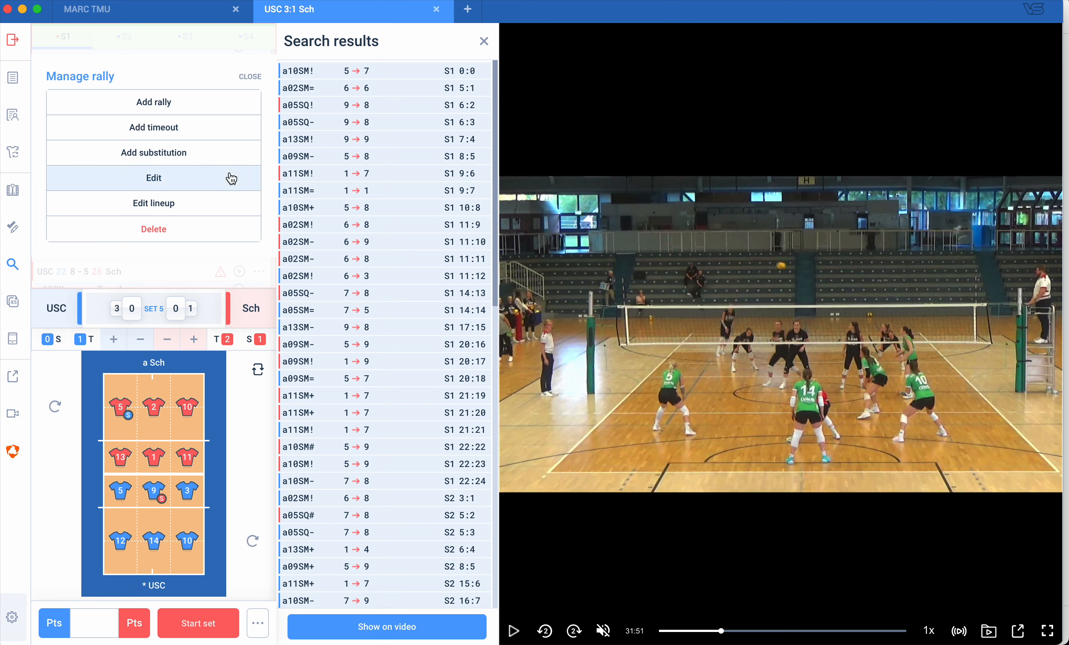
pyautogui.click(238, 79)
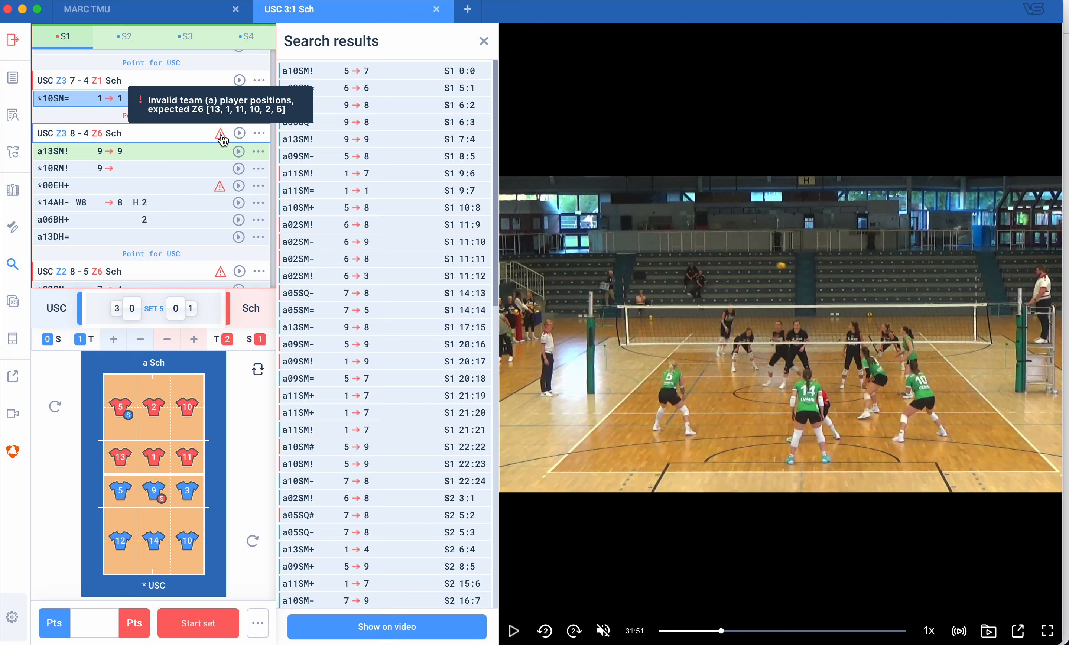
# - Set the away team's lineup for the 8-4 rally to 13, 1, 11, 10, 2, 5, keeping the setter in Z6
pyautogui.click(259, 133)
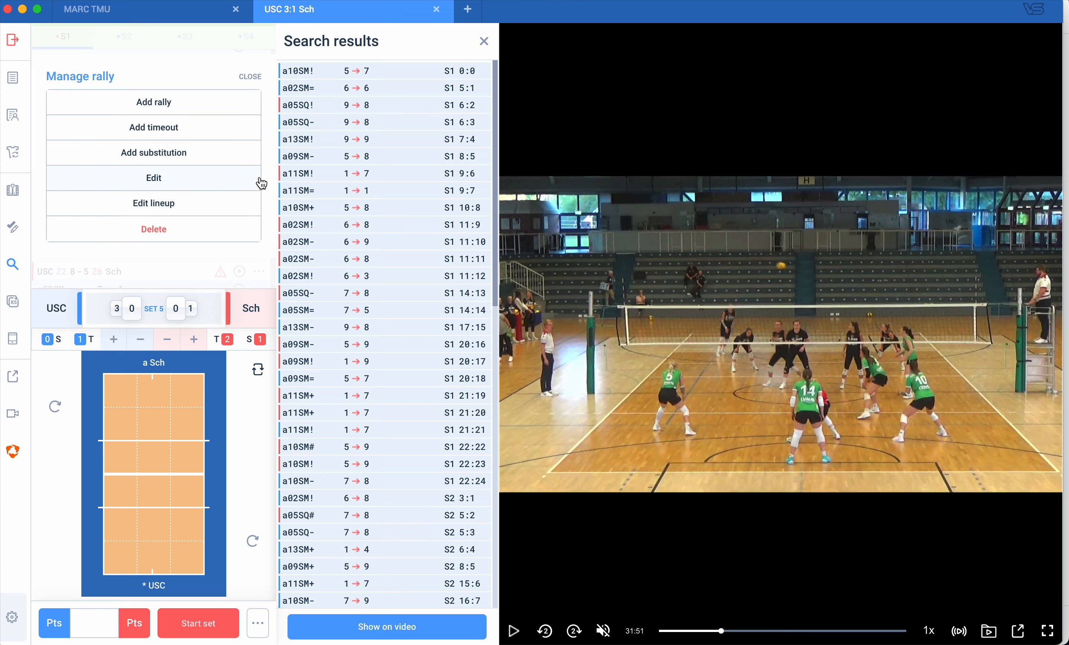
pyautogui.click(167, 205)
pyautogui.click(658, 120)
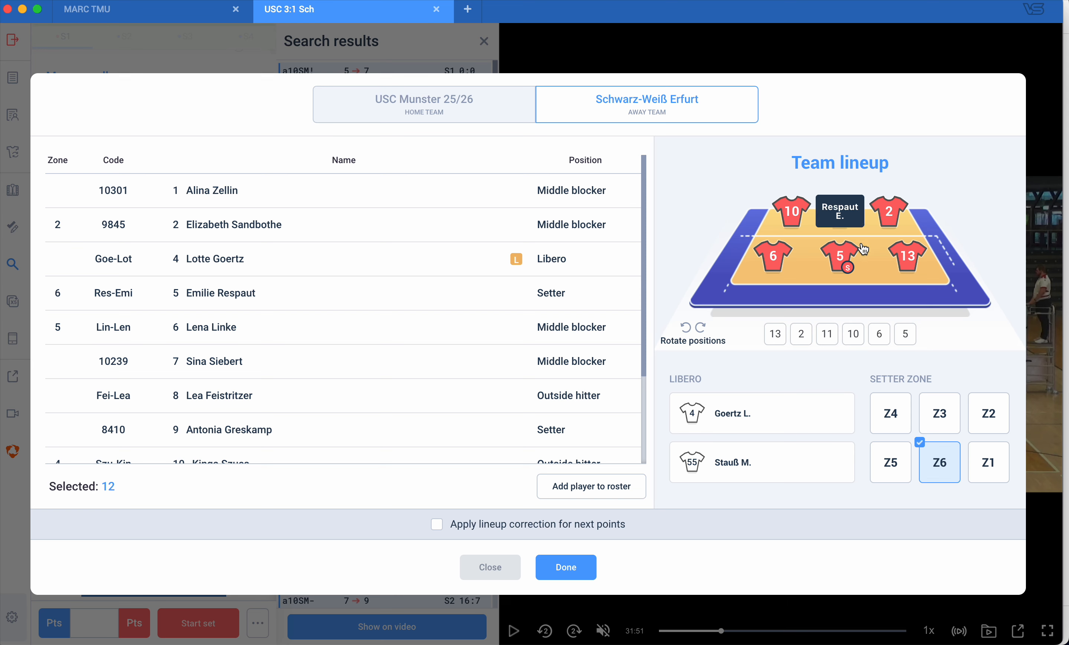
pyautogui.click(889, 212)
pyautogui.click(839, 212)
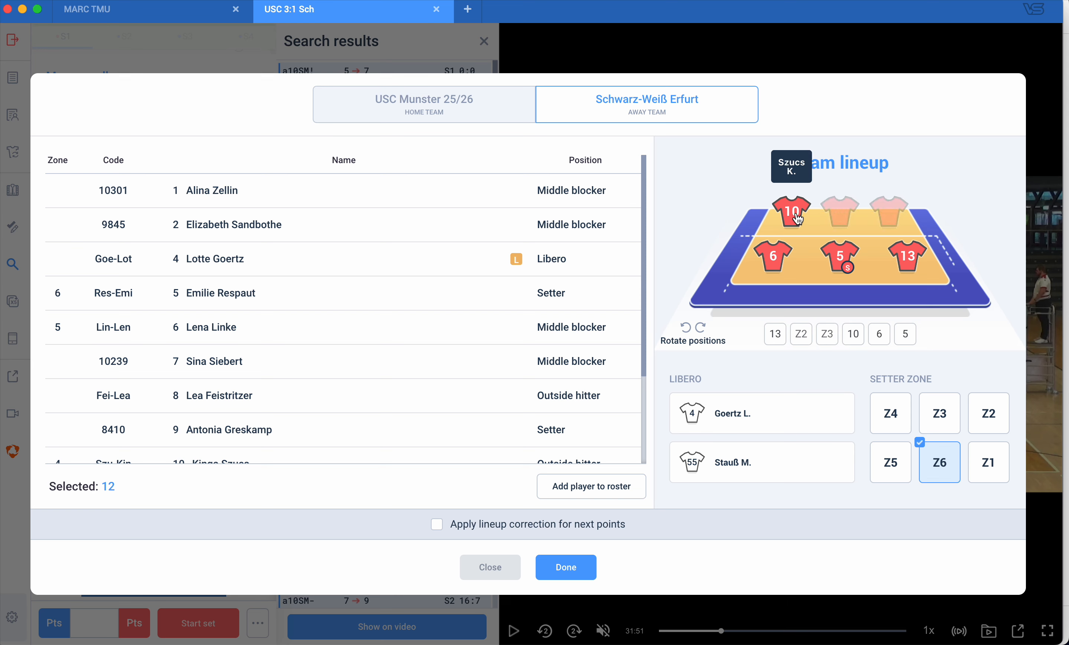
pyautogui.click(206, 198)
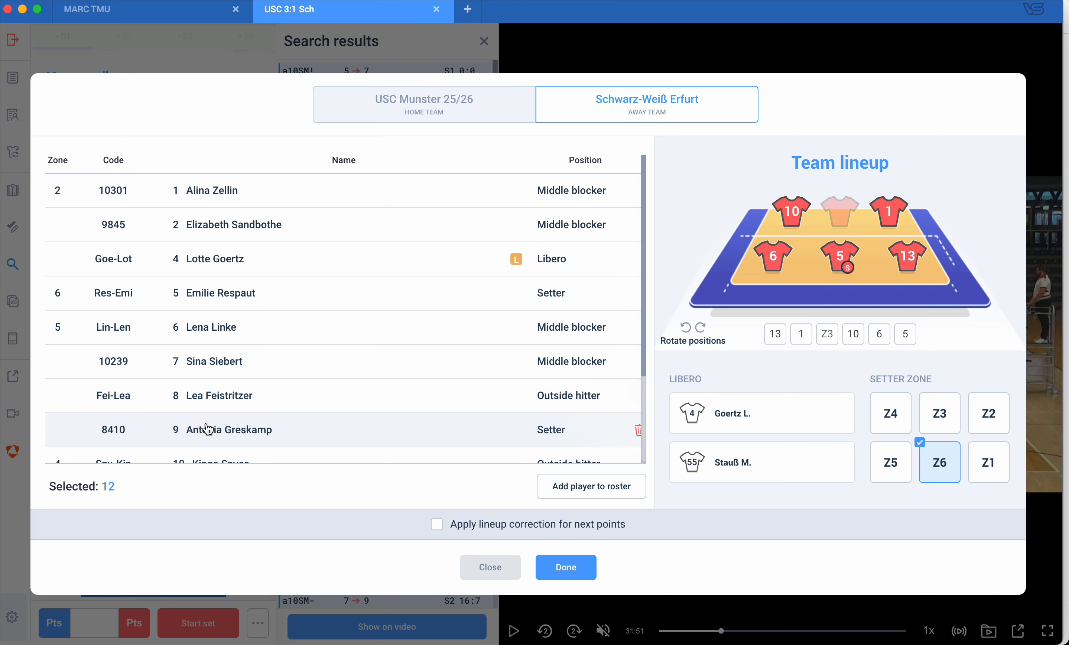
pyautogui.scroll(-3, 210, 429)
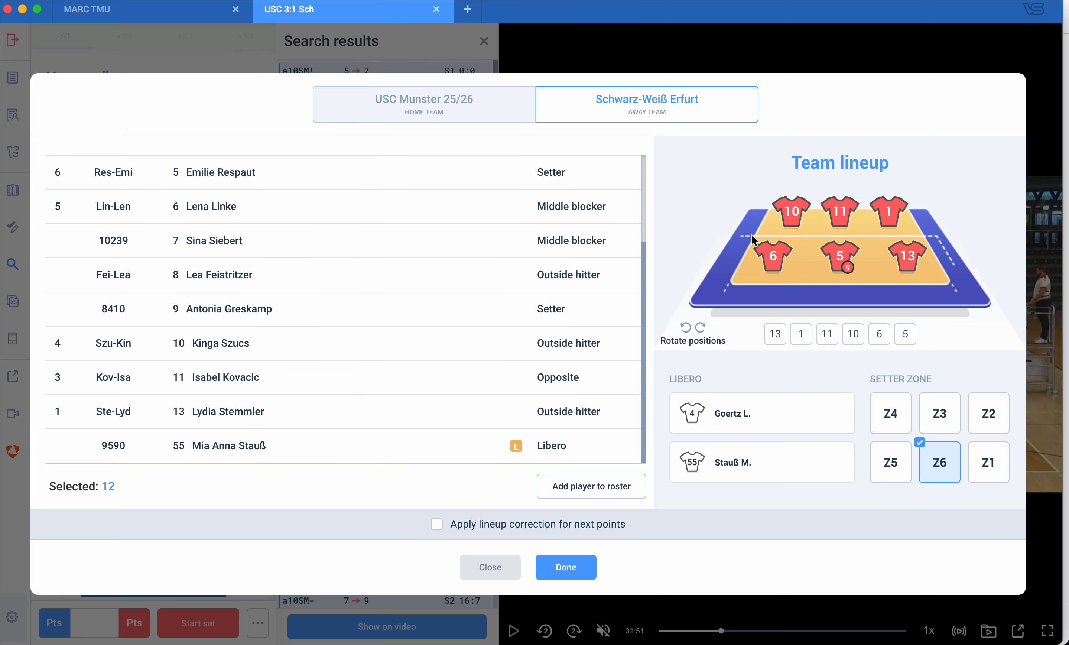
pyautogui.click(773, 256)
pyautogui.scroll(3, 148, 200)
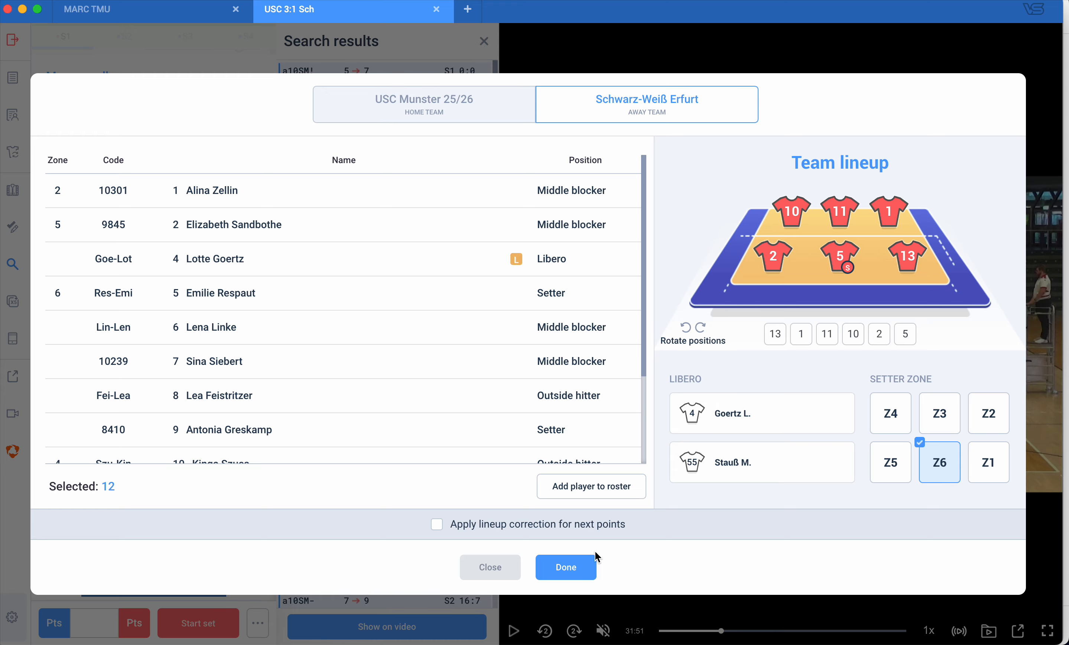
pyautogui.click(586, 568)
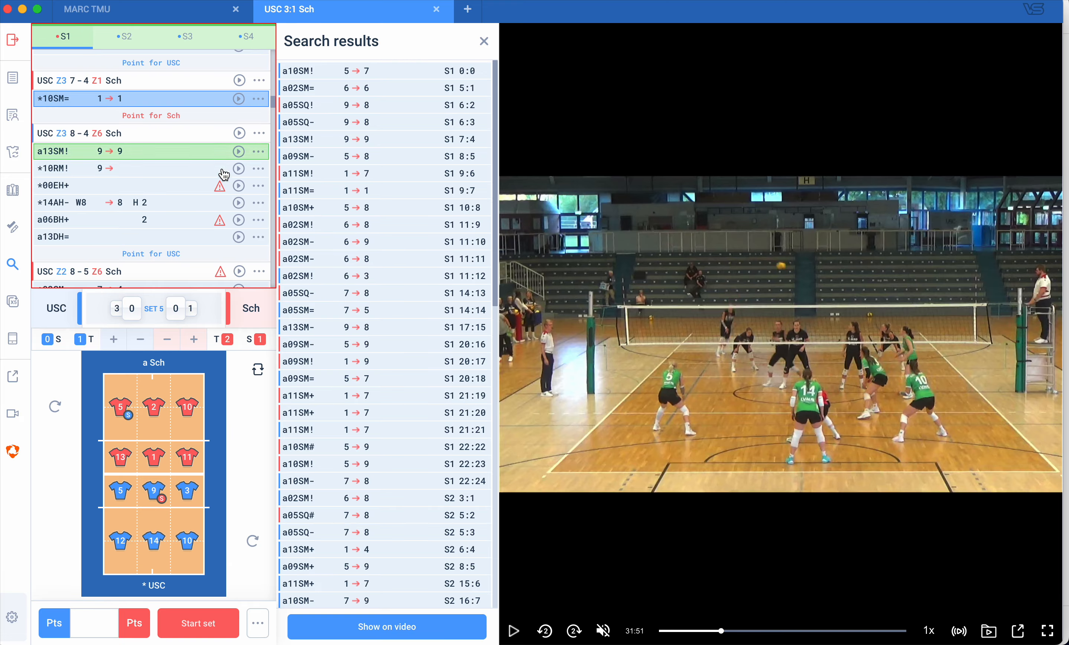
# - Examine the a06BH+ warning in the 8-4 rally, and compare the 8-5 rally's codes with its point assignment and the substitutions following it
pyautogui.scroll(-1, 217, 201)
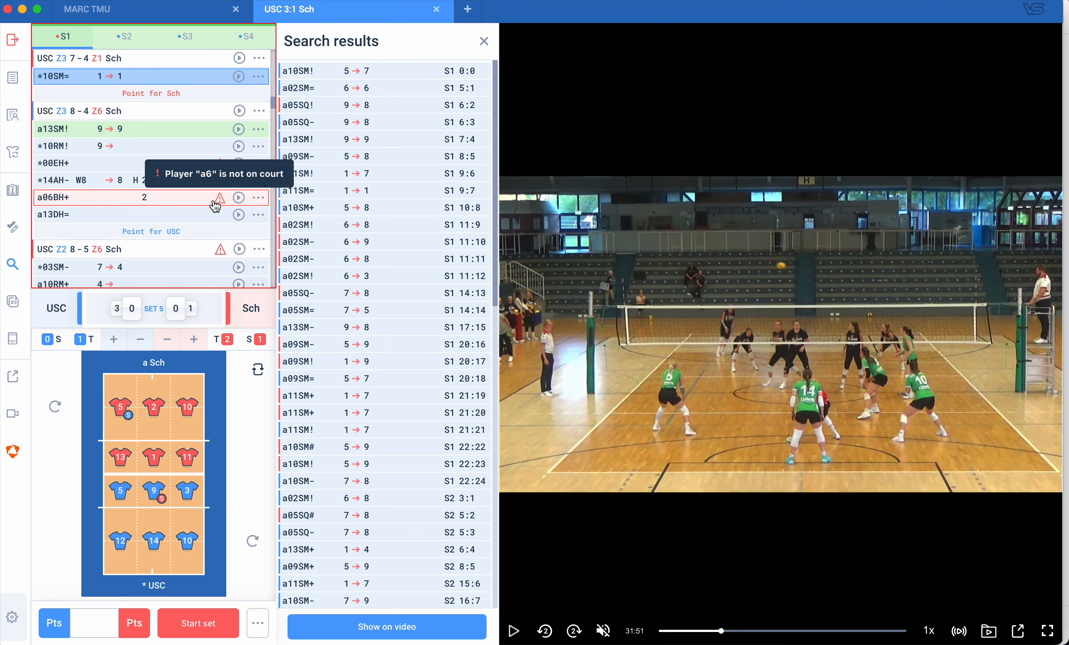
pyautogui.click(75, 200)
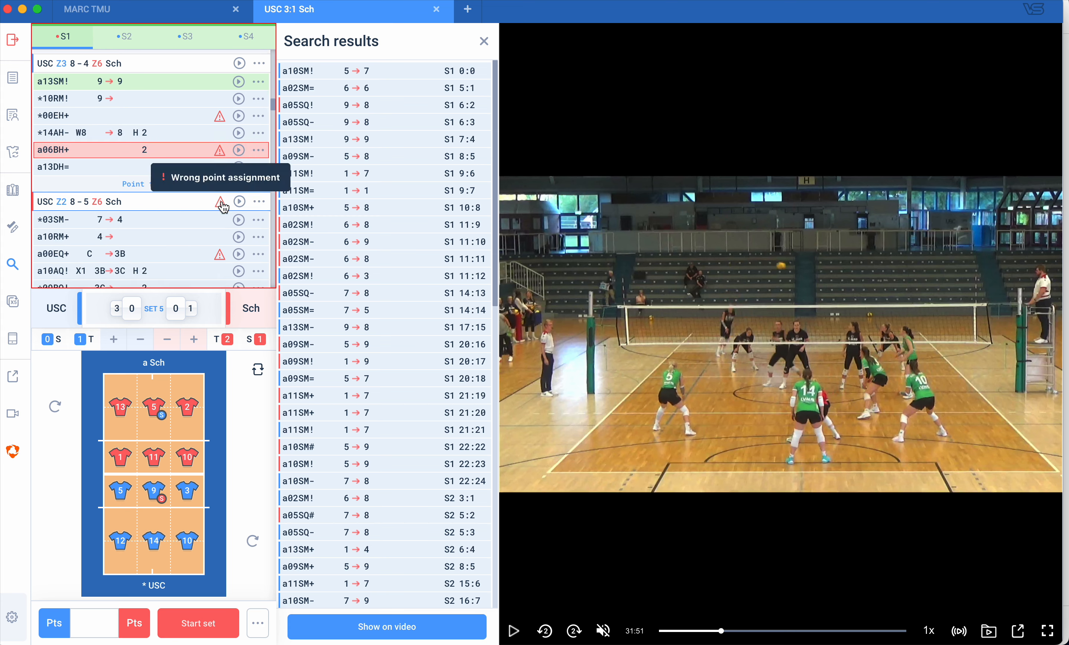
pyautogui.scroll(-5, 216, 215)
pyautogui.scroll(-1, 215, 218)
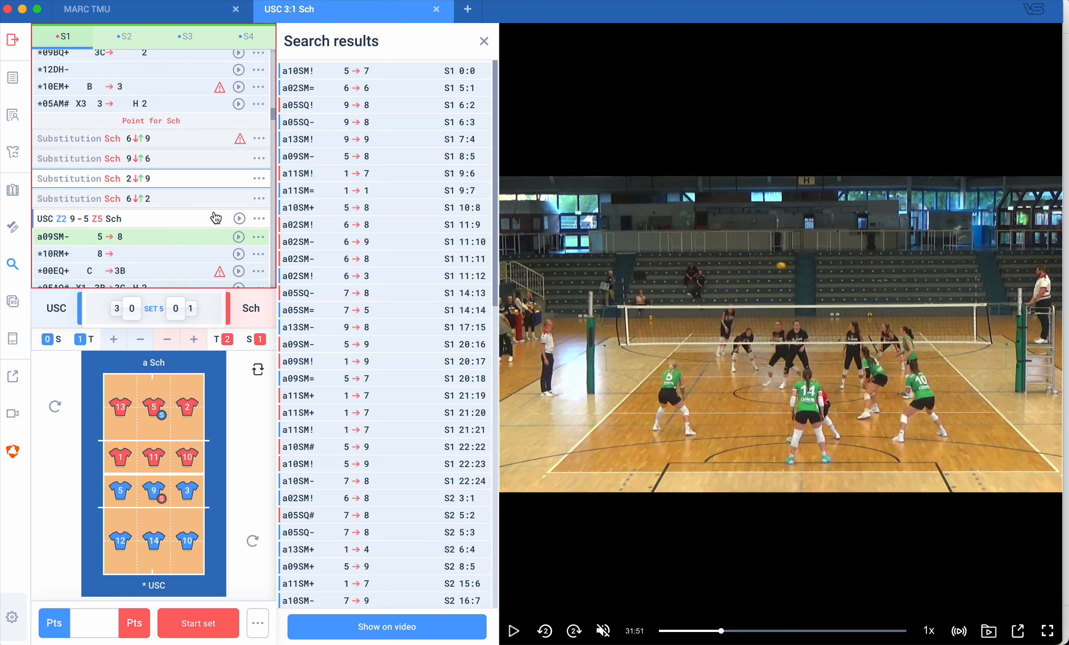
pyautogui.scroll(10, 150, 161)
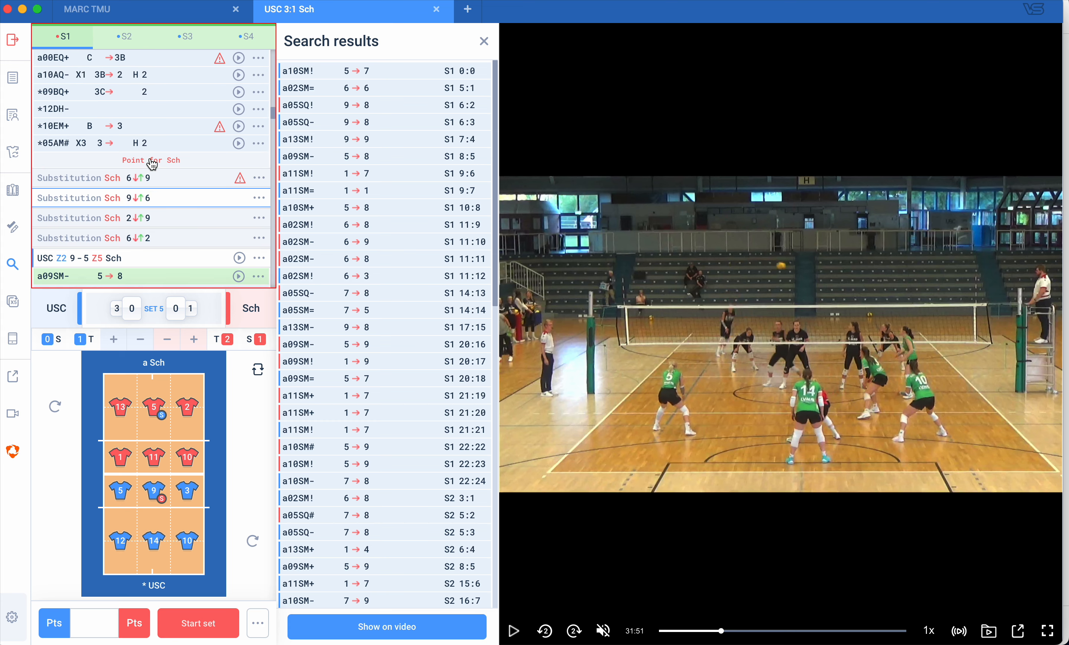
pyautogui.scroll(-6, 148, 69)
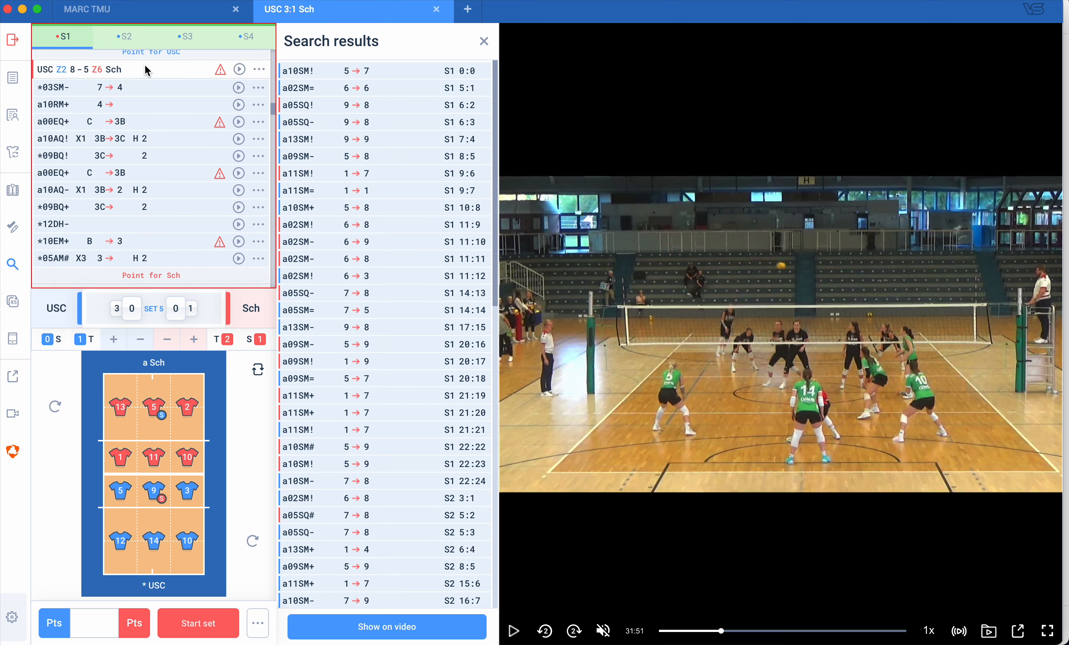
pyautogui.scroll(-8, 159, 267)
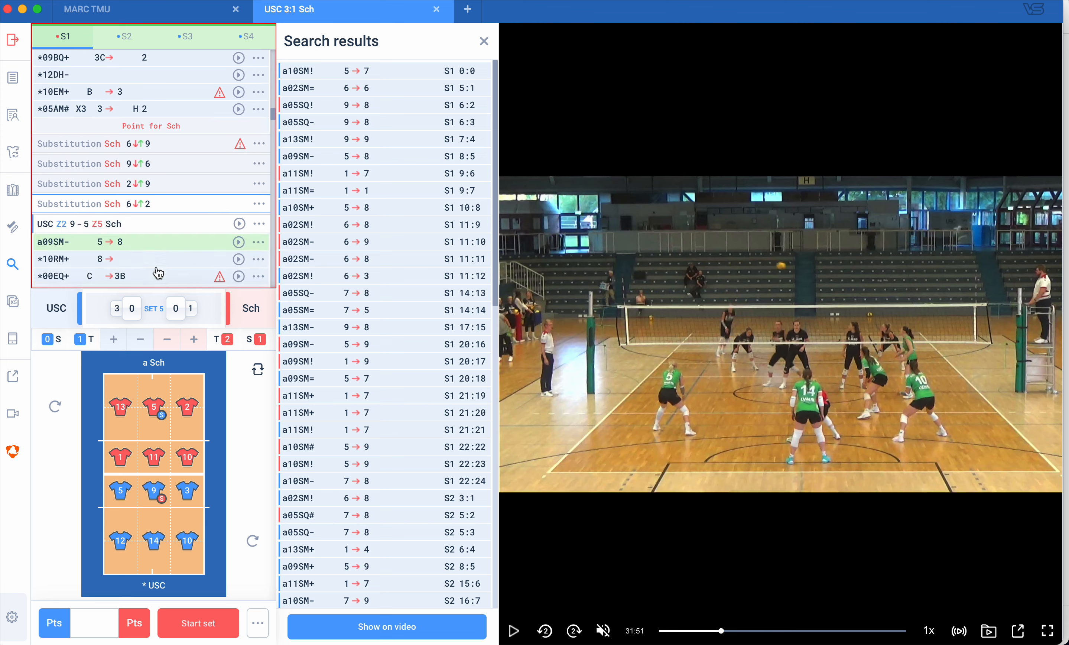
pyautogui.scroll(10, 169, 213)
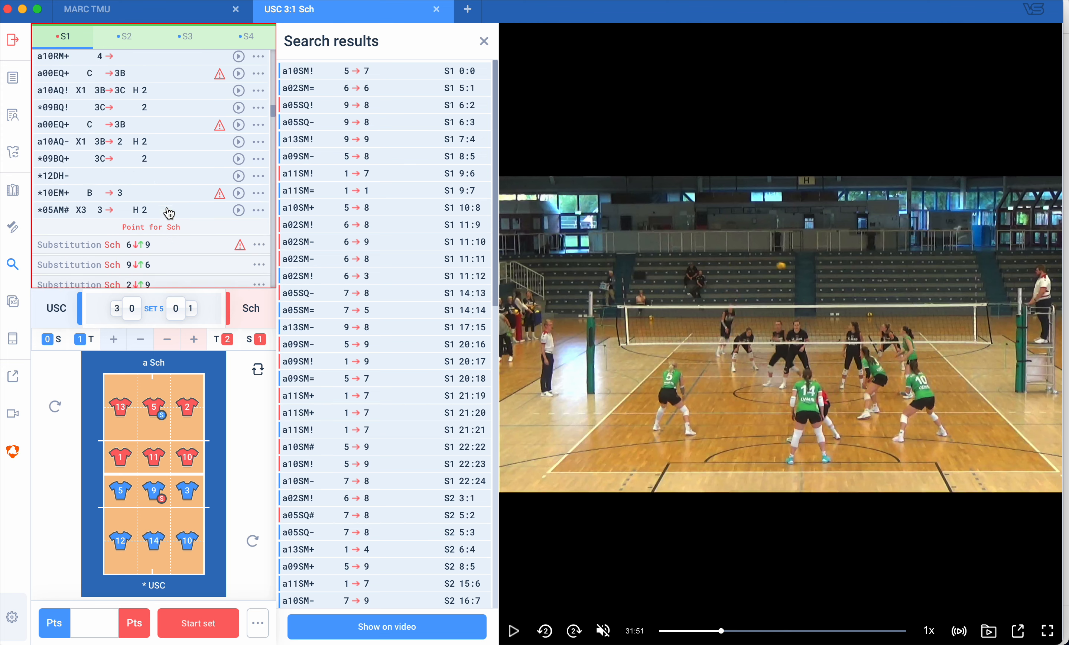
pyautogui.moveTo(221, 92)
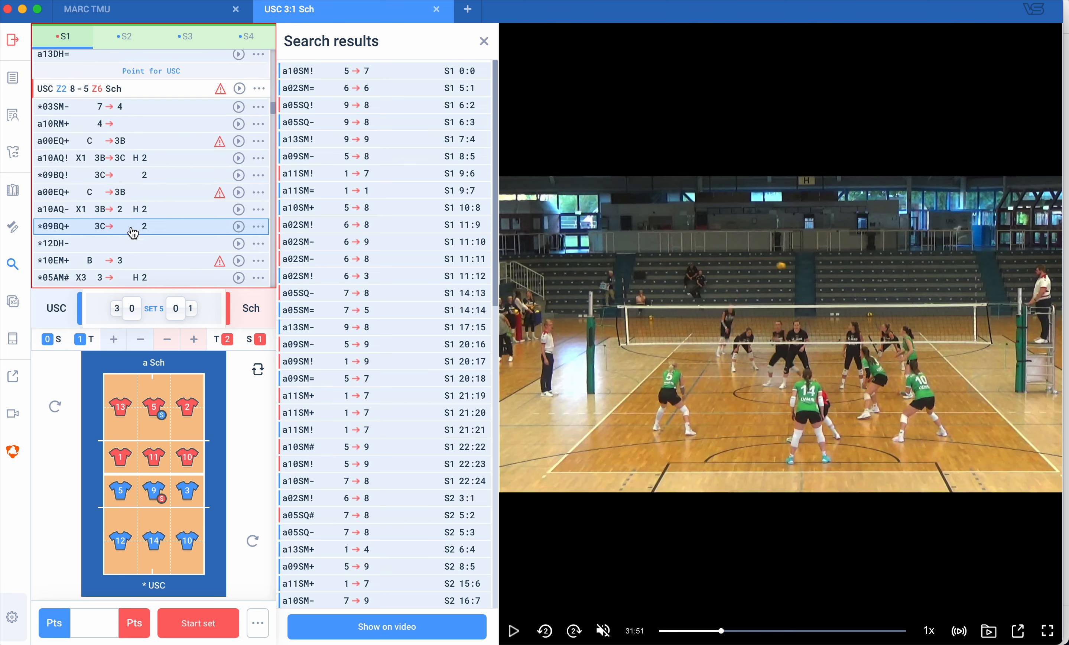
pyautogui.scroll(-3, 124, 183)
pyautogui.scroll(4, 117, 187)
pyautogui.scroll(-5, 108, 196)
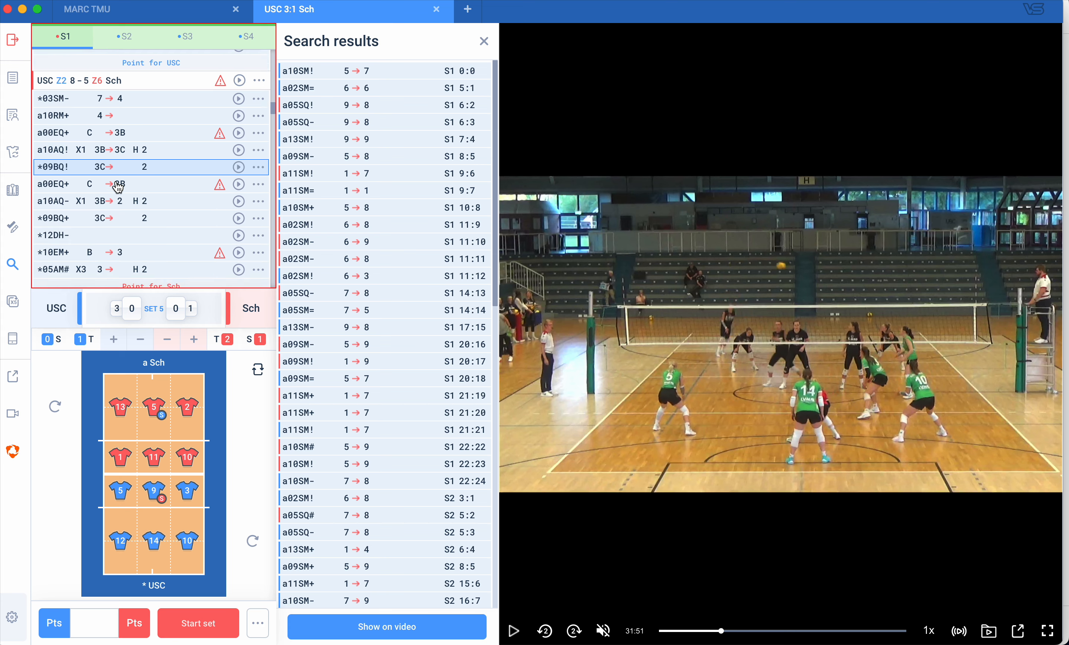
# - Change the evaluation of the last attack in the 8-5 rally from # to =, making the code *05AM=
pyautogui.click(57, 218)
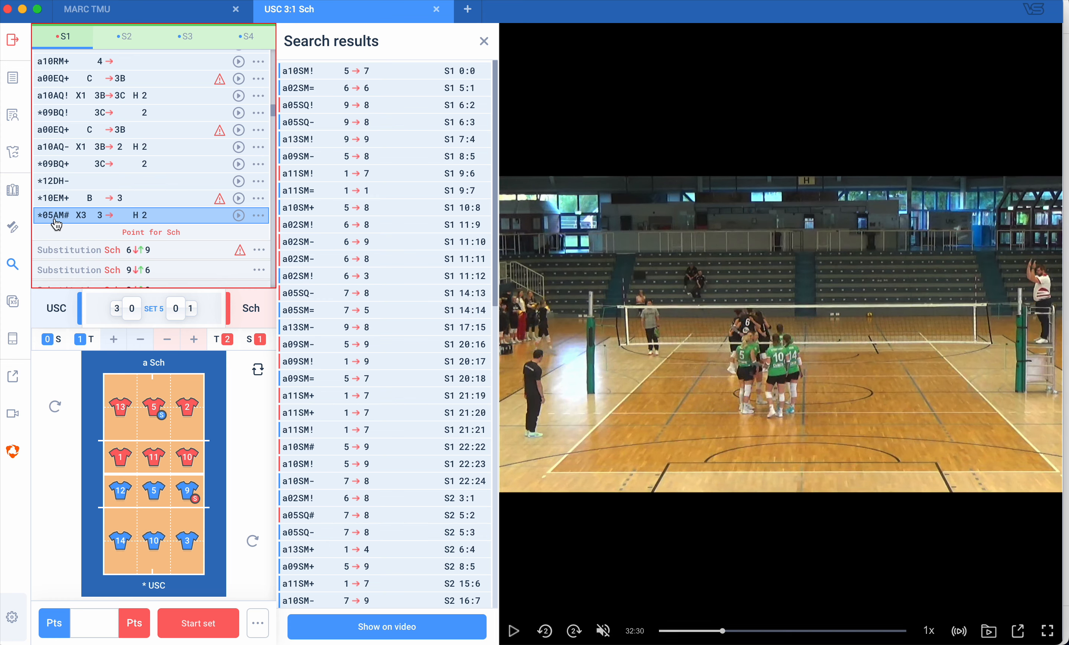
pyautogui.doubleClick(80, 215)
pyautogui.press('BackSpace')
pyautogui.write('=')
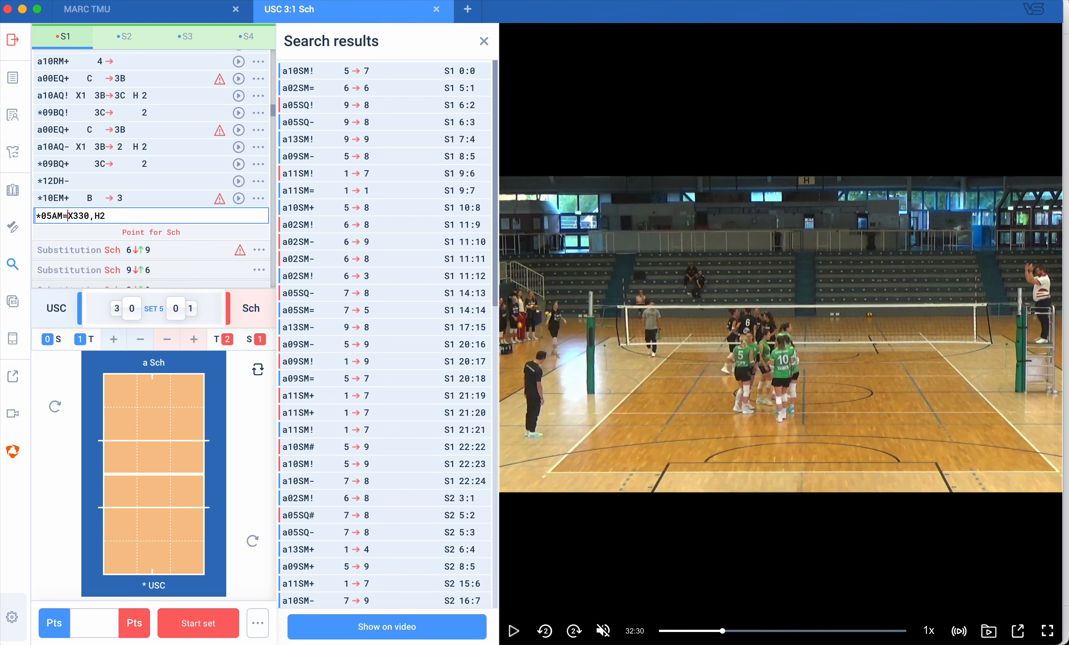
pyautogui.press('Return')
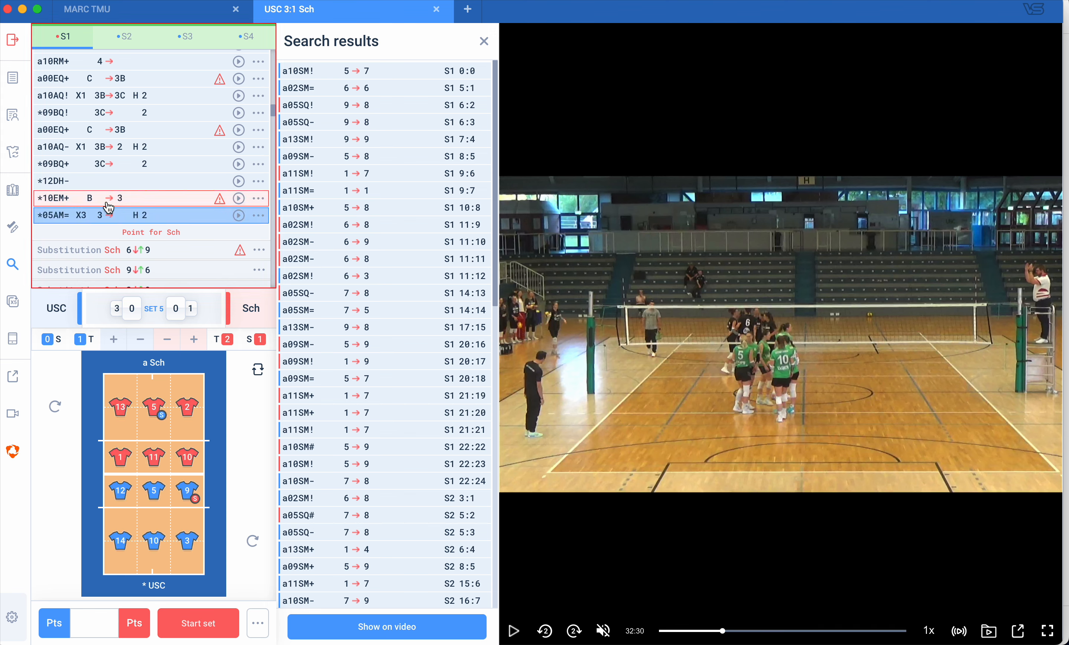
pyautogui.scroll(5, 108, 207)
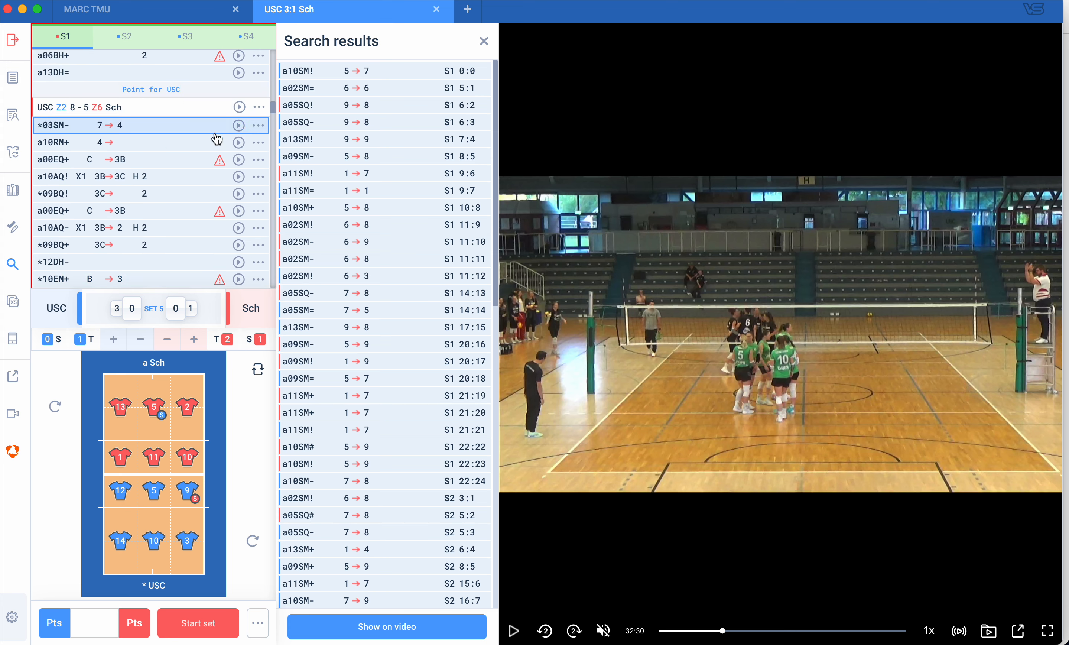
# - Play the video following the *05AM= attack to check whether the recorded away substitutions took place
pyautogui.scroll(-10, 206, 151)
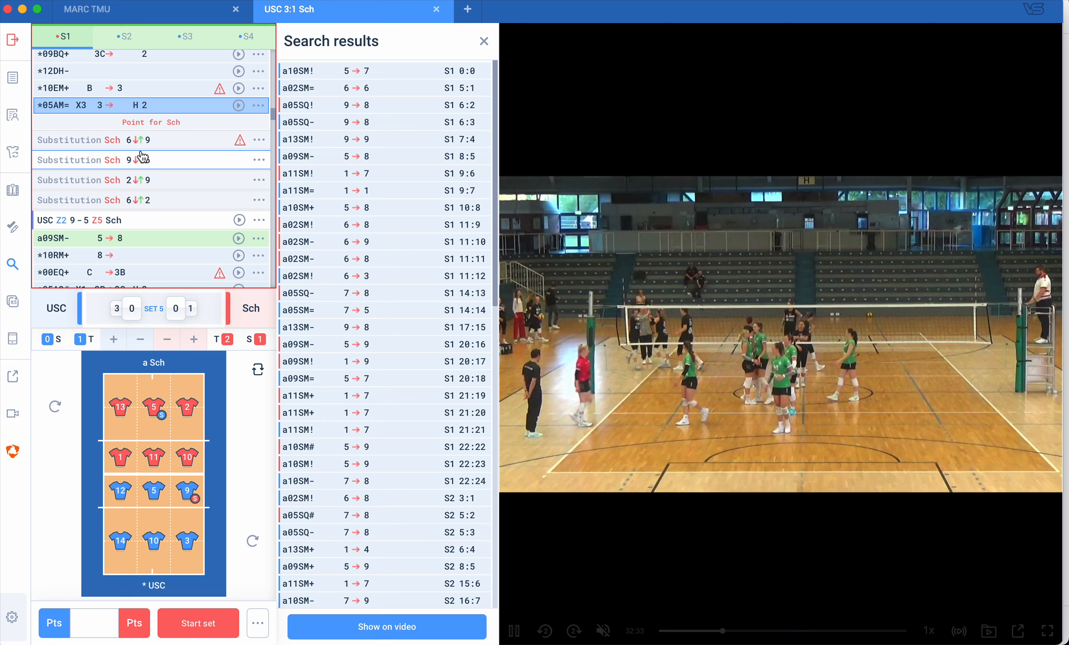
pyautogui.press('space')
pyautogui.press('space')
pyautogui.press('space')
pyautogui.press('space')
pyautogui.press('space')
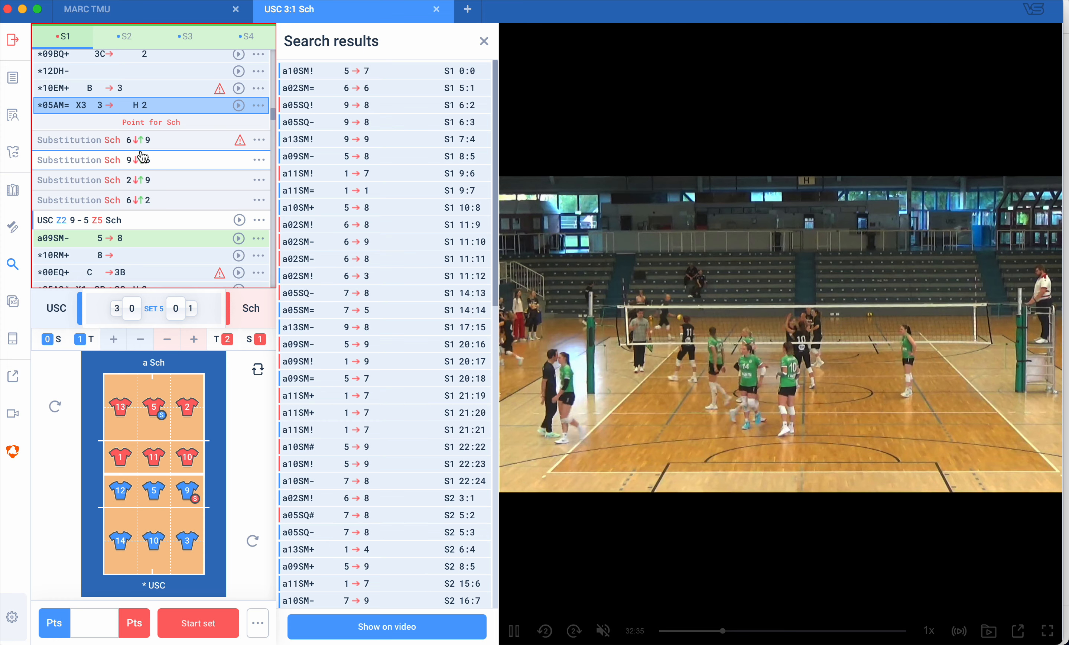
pyautogui.press('space')
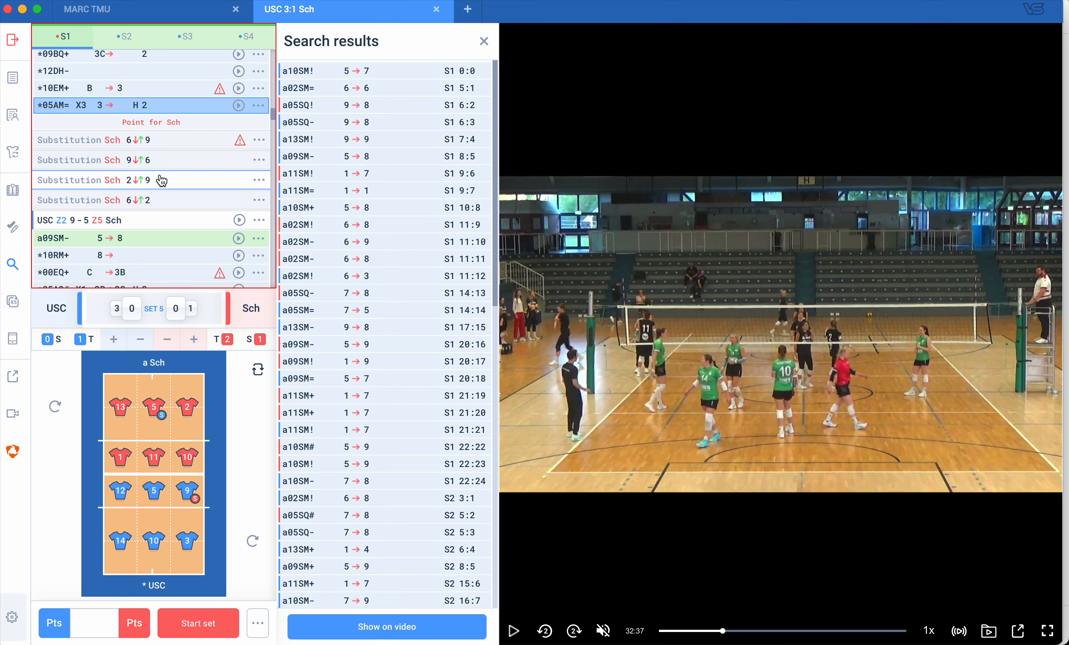
# - Delete the four away-team substitutions before the 9-5 rally: 6 for 9, 9 for 6, 2 for 9 and 6 for 2
pyautogui.scroll(-2, 144, 220)
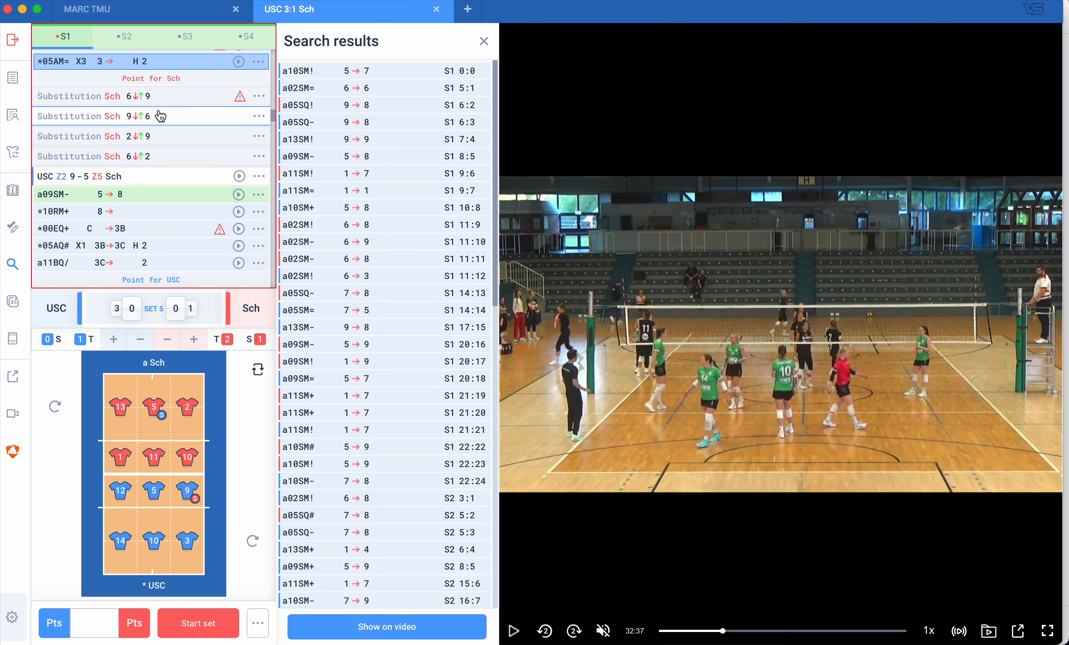
pyautogui.click(259, 117)
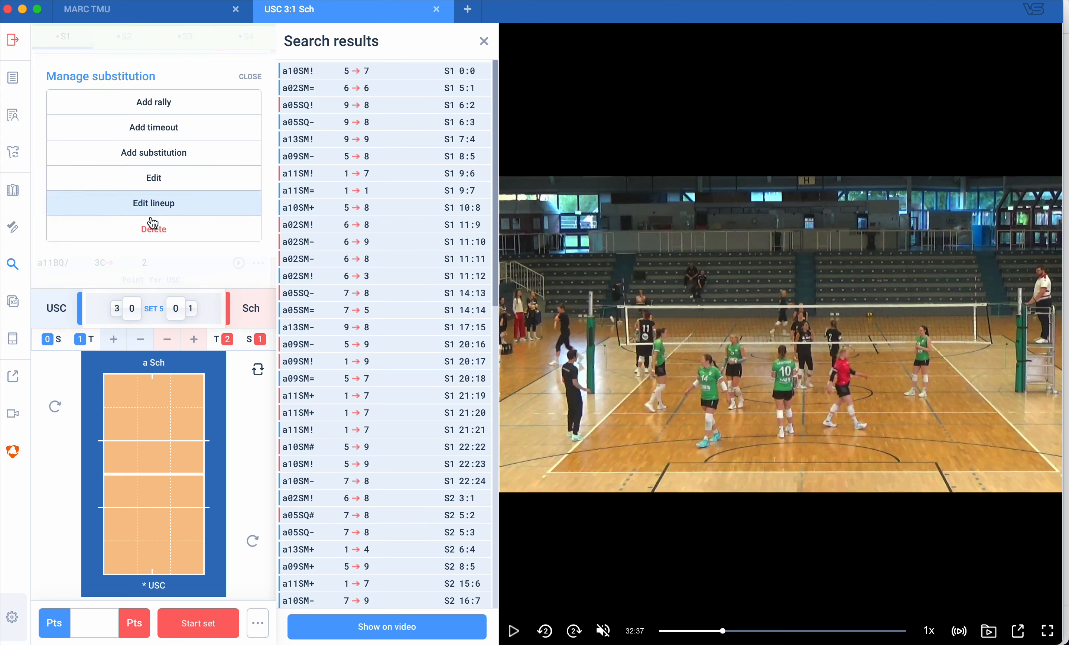
pyautogui.click(153, 230)
pyautogui.click(258, 93)
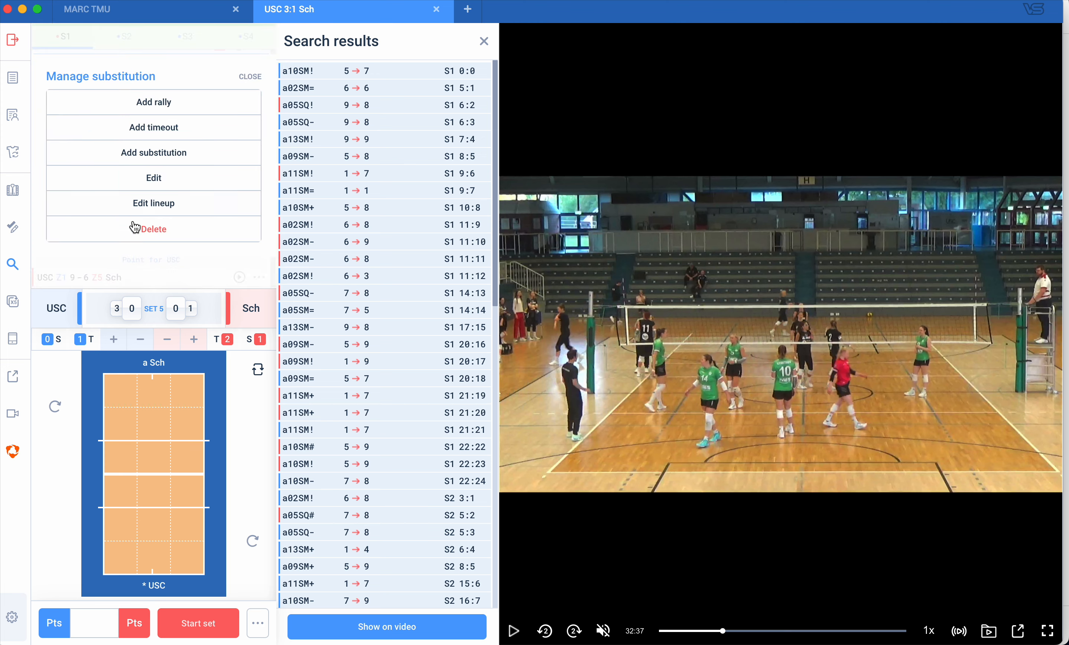
pyautogui.click(136, 233)
pyautogui.click(259, 99)
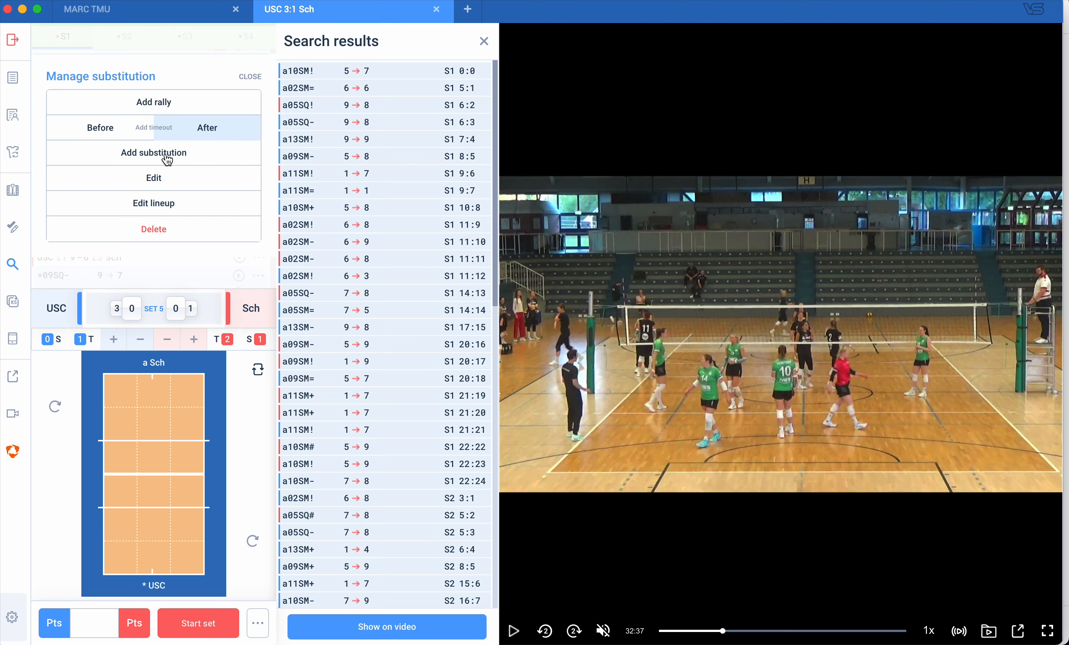
pyautogui.click(145, 235)
pyautogui.click(260, 104)
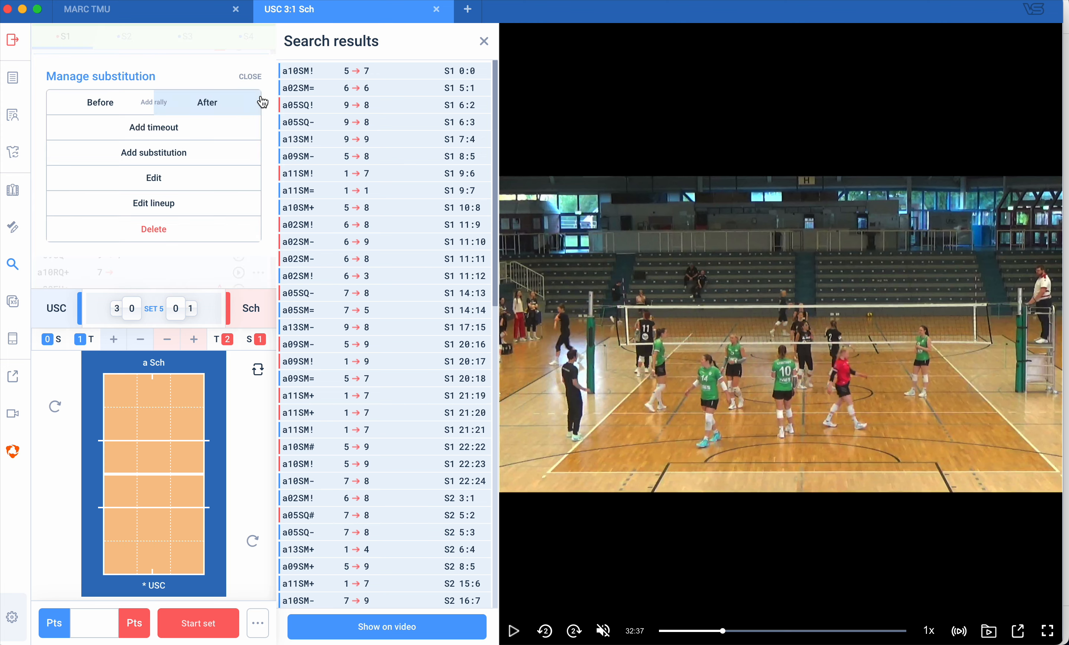
pyautogui.click(154, 237)
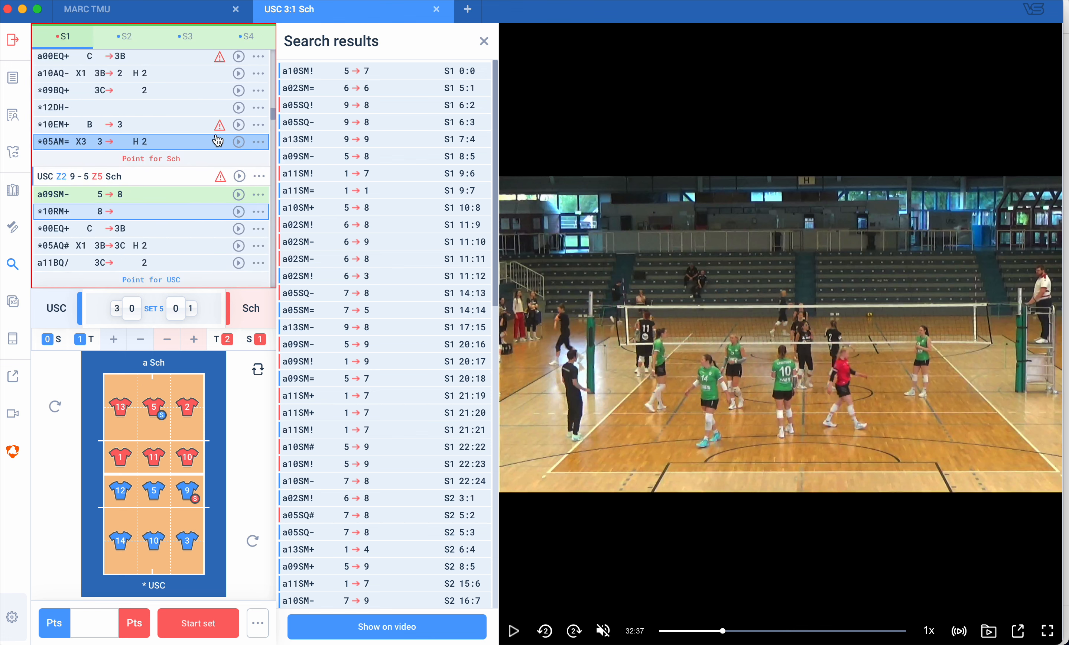
pyautogui.click(79, 629)
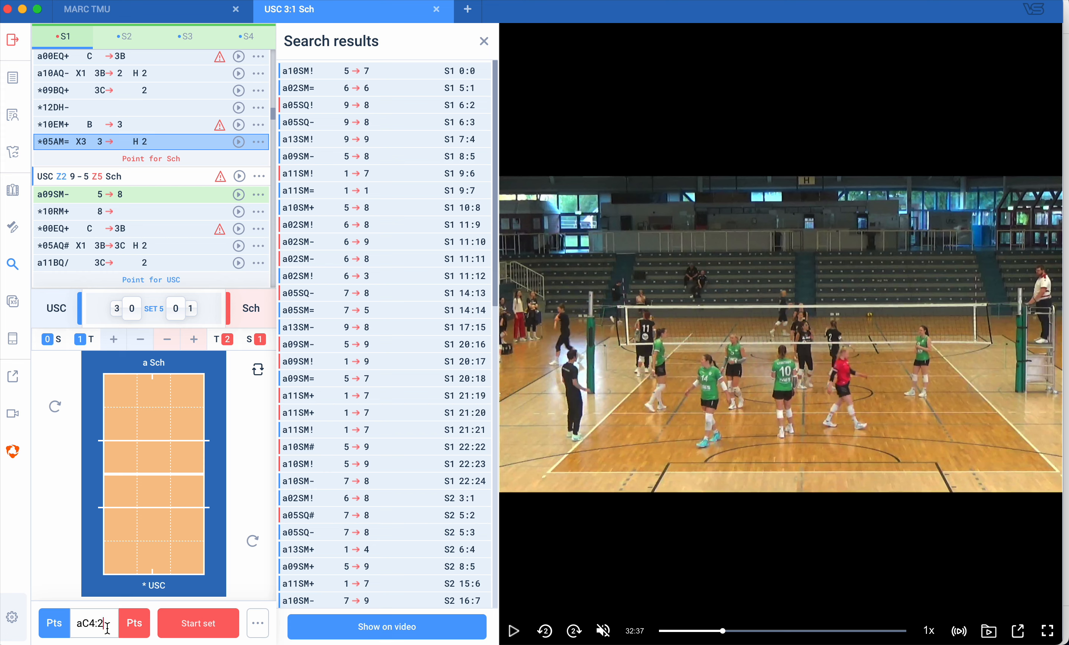
pyautogui.moveTo(107, 628); pyautogui.dragTo(1, 630)
# - Check the away team's lineup in the 9-5 rally against its warning and the video, leaving the lineup unedited
pyautogui.moveTo(177, 608)
pyautogui.moveTo(221, 178)
pyautogui.click(77, 144)
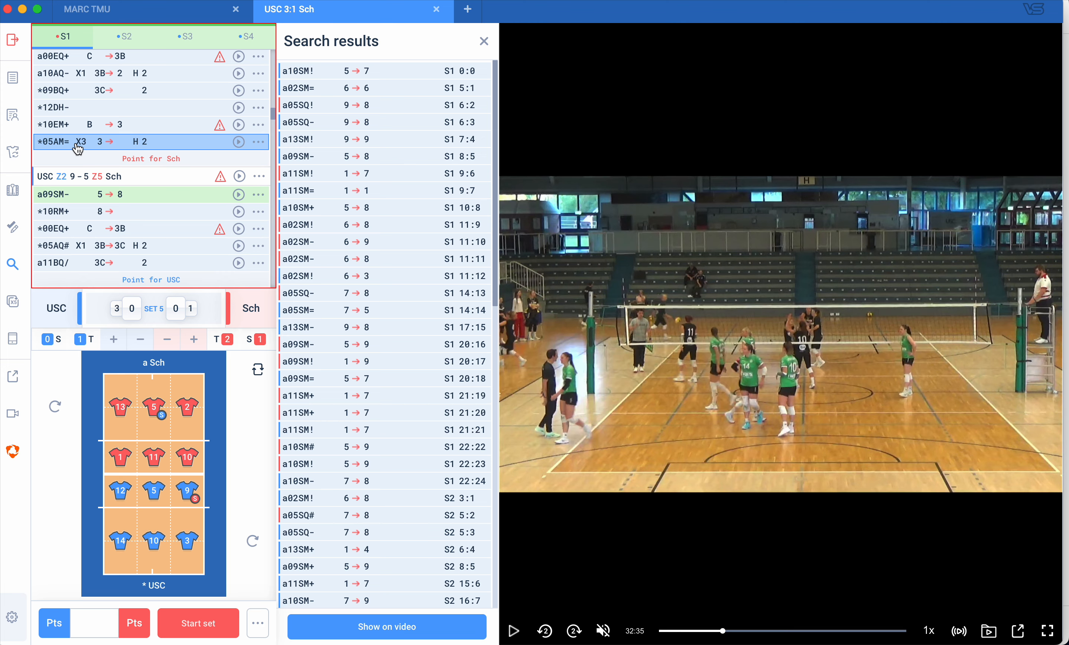
pyautogui.click(259, 179)
pyautogui.click(119, 209)
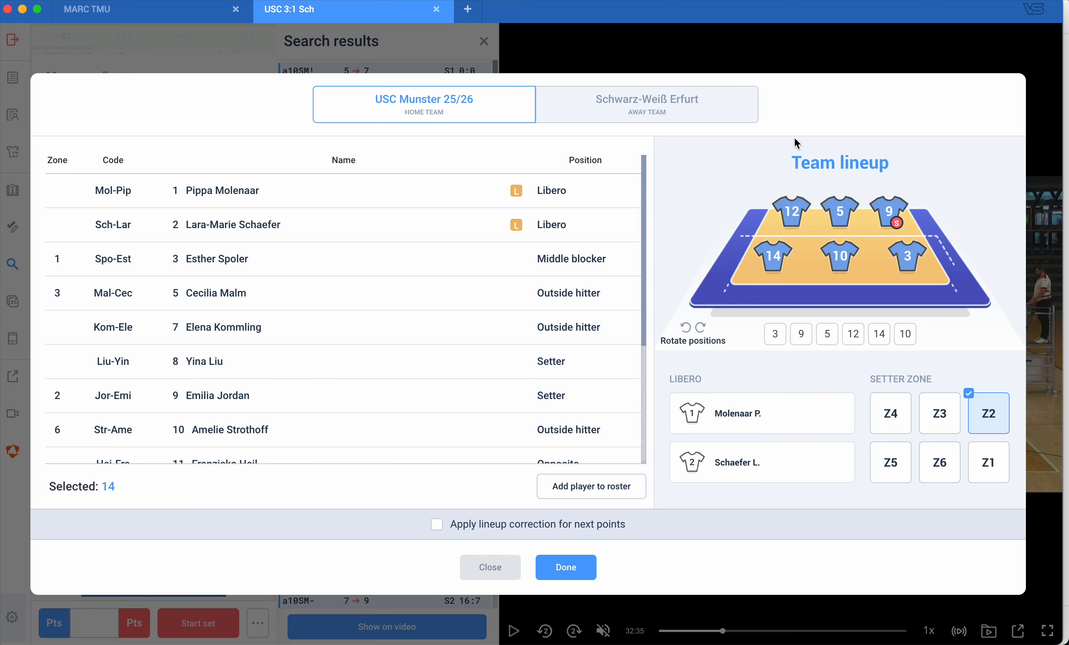
pyautogui.click(623, 102)
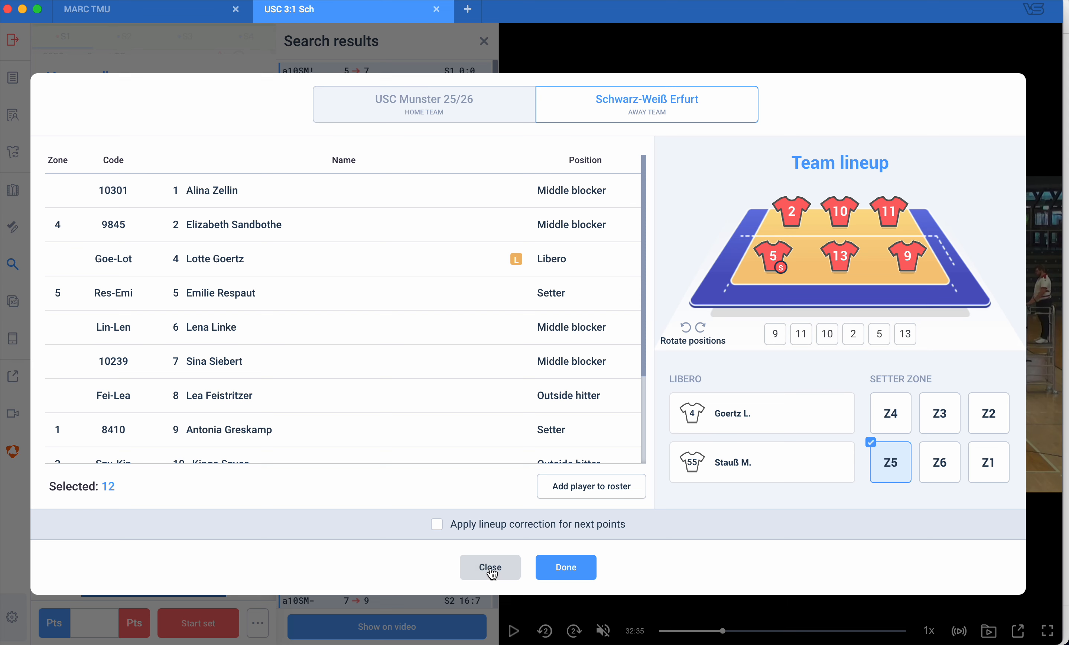
pyautogui.click(490, 567)
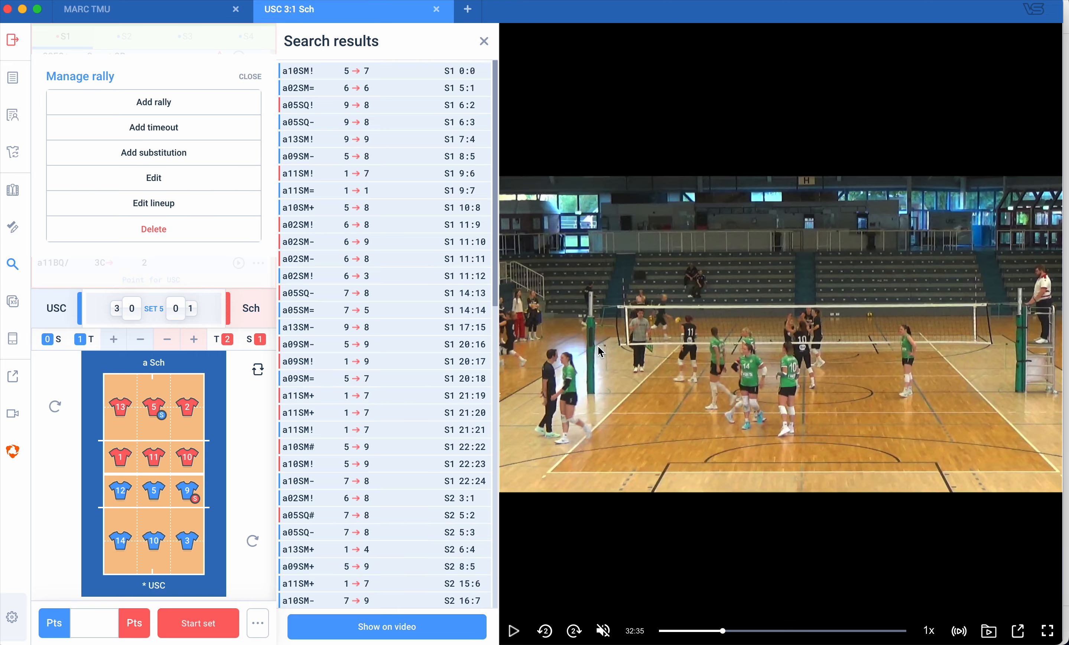
pyautogui.click(473, 225)
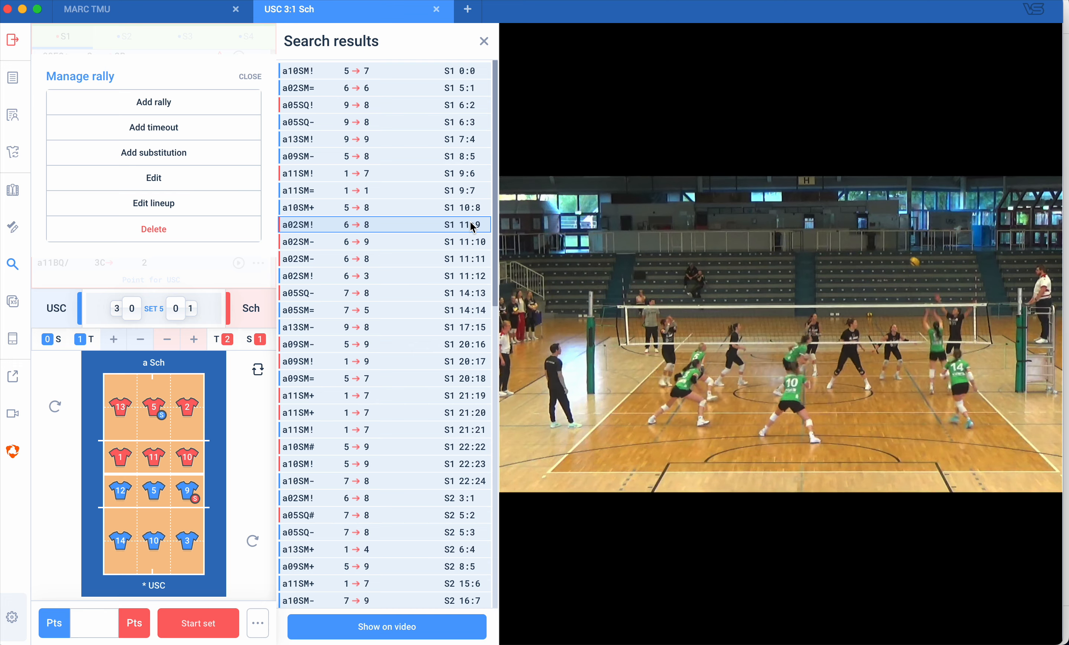
pyautogui.click(251, 77)
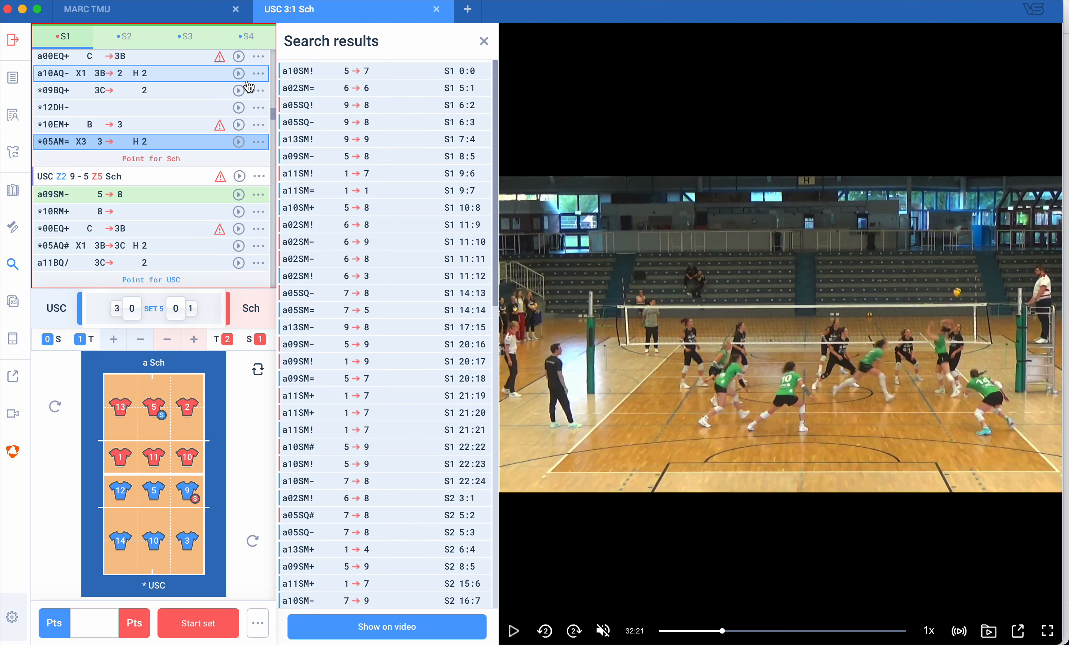
pyautogui.click(259, 176)
pyautogui.click(122, 179)
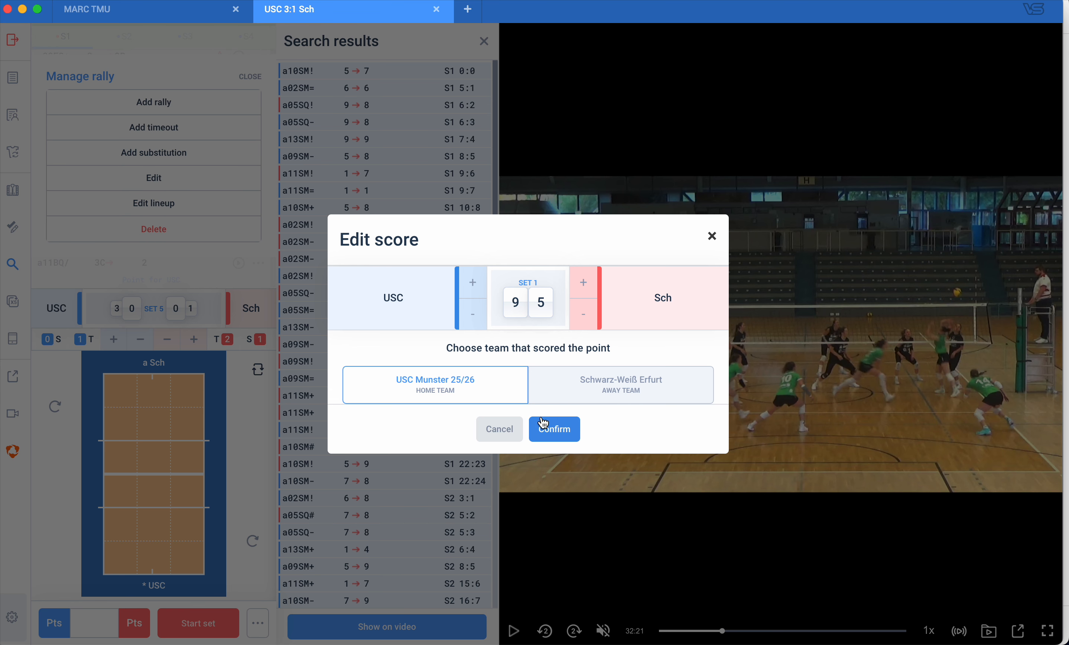
pyautogui.click(553, 430)
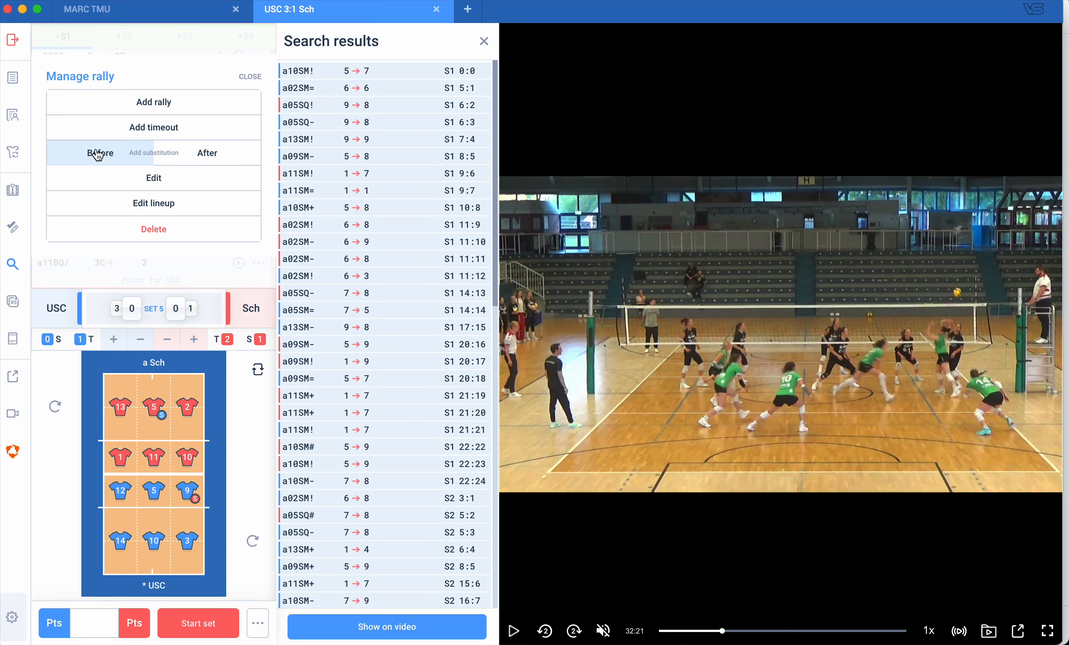
# - Add an away-team substitution before the 9-5 rally, taking player 2 out and bringing player 4 in
pyautogui.click(99, 157)
pyautogui.click(177, 275)
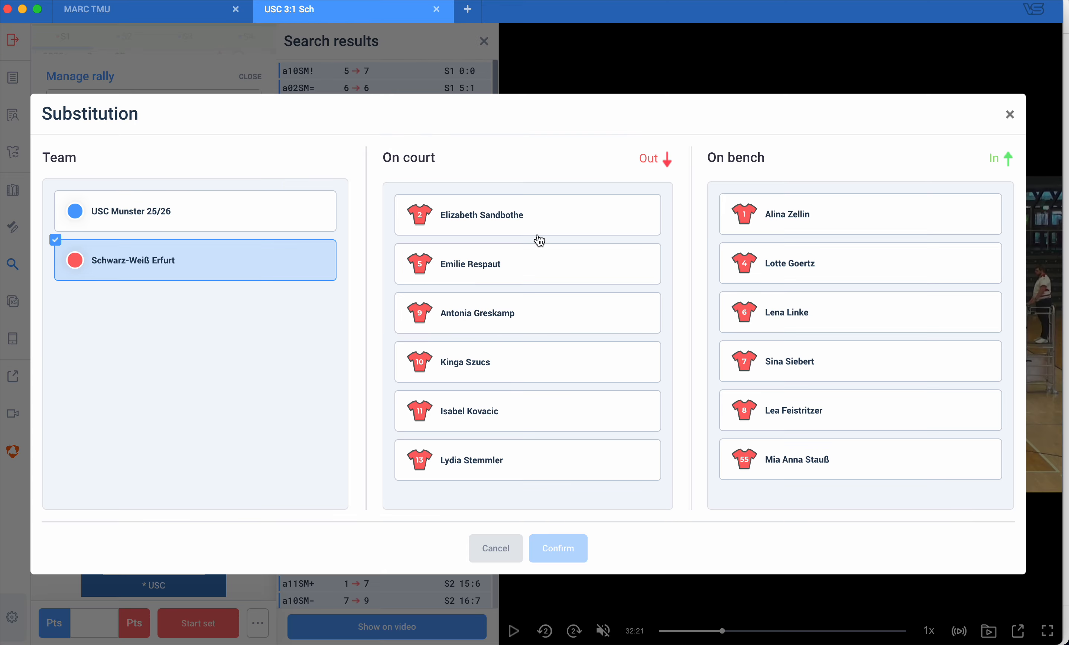
pyautogui.doubleClick(801, 261)
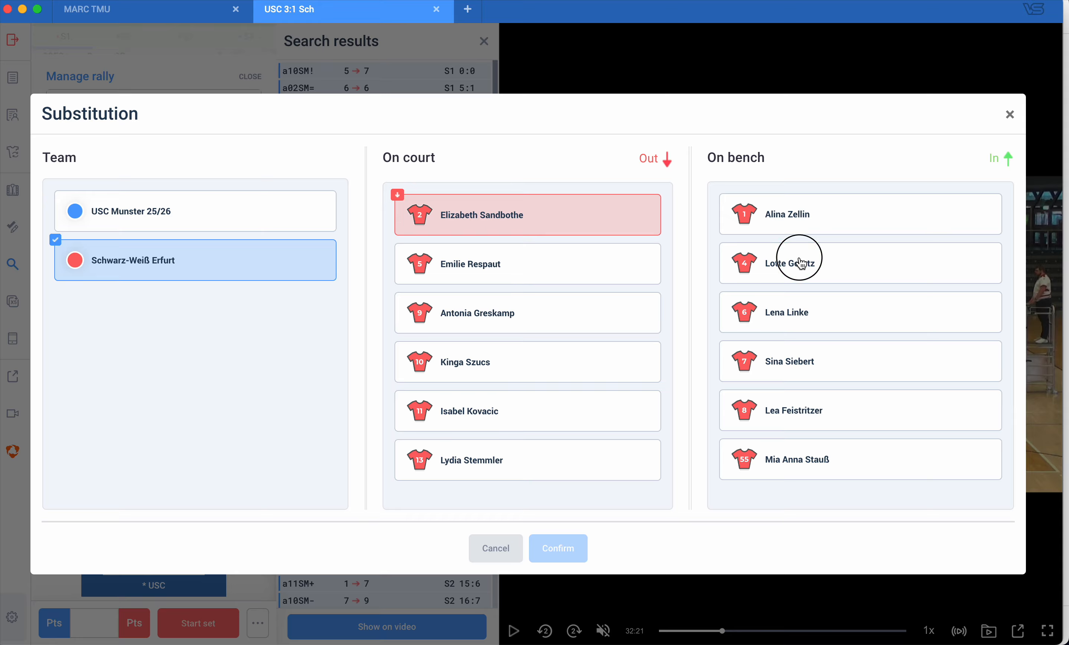
pyautogui.click(551, 552)
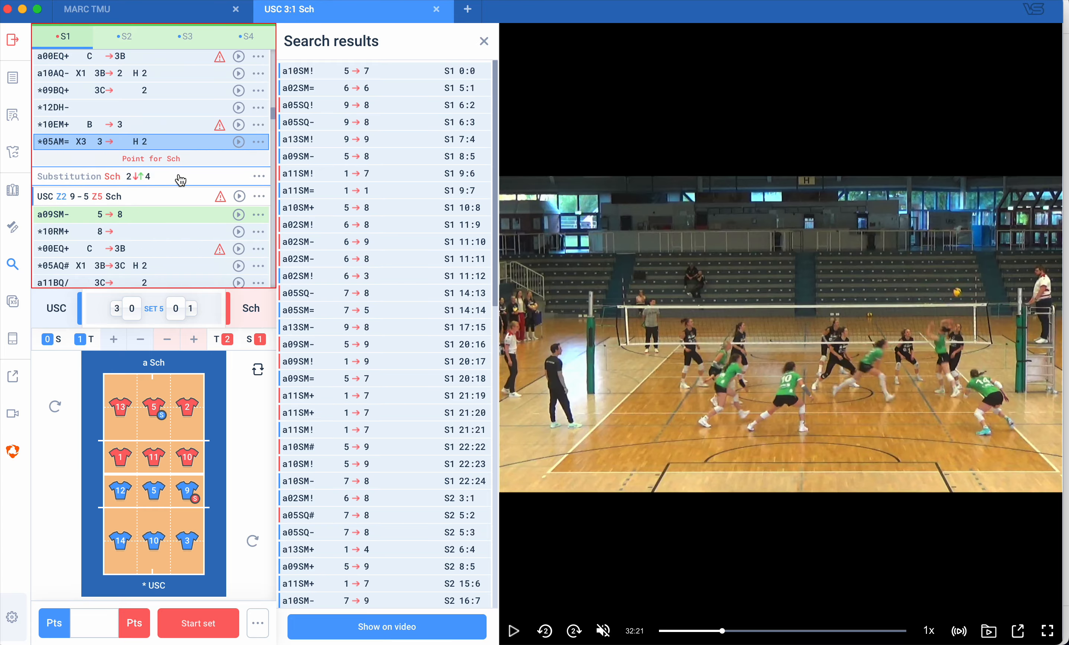
# - Set the away lineup of the 9-5 rally to player 1 in zone 1 and player 4 in zone 4, applying the correction to the next points
pyautogui.moveTo(222, 205)
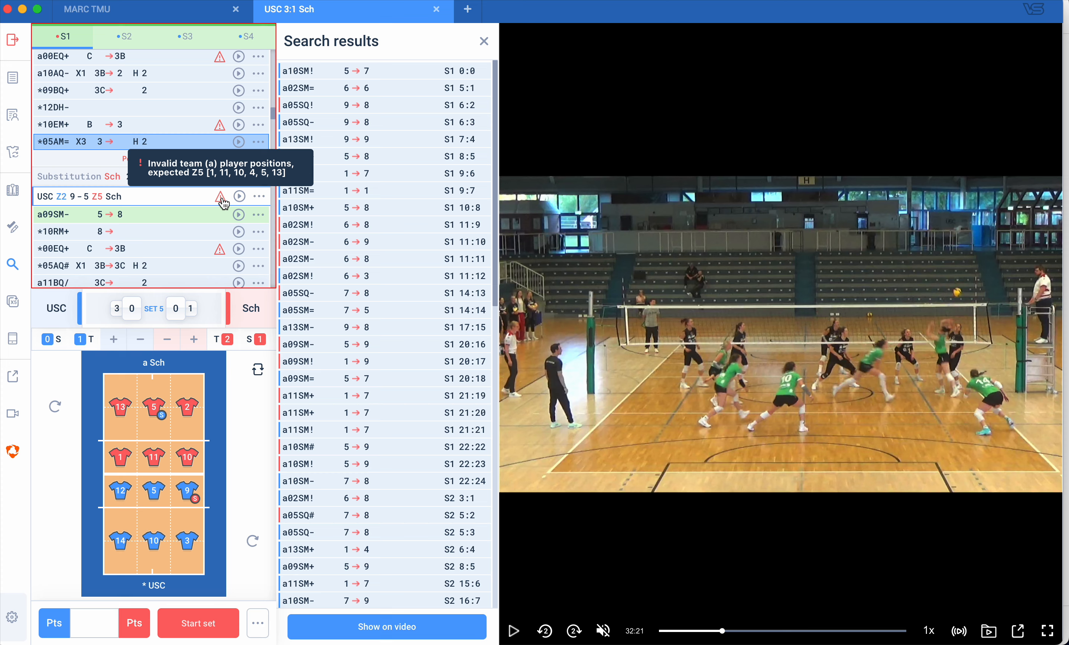
pyautogui.click(259, 197)
pyautogui.click(146, 209)
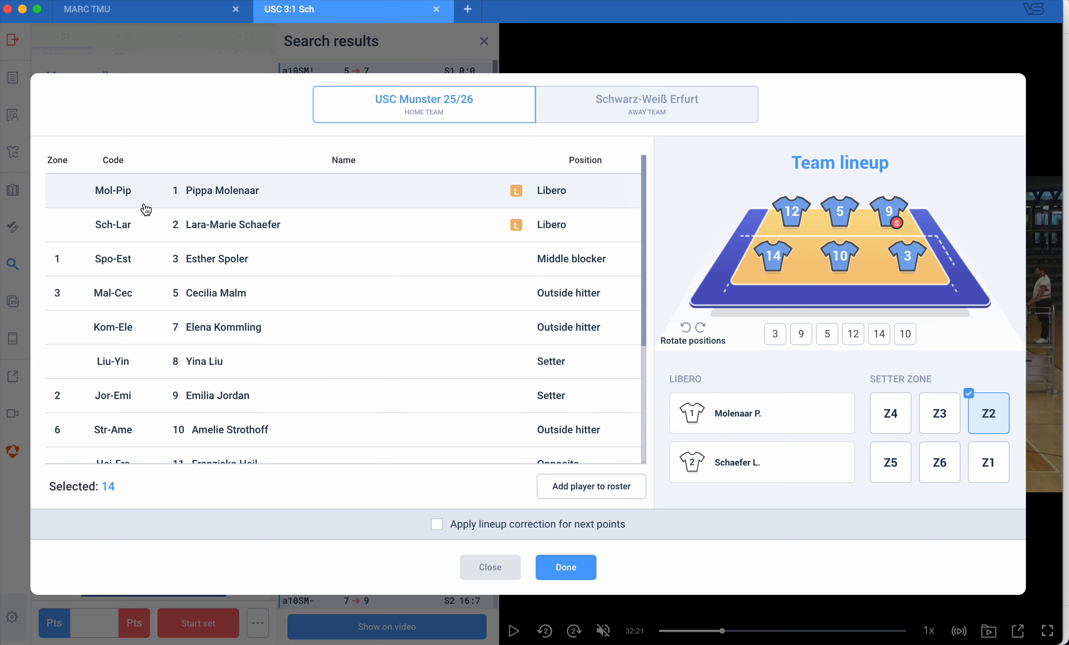
pyautogui.click(660, 110)
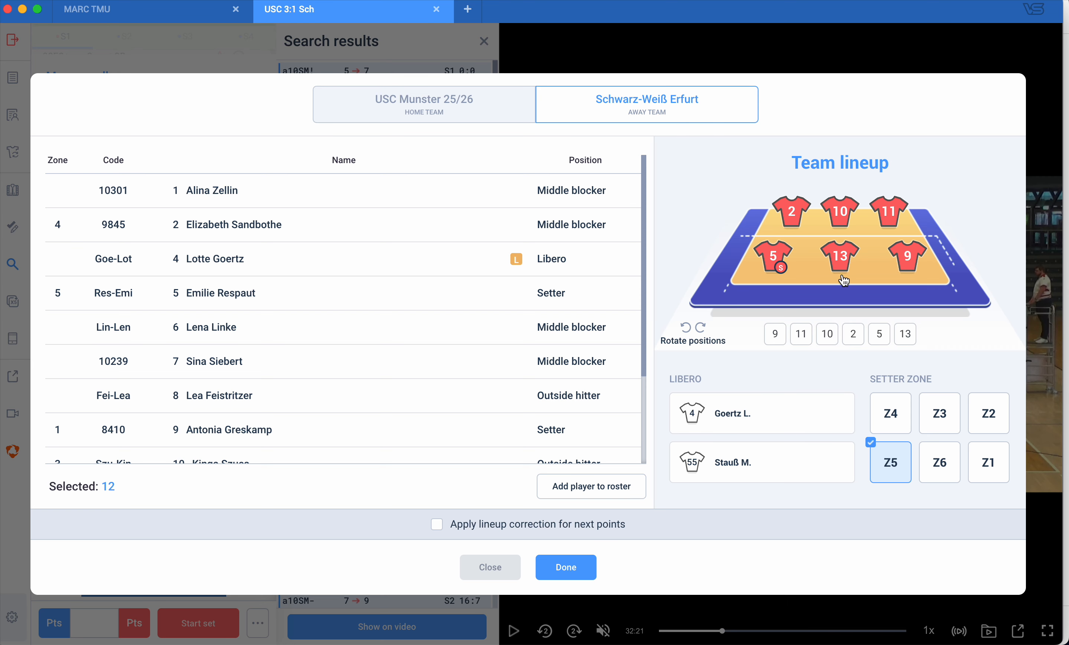
pyautogui.click(911, 260)
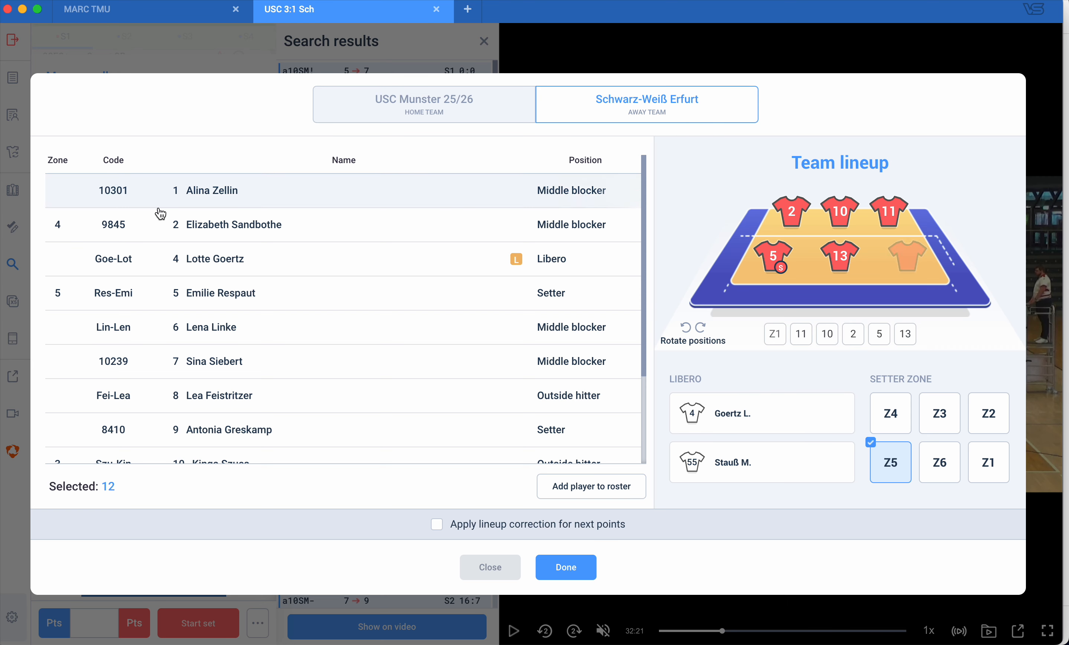
pyautogui.click(194, 190)
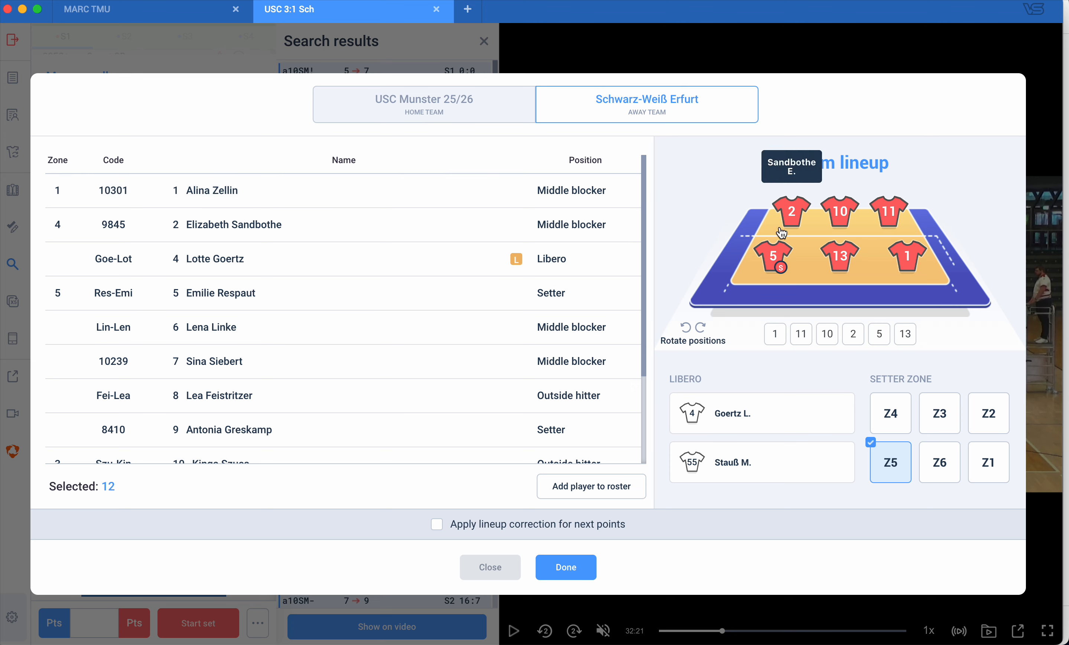
pyautogui.click(791, 212)
pyautogui.click(180, 266)
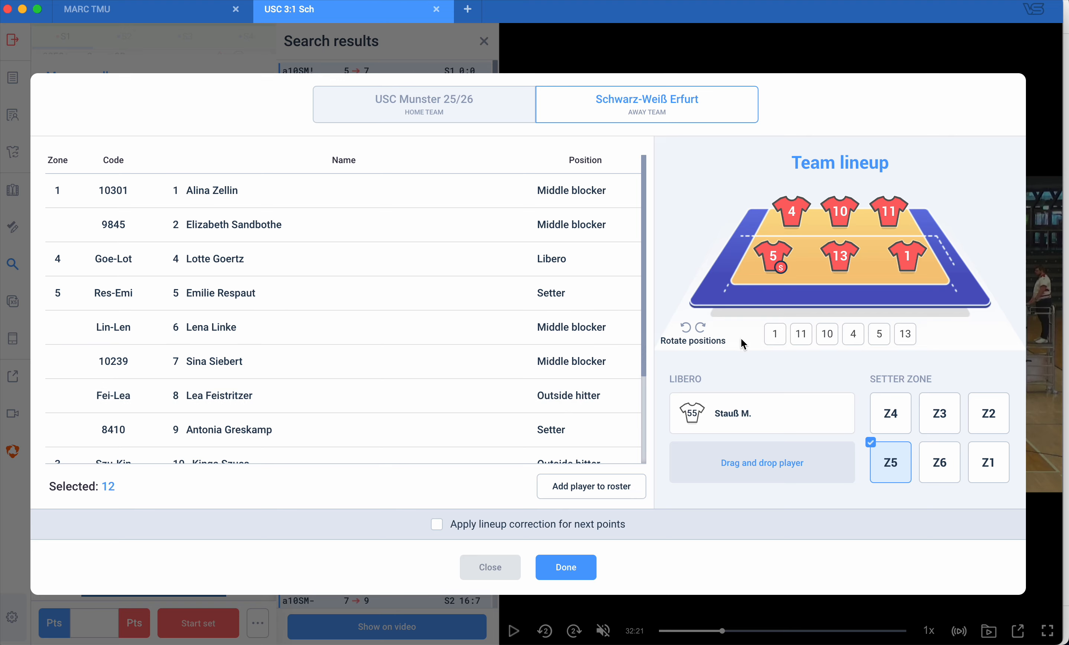
pyautogui.click(461, 525)
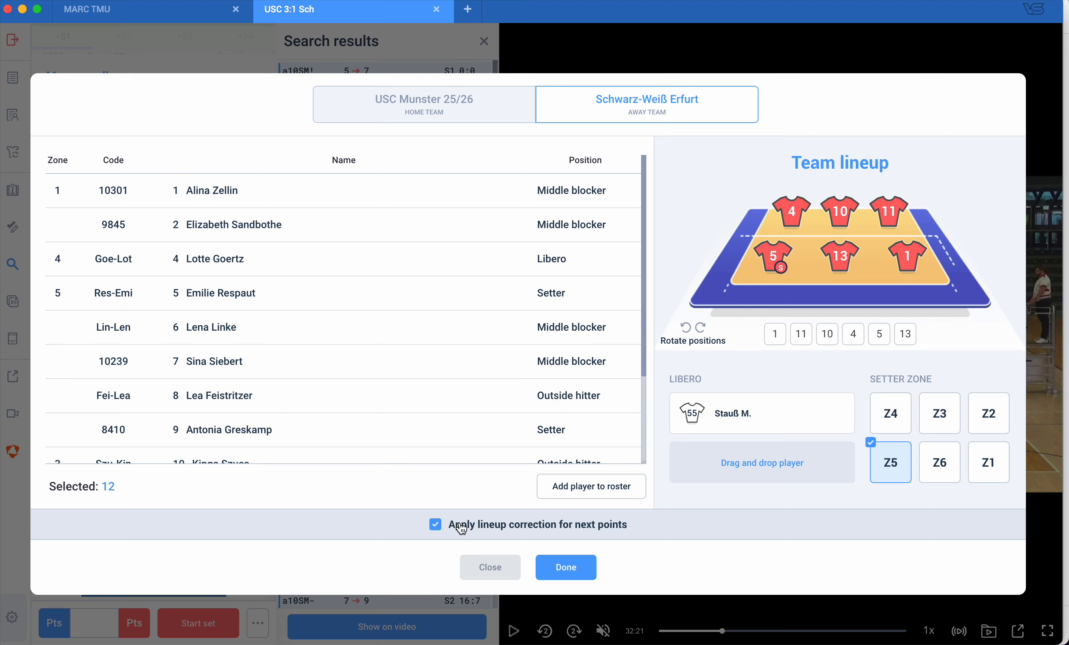
pyautogui.click(563, 567)
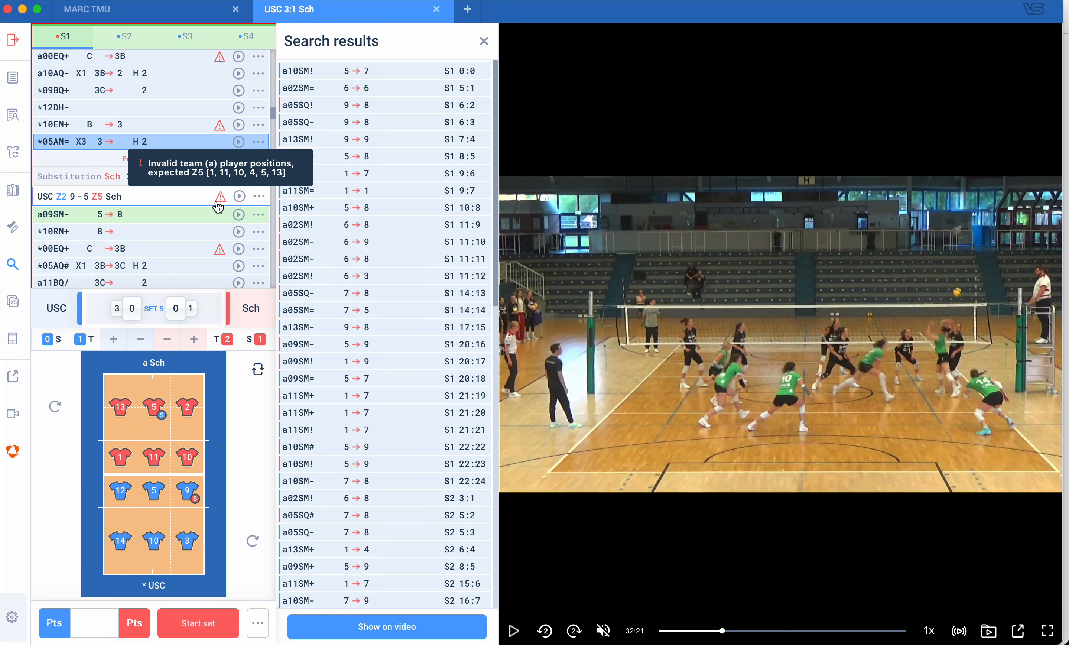
# - Check the warning on the a09SM- serve in the 9-5 rally and play the video from the *10RM+ reception
pyautogui.click(221, 218)
pyautogui.moveTo(220, 218)
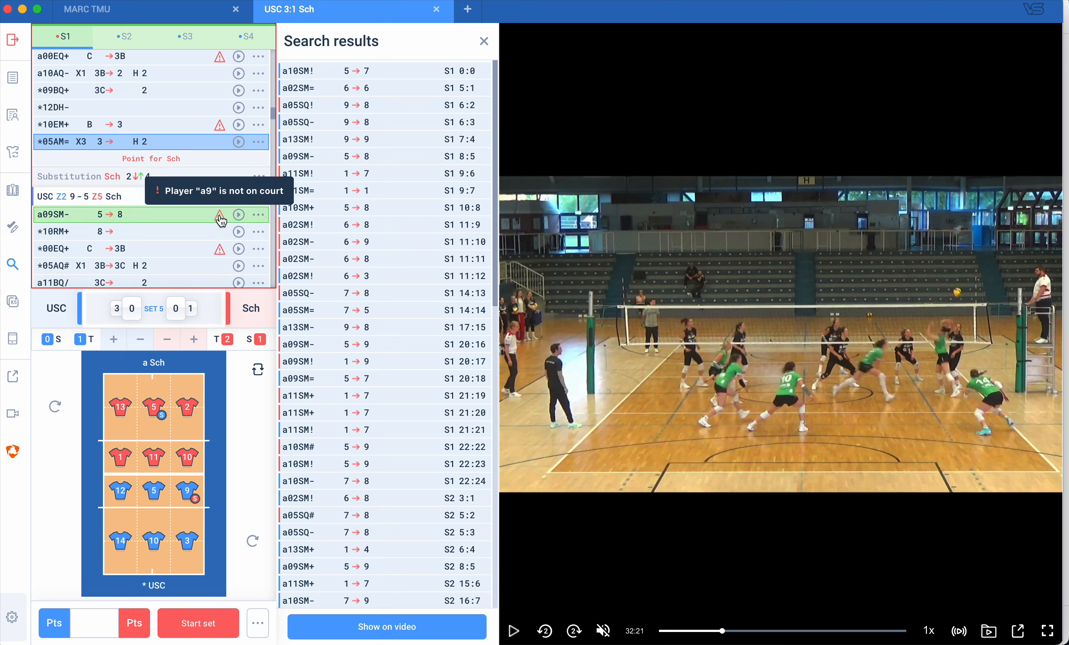
pyautogui.scroll(-1, 202, 230)
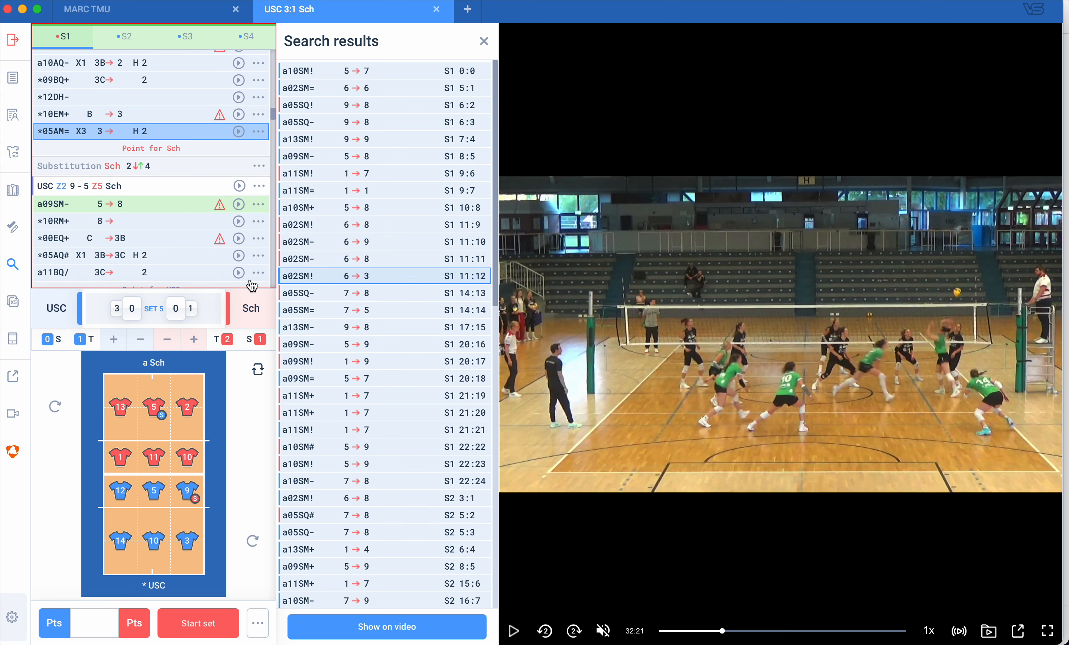
pyautogui.click(156, 227)
pyautogui.click(156, 228)
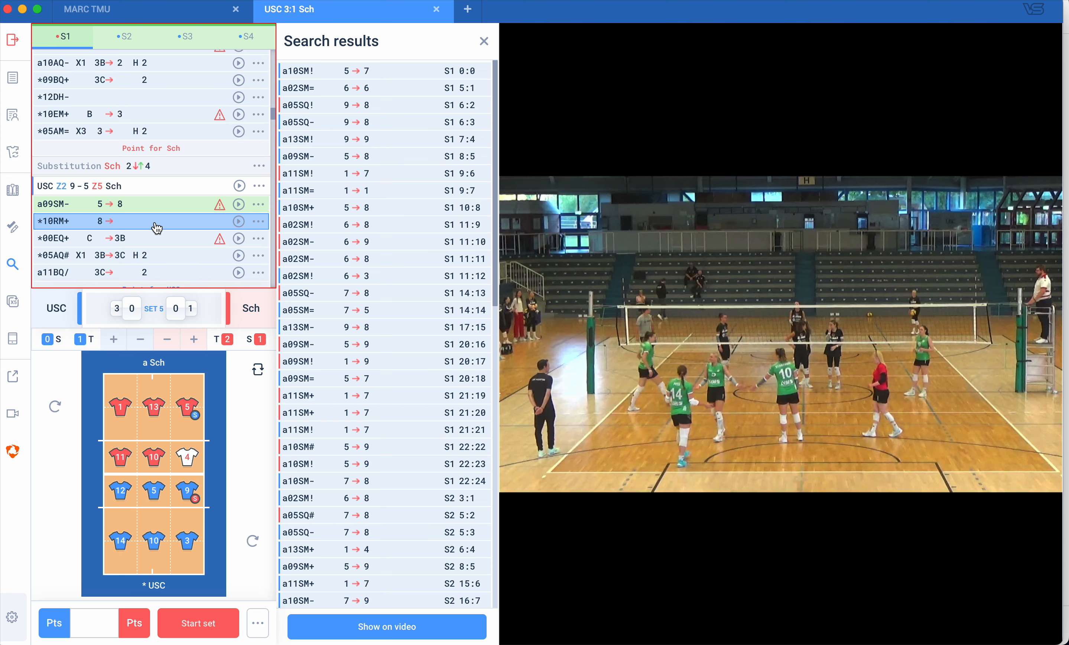
pyautogui.click(258, 187)
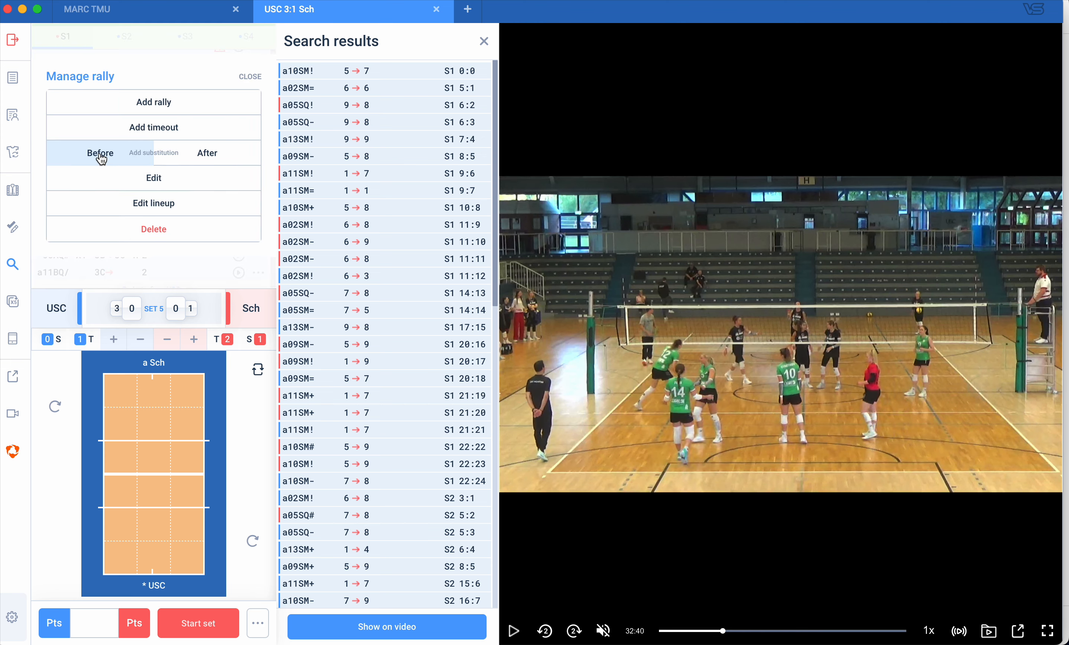
pyautogui.click(102, 156)
pyautogui.click(116, 261)
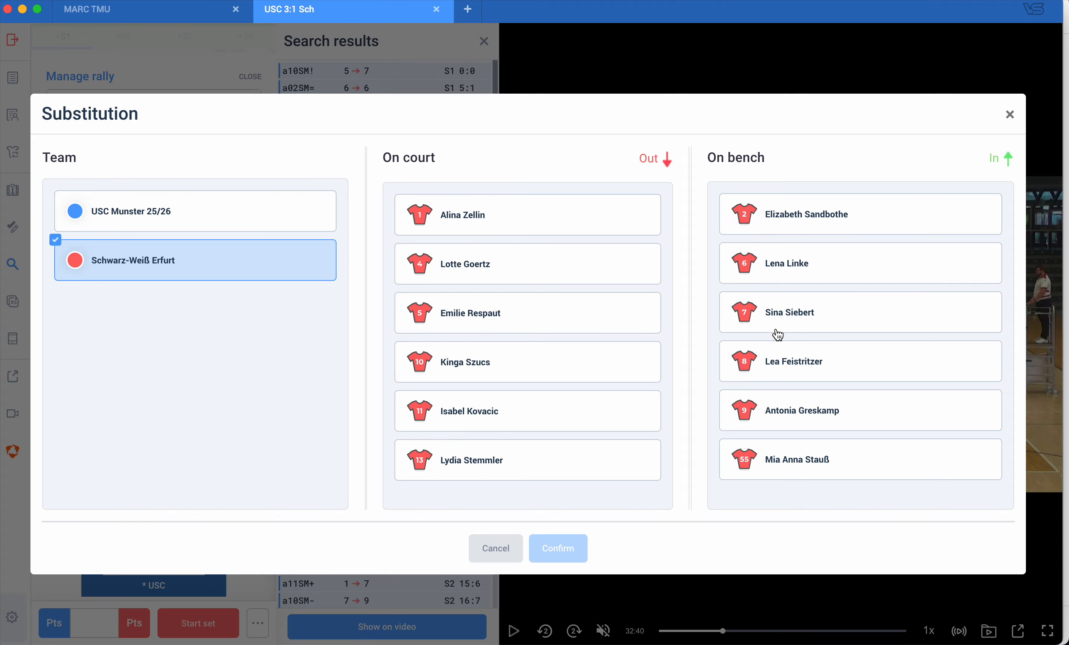
pyautogui.click(485, 553)
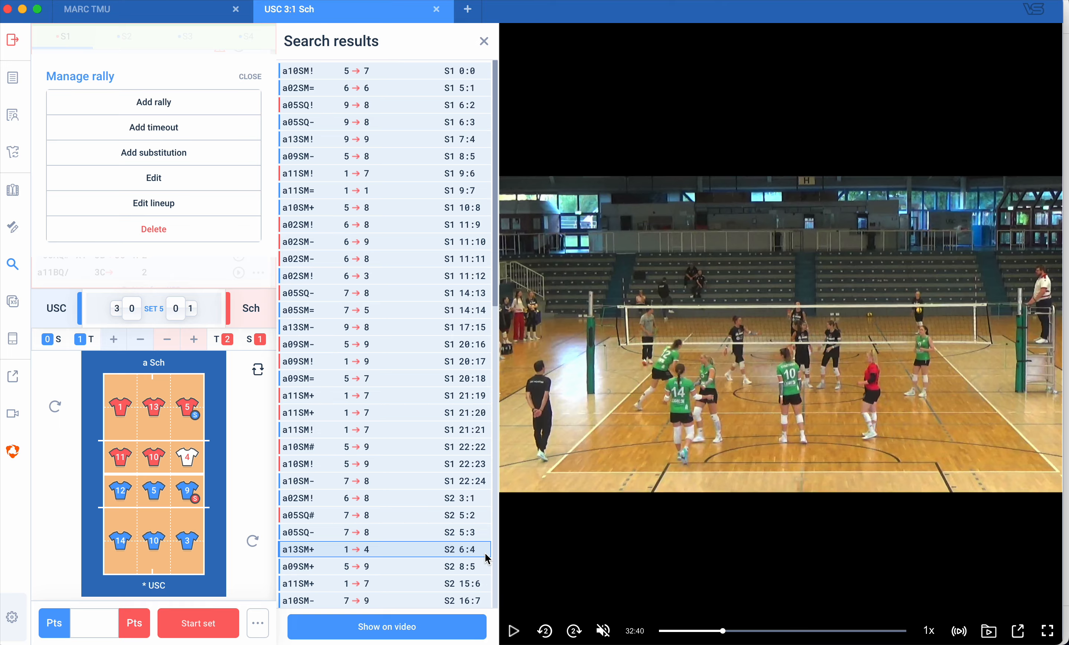
pyautogui.click(250, 77)
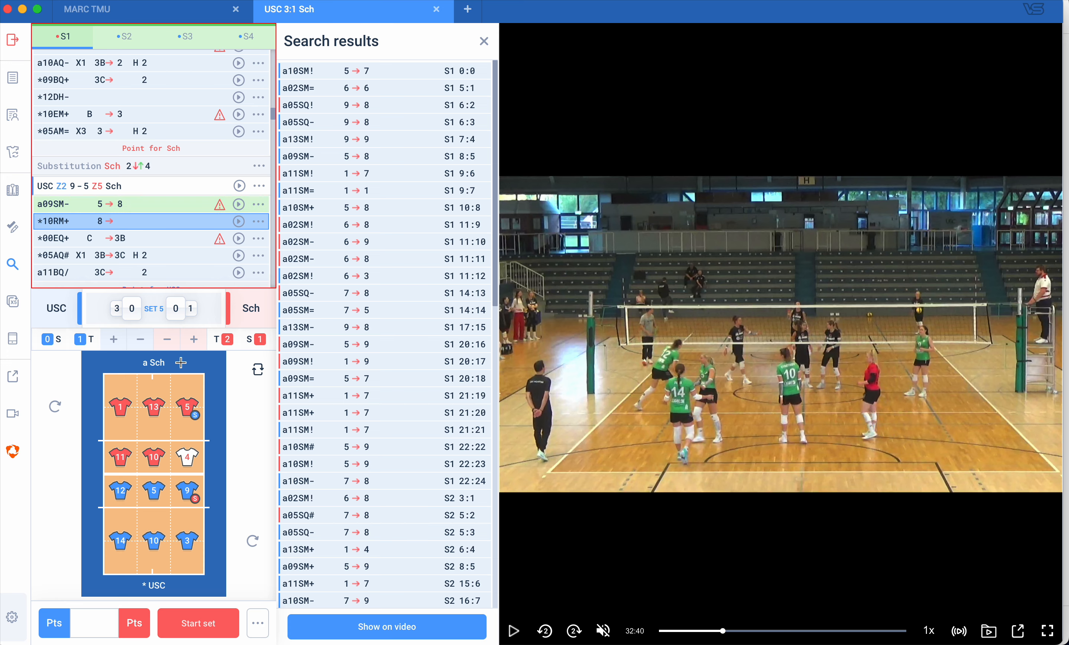
# - Add a second away-team substitution before the 9-5 rally, taking player 1 out and bringing player 9 in
pyautogui.click(259, 185)
pyautogui.click(248, 159)
pyautogui.click(108, 156)
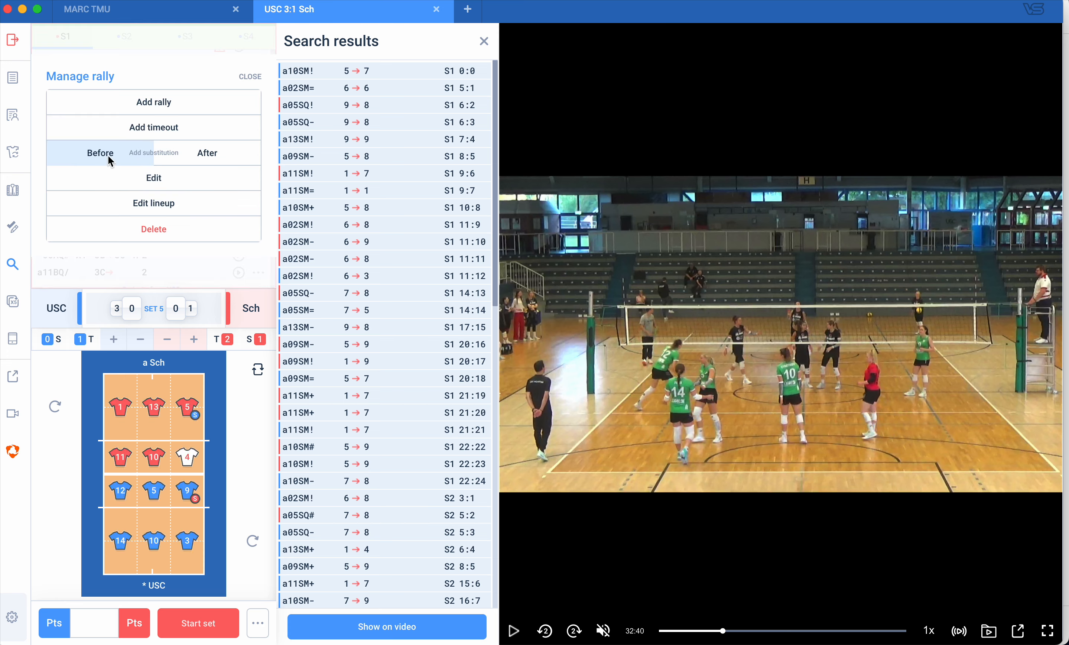
pyautogui.click(154, 260)
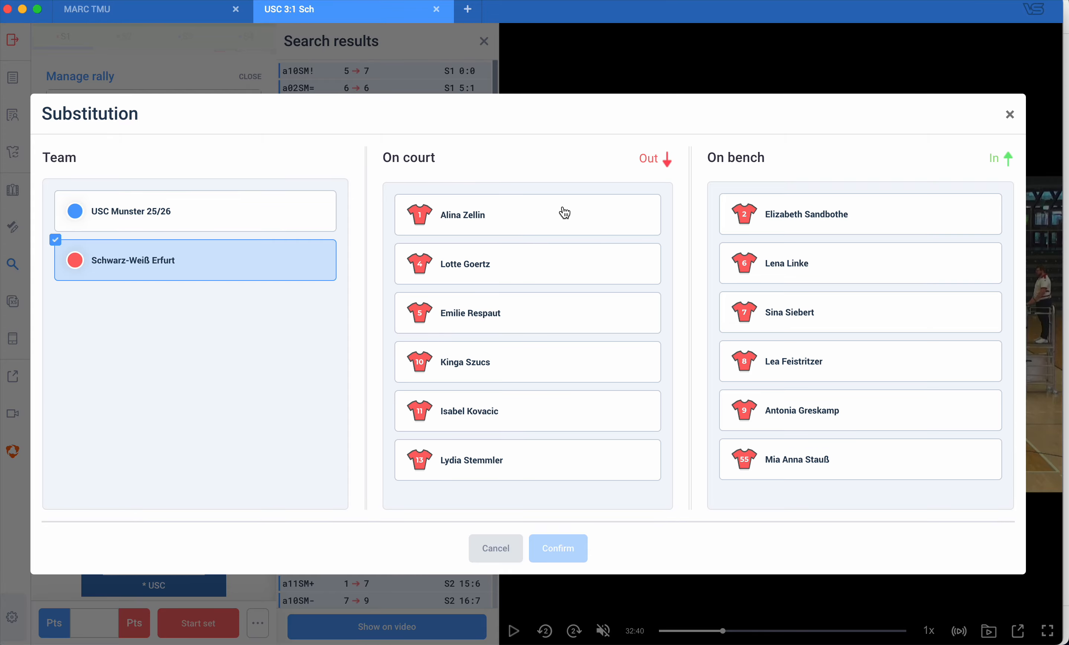
pyautogui.click(520, 219)
pyautogui.click(757, 409)
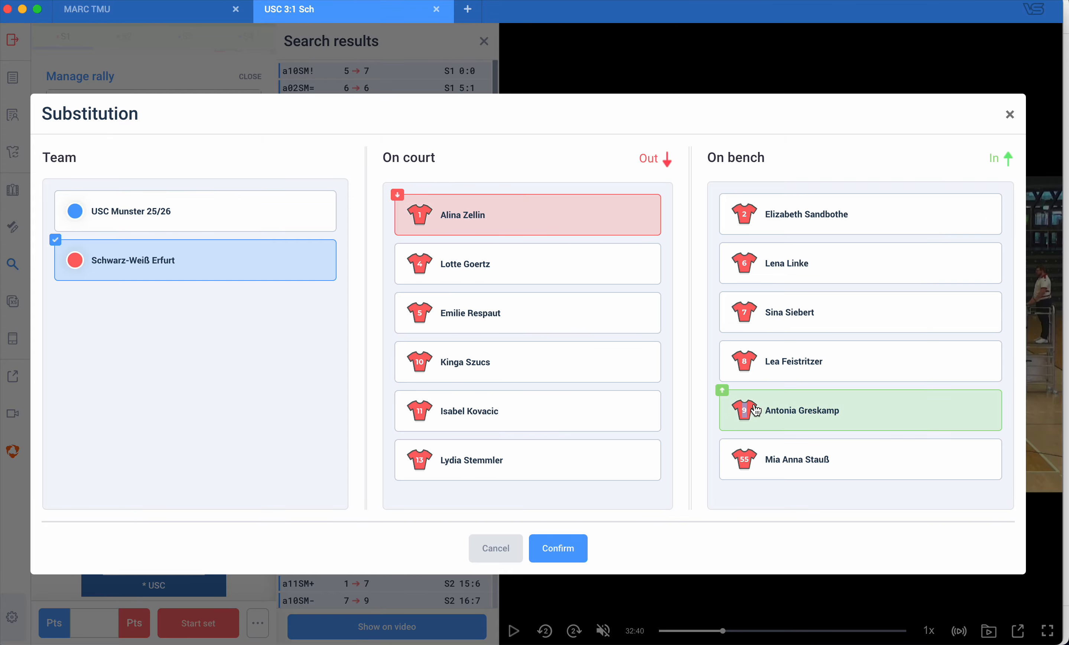
pyautogui.click(551, 556)
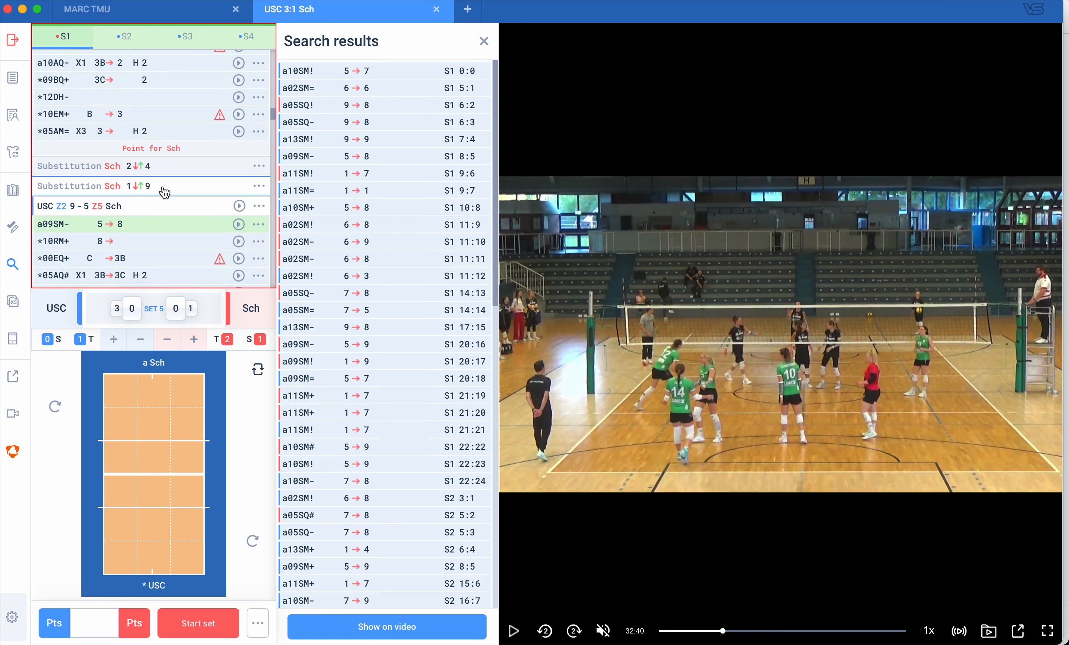
# - Replace the away player in zone 1 of the 9-5 rally's lineup with player 9, applying the correction to the next points
pyautogui.click(266, 211)
pyautogui.click(117, 207)
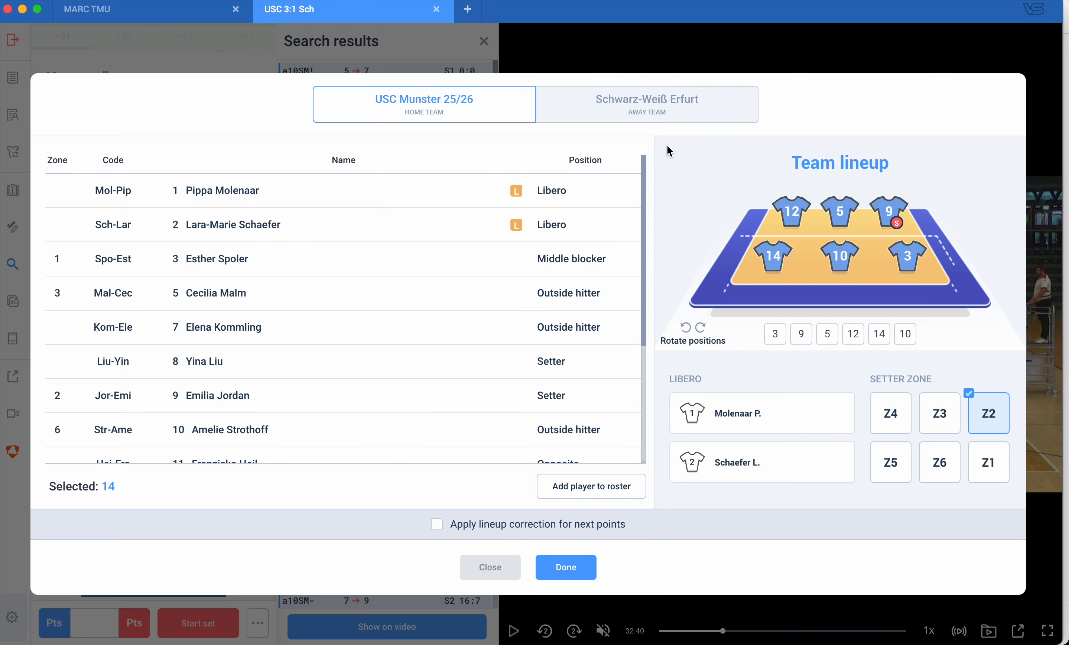
pyautogui.click(607, 108)
pyautogui.click(908, 260)
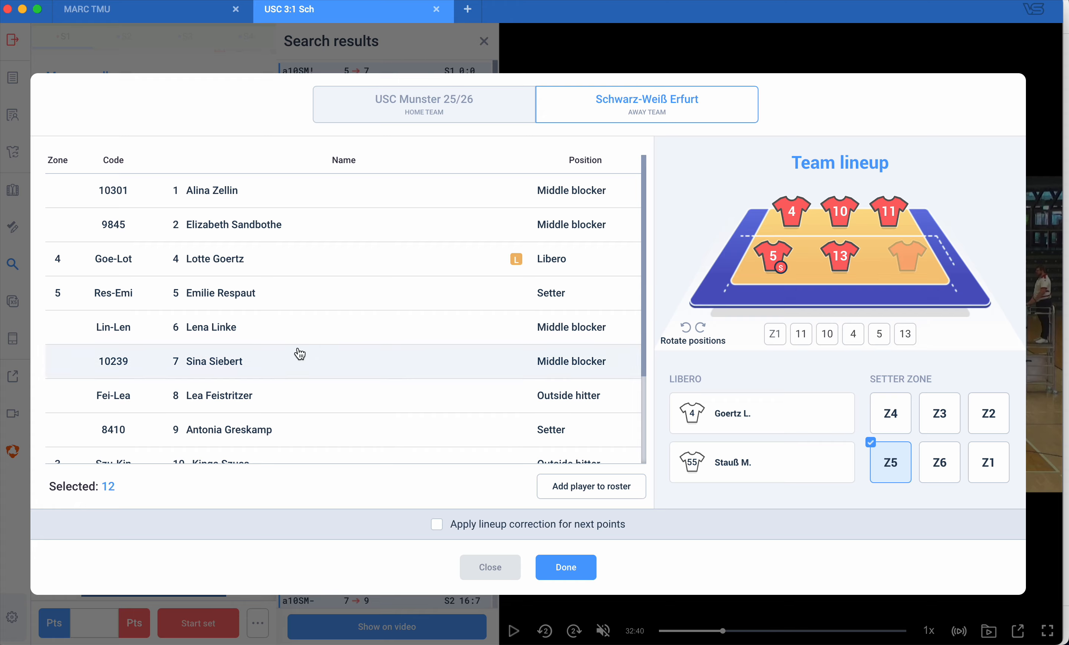
pyautogui.scroll(-2, 301, 353)
pyautogui.click(226, 319)
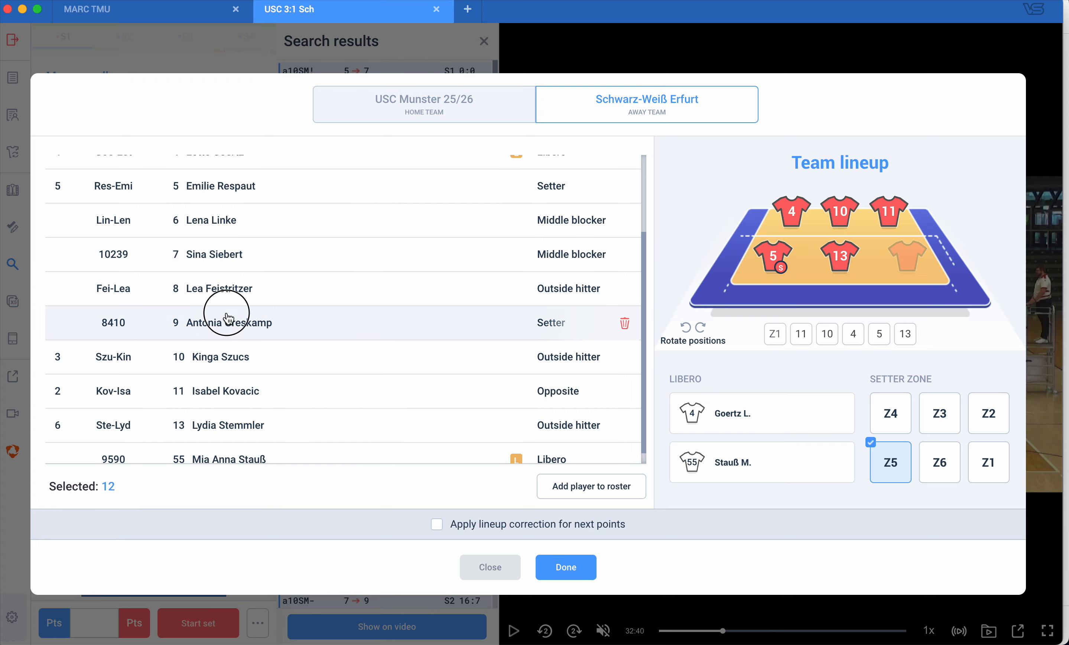
pyautogui.click(507, 526)
pyautogui.click(566, 566)
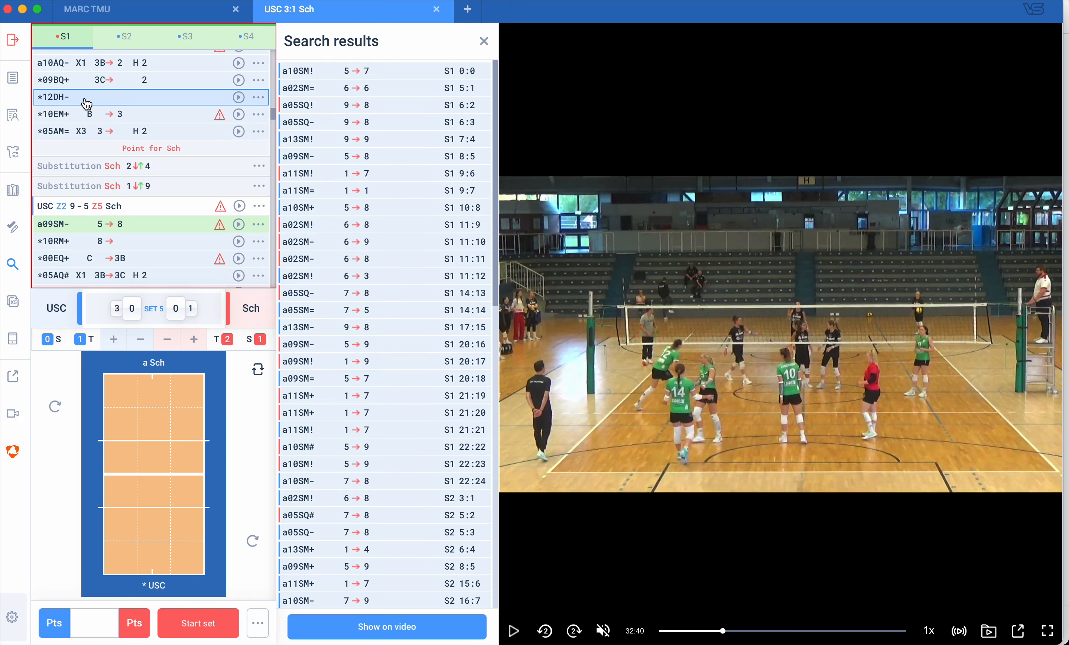
# - Check the 9-5 rally's lineup at the a09SM- serve and review the rallies through 11-12 for remaining player warnings
pyautogui.click(213, 230)
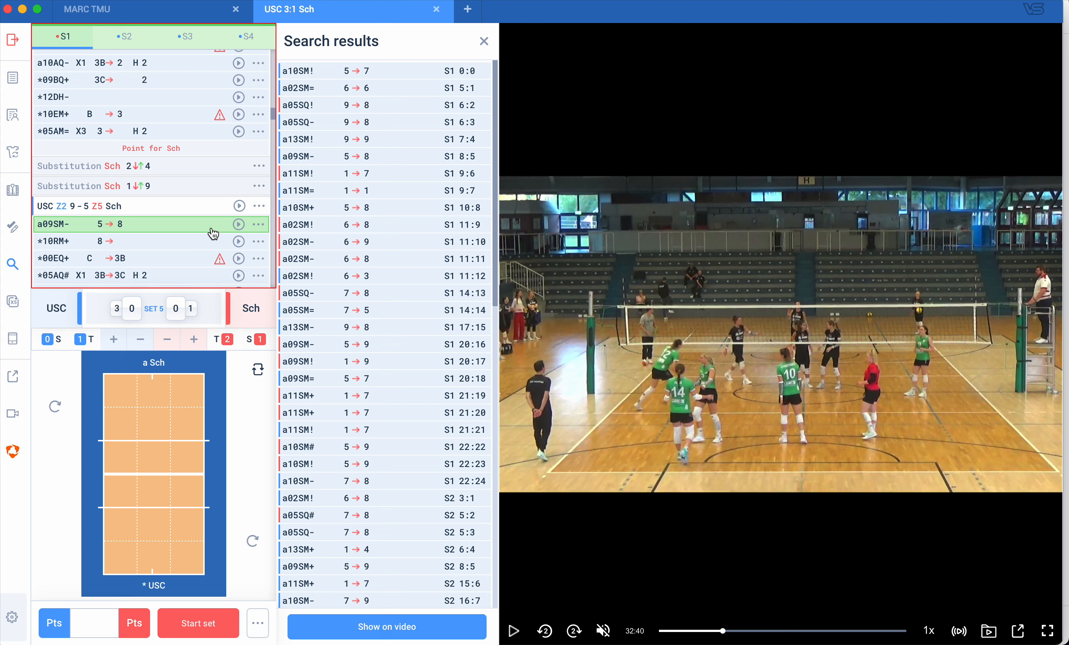
pyautogui.click(71, 230)
pyautogui.scroll(-5, 83, 248)
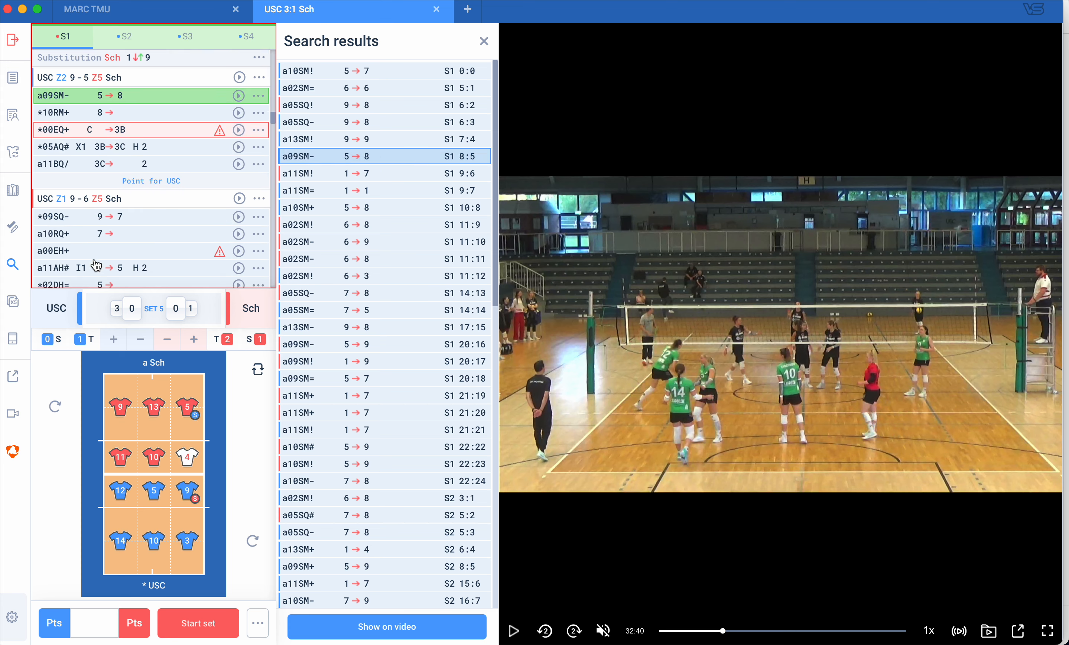
pyautogui.scroll(-10, 94, 259)
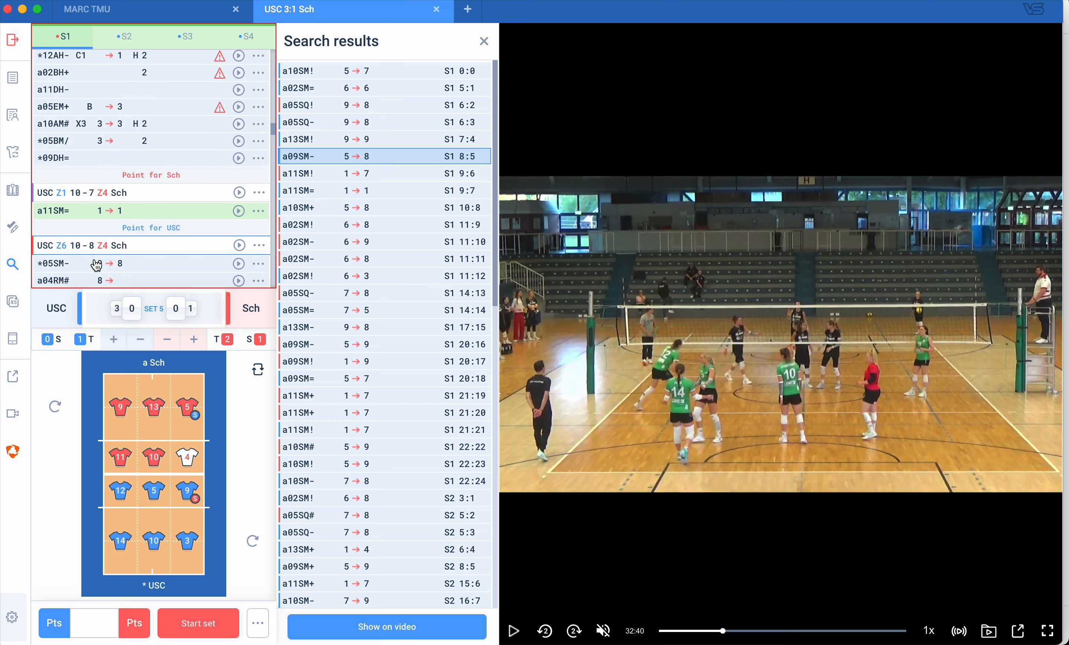
pyautogui.scroll(-8, 95, 258)
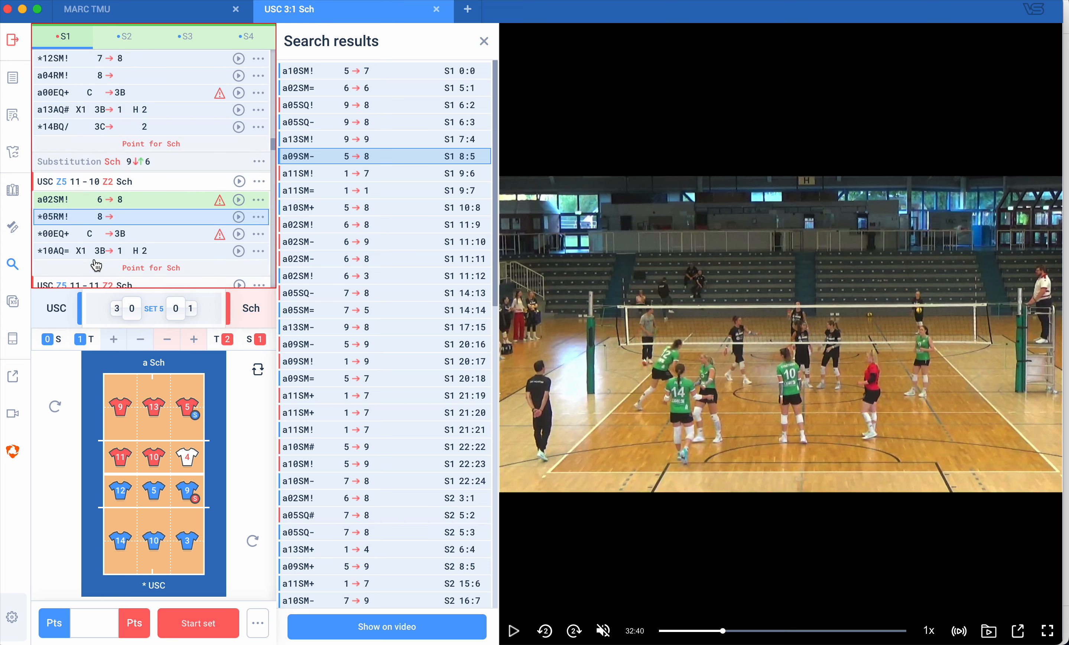
pyautogui.moveTo(222, 205)
pyautogui.scroll(-5, 185, 224)
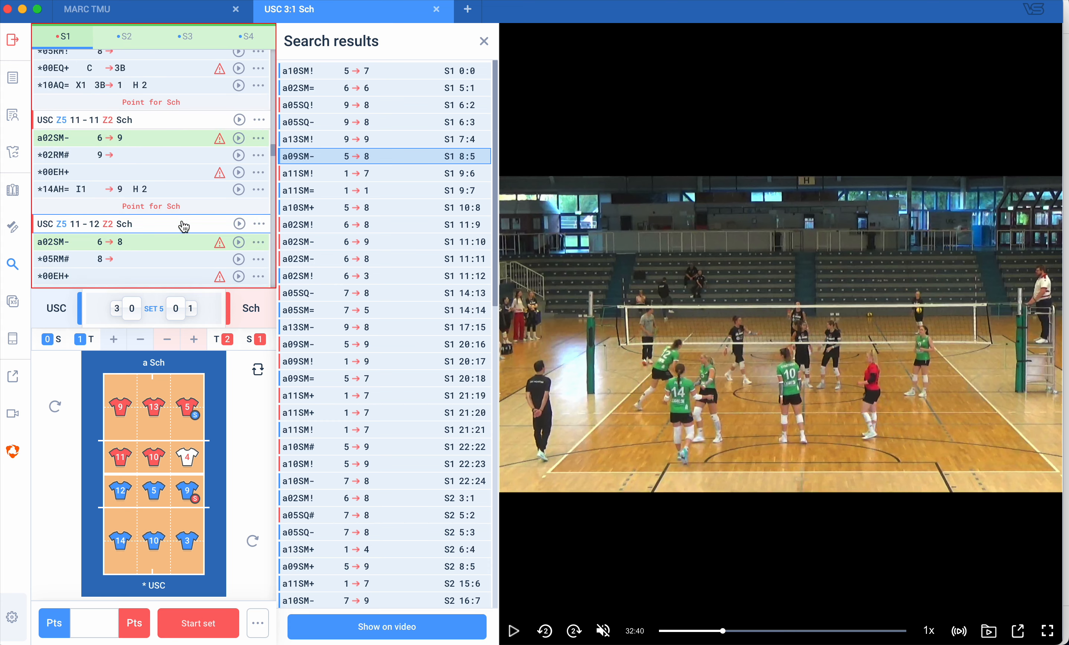
pyautogui.scroll(-5, 204, 184)
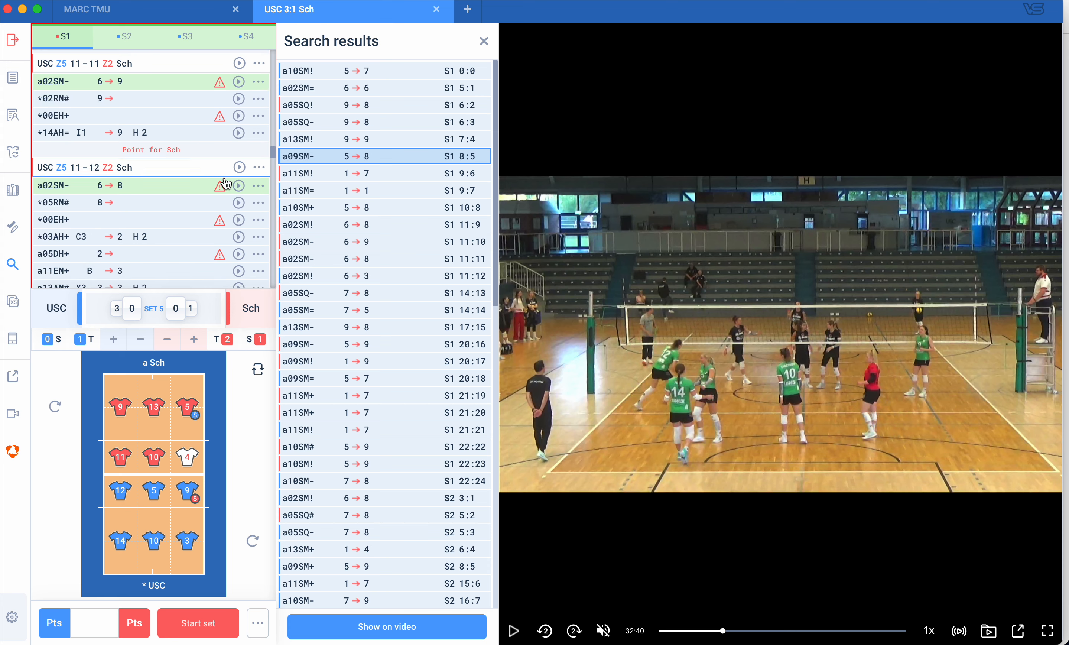
# - Review set 1's rallies from 11-12 through 20-17 for remaining lineup and player warnings
pyautogui.scroll(-10, 176, 156)
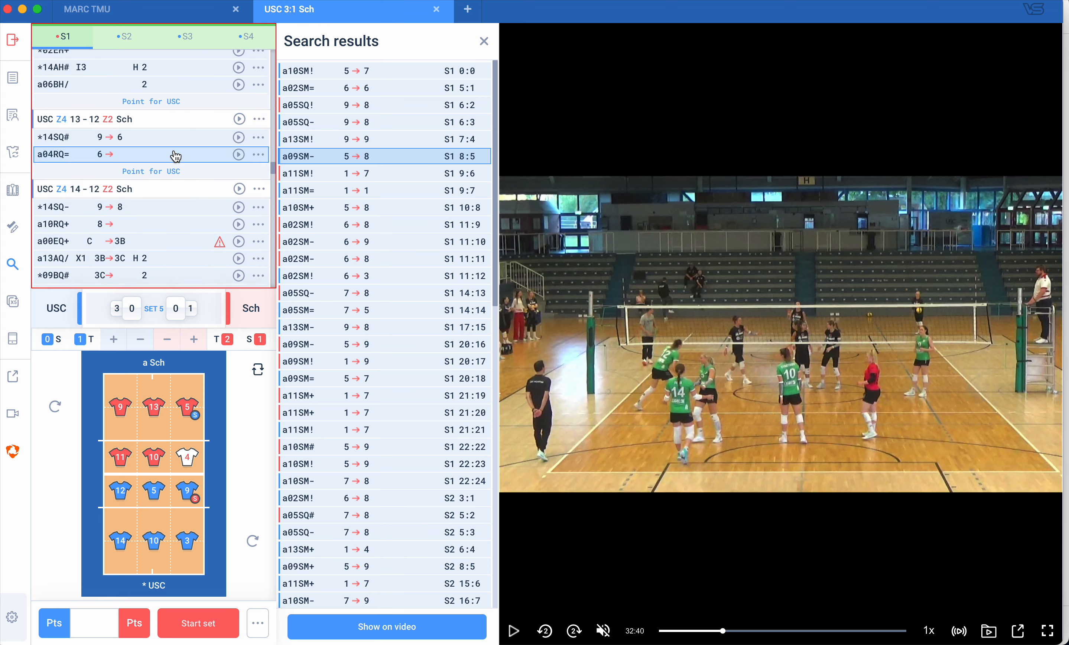
pyautogui.scroll(-10, 176, 156)
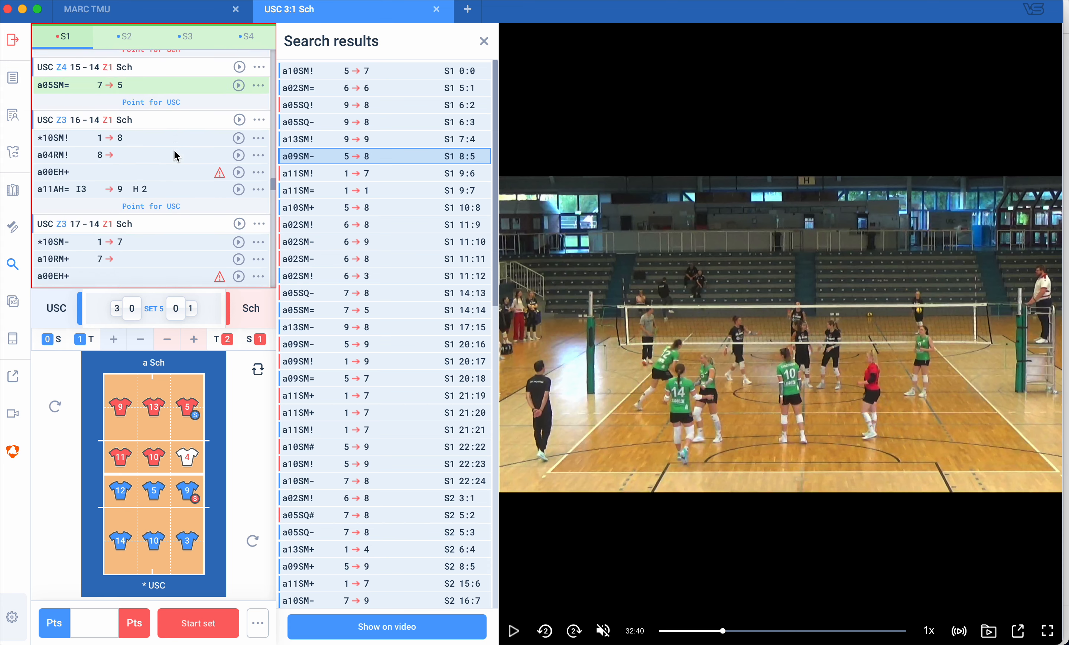
pyautogui.scroll(-15, 176, 157)
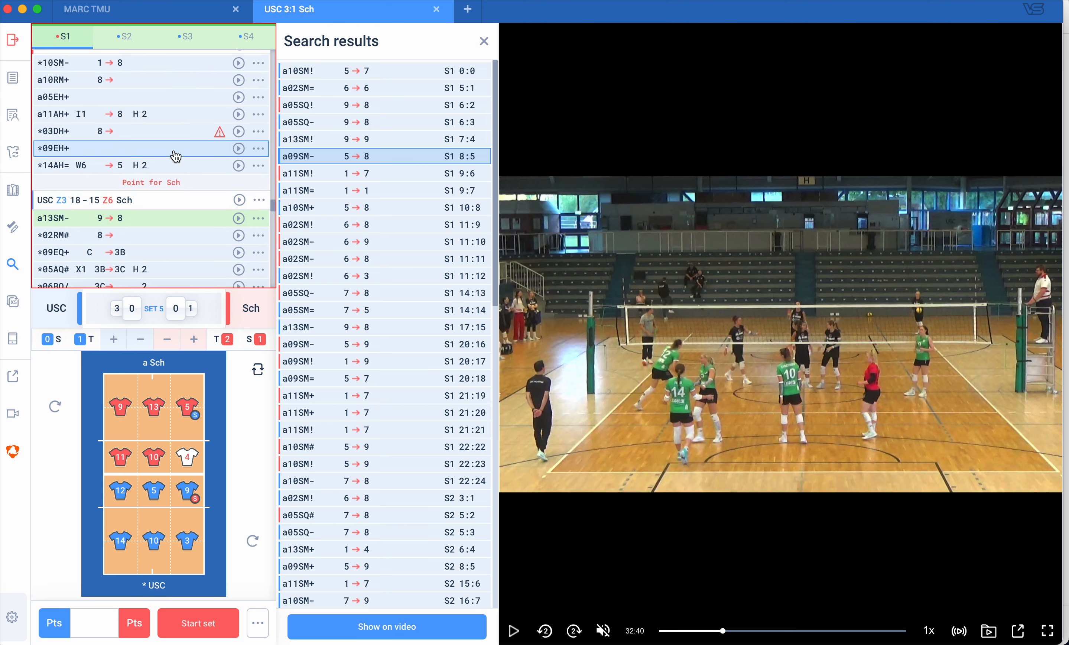
pyautogui.scroll(-8, 176, 157)
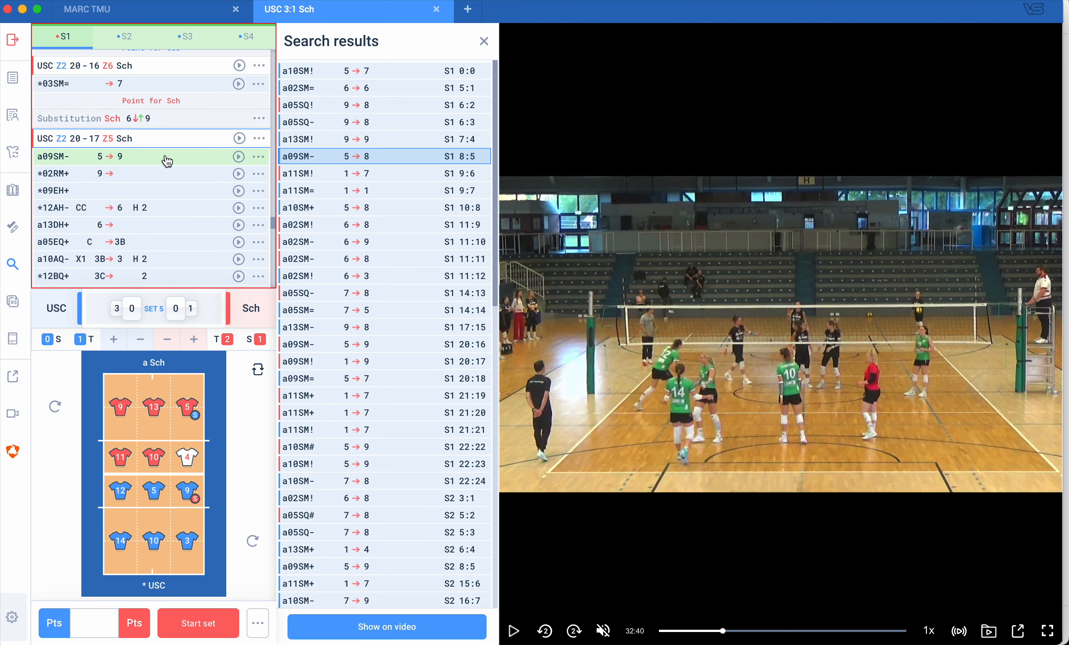
pyautogui.click(166, 211)
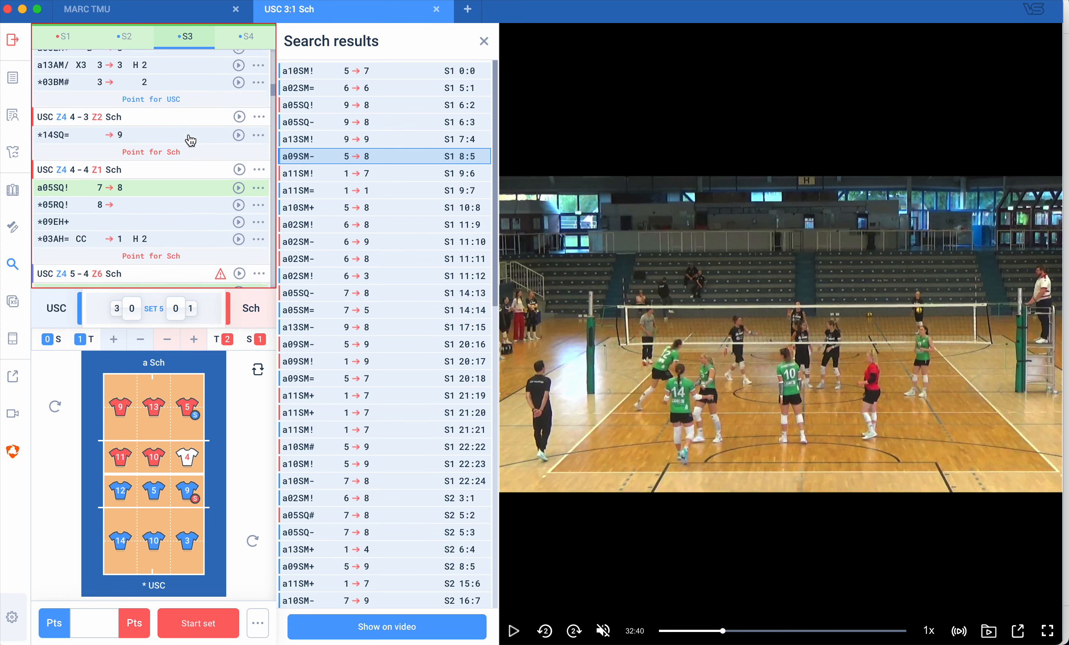
# - Examine set 3's 5-4 rally, its player-position warning and the lineup correction recorded before the 6-4 rally
pyautogui.scroll(-1, 160, 250)
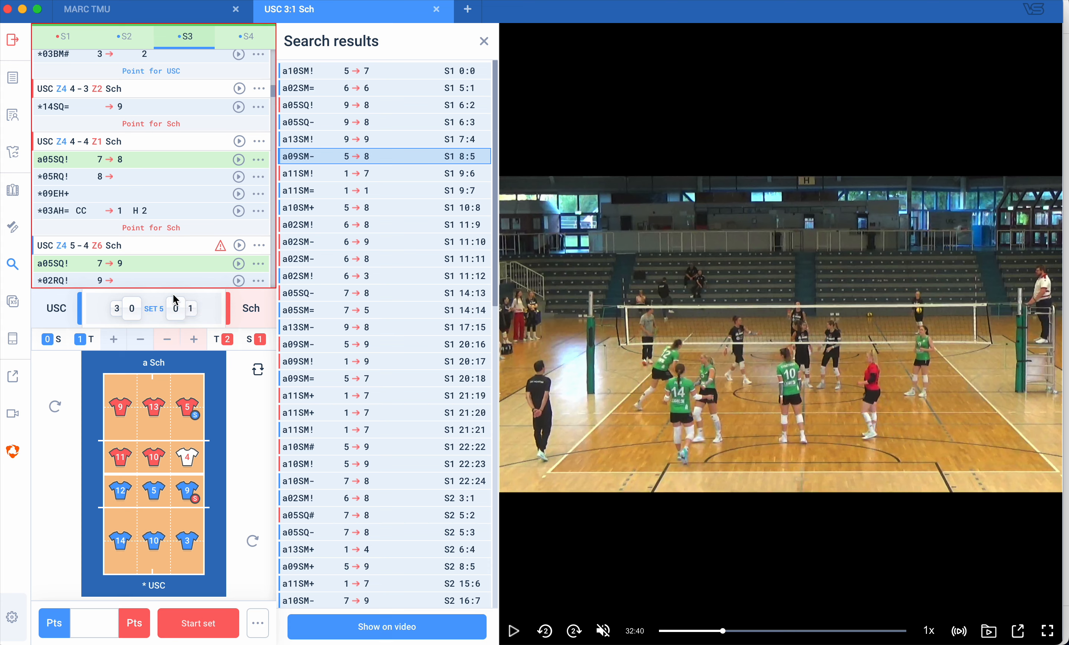
pyautogui.scroll(-5, 178, 196)
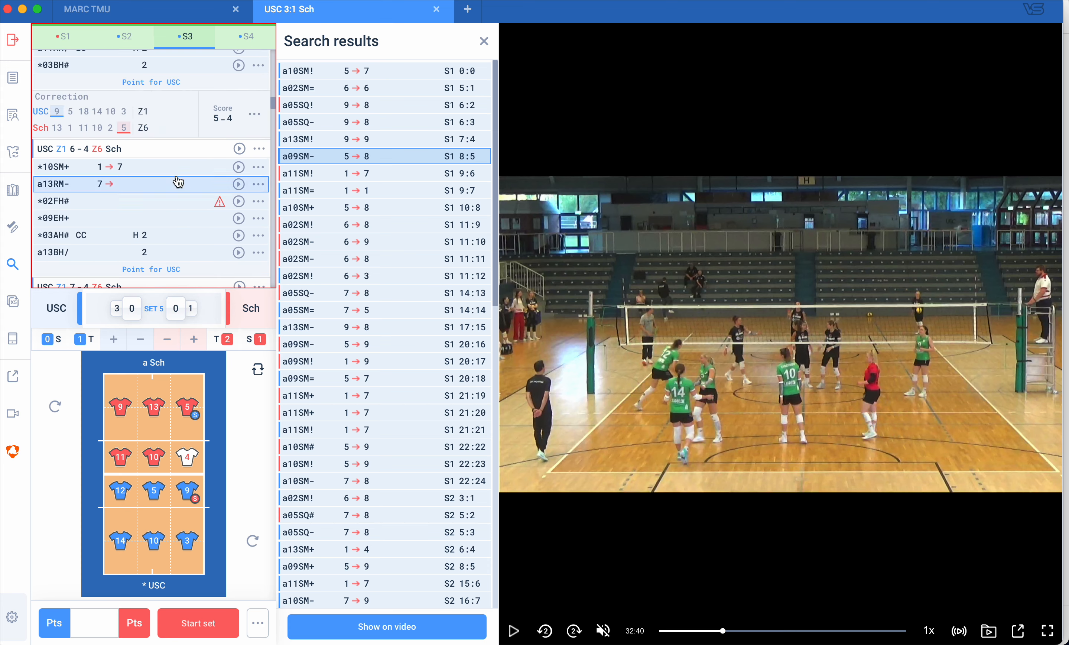
pyautogui.scroll(6, 148, 115)
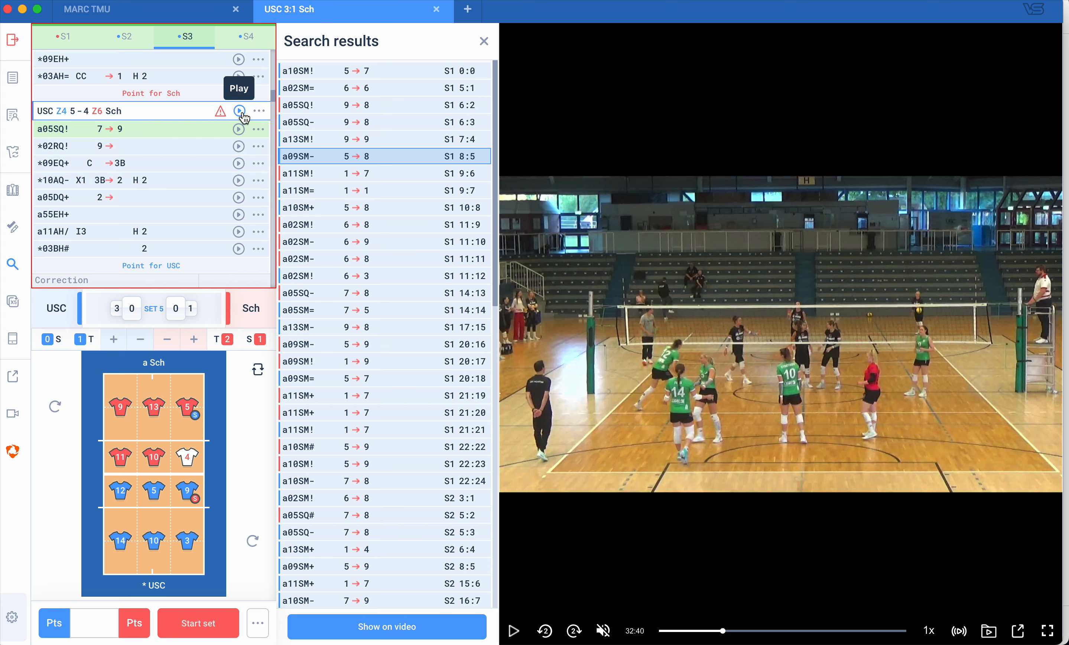
pyautogui.moveTo(219, 118)
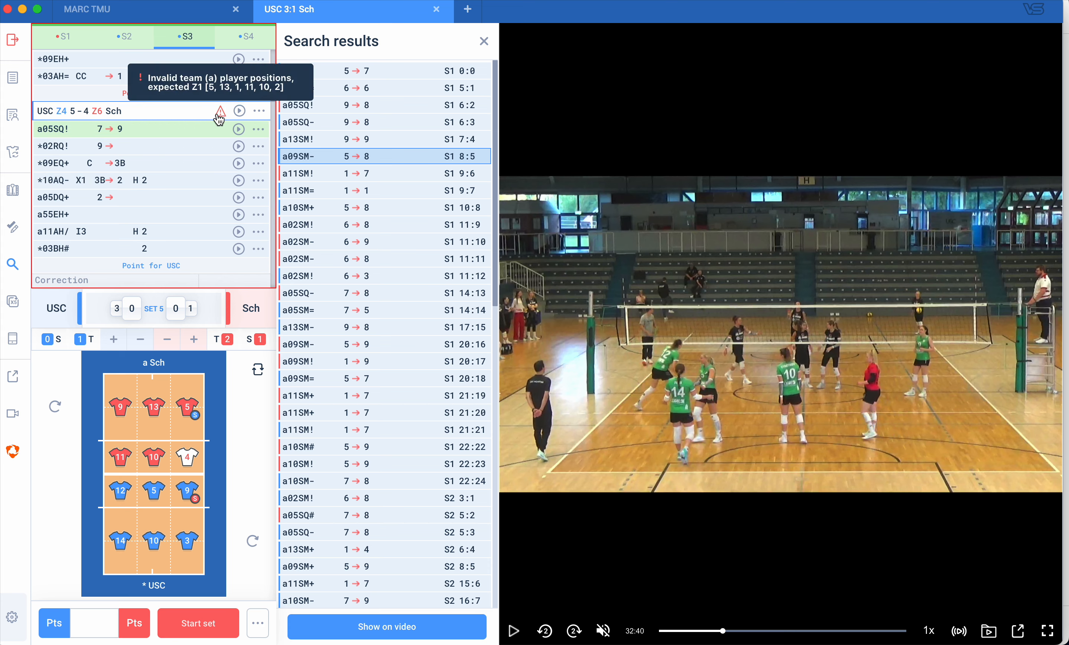
pyautogui.scroll(-4, 183, 204)
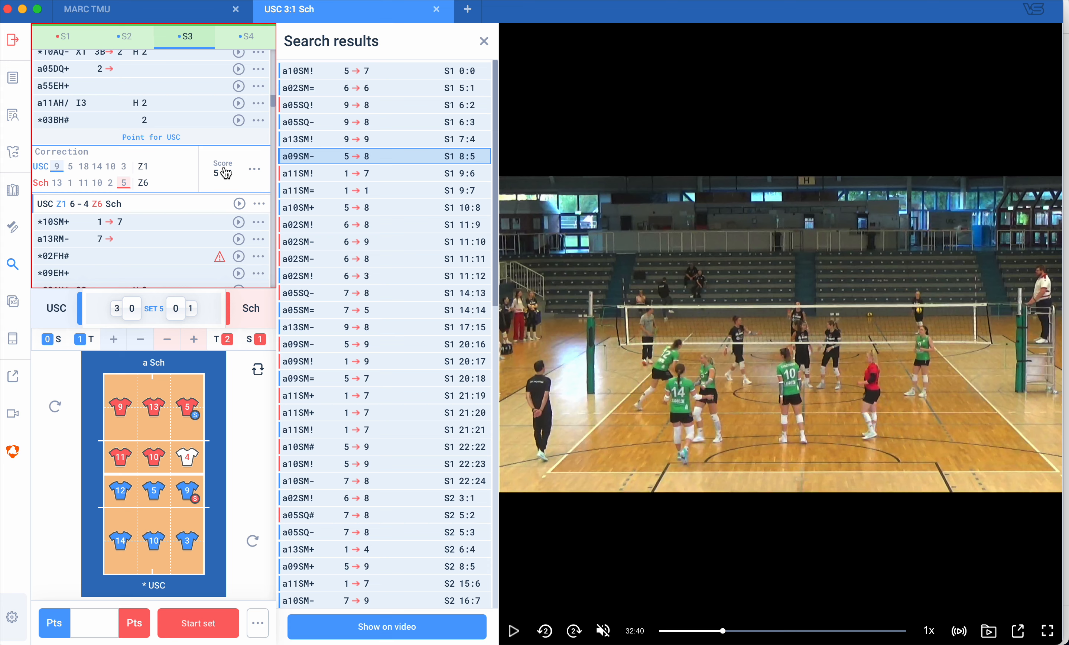
pyautogui.scroll(3, 198, 208)
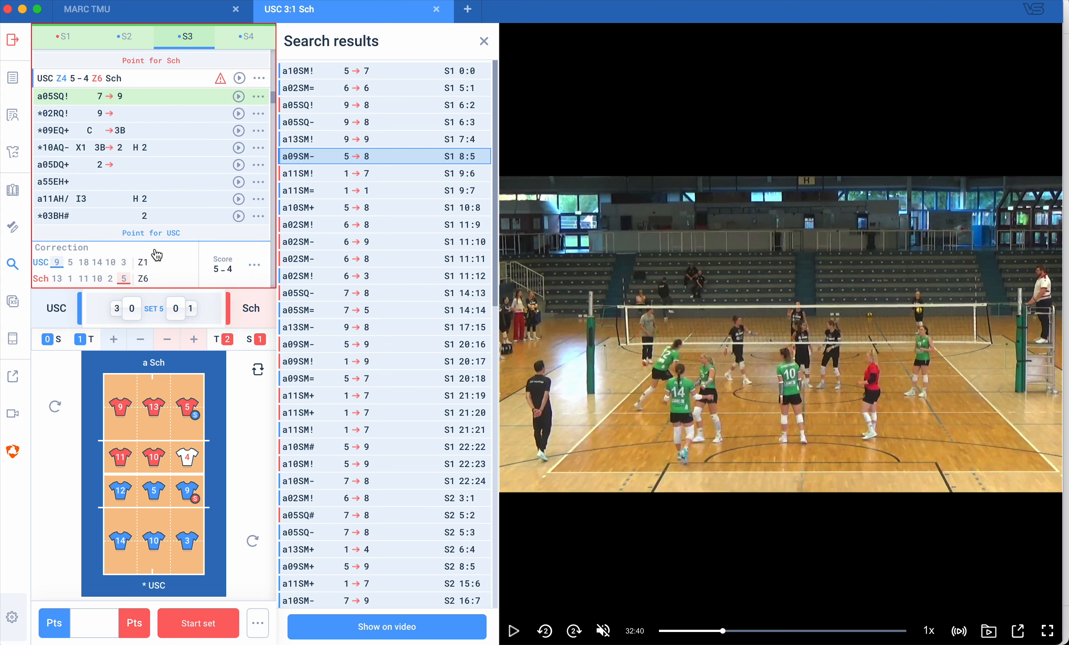
pyautogui.scroll(-4, 165, 243)
pyautogui.scroll(1, 166, 208)
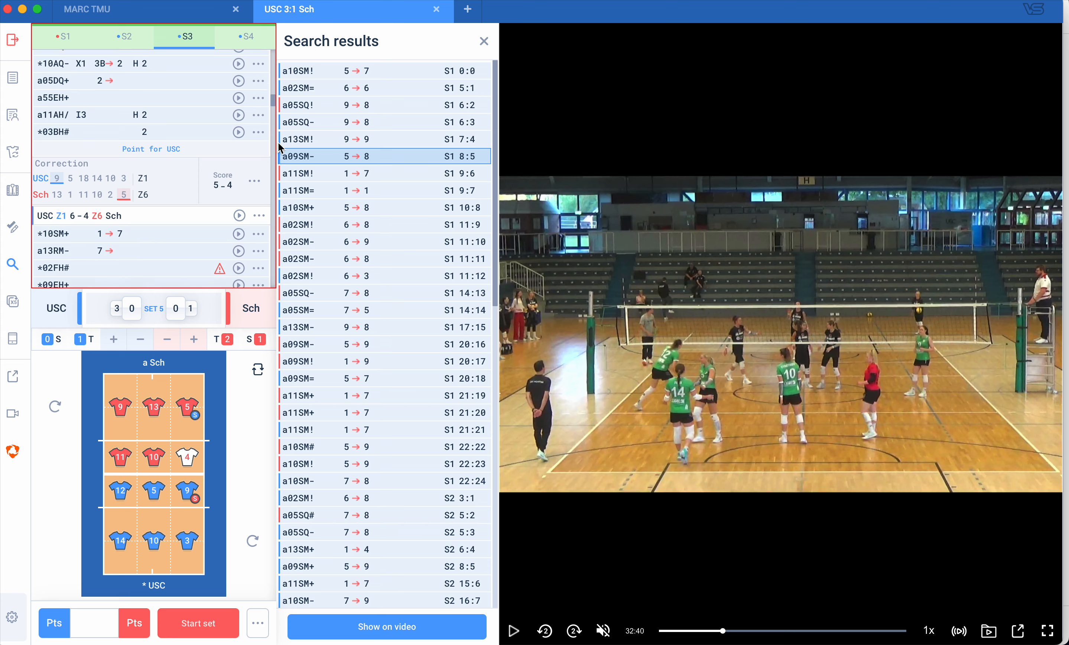
pyautogui.scroll(6, 164, 181)
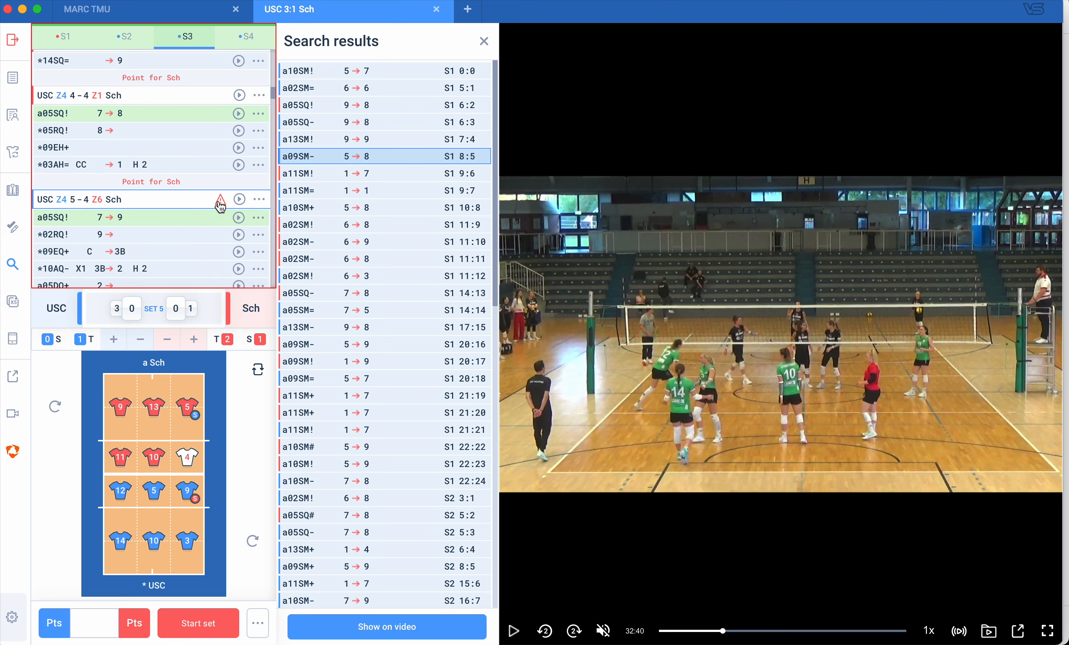
pyautogui.moveTo(220, 203)
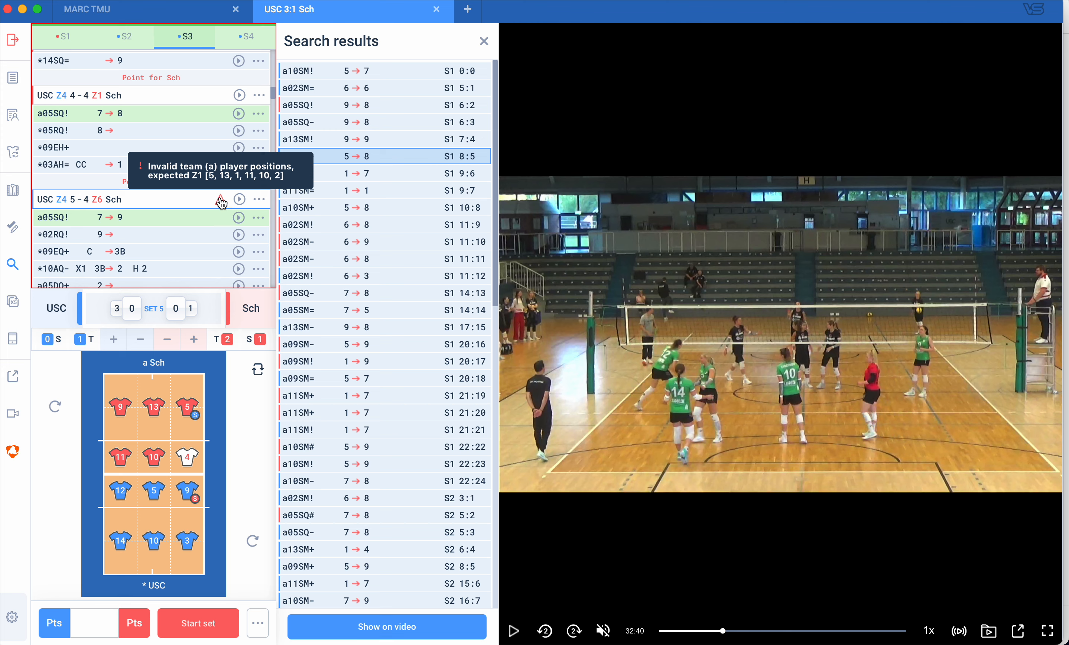
pyautogui.click(258, 200)
pyautogui.click(157, 212)
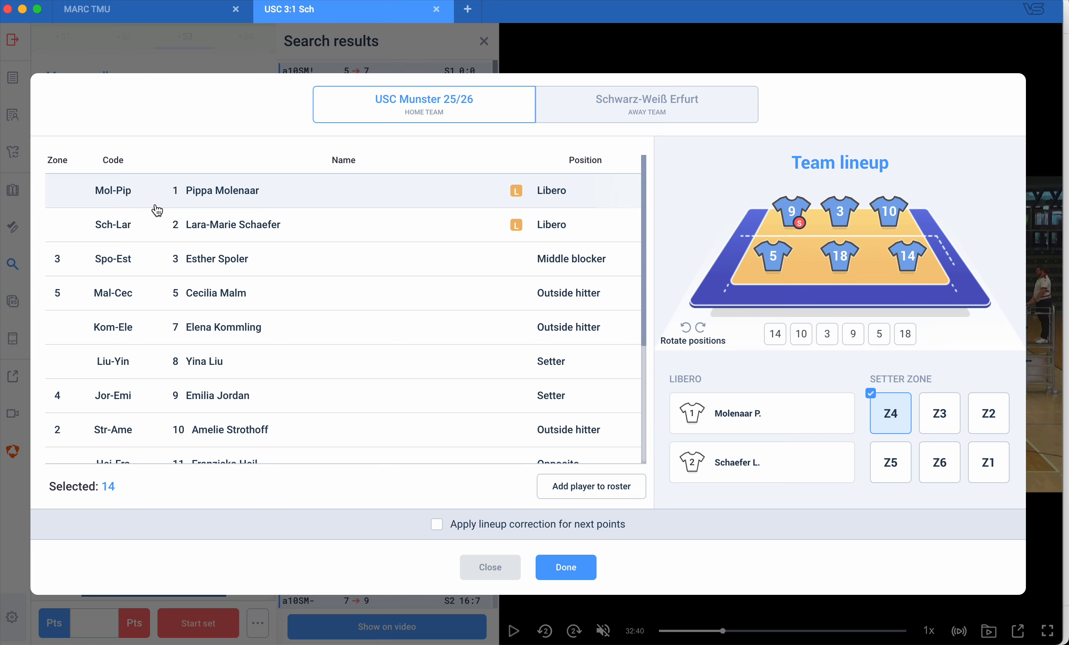
pyautogui.click(631, 106)
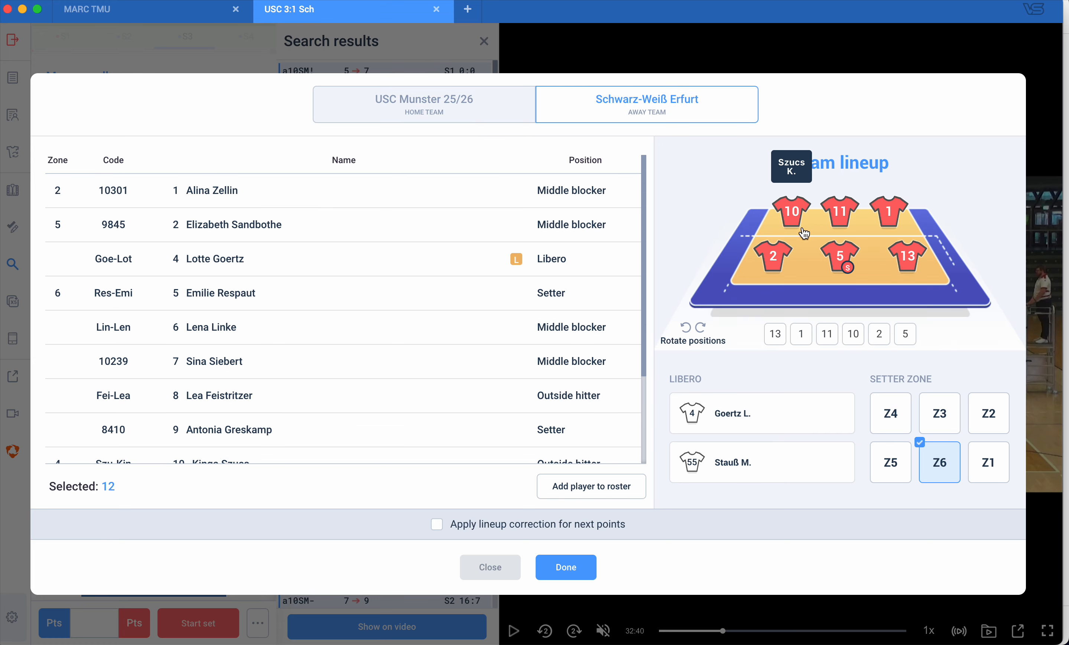
pyautogui.click(708, 325)
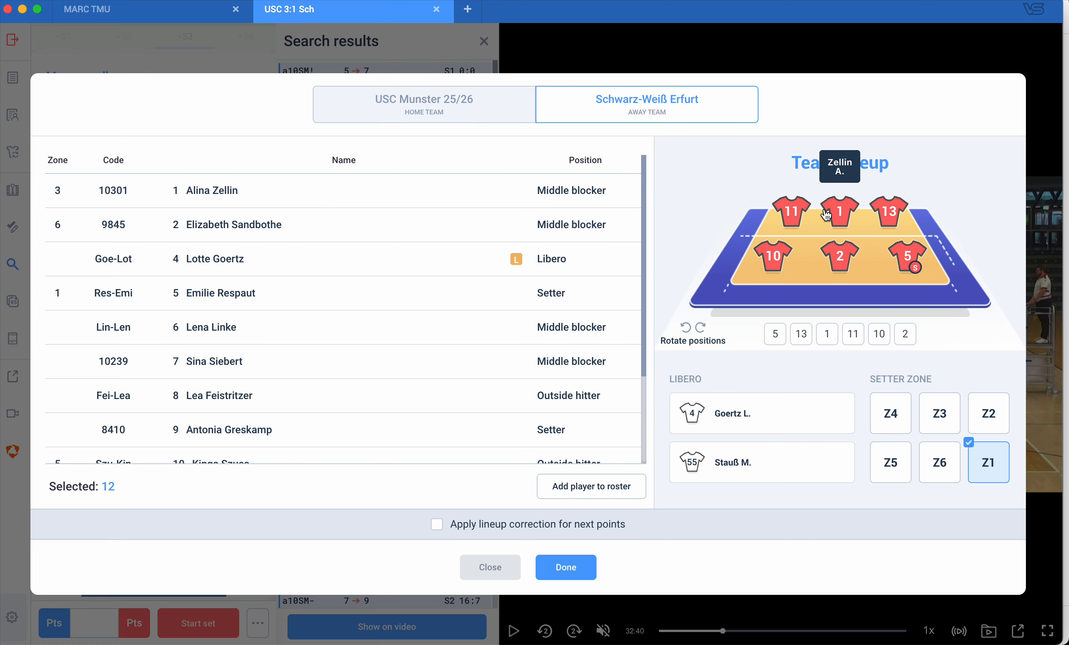
pyautogui.click(473, 530)
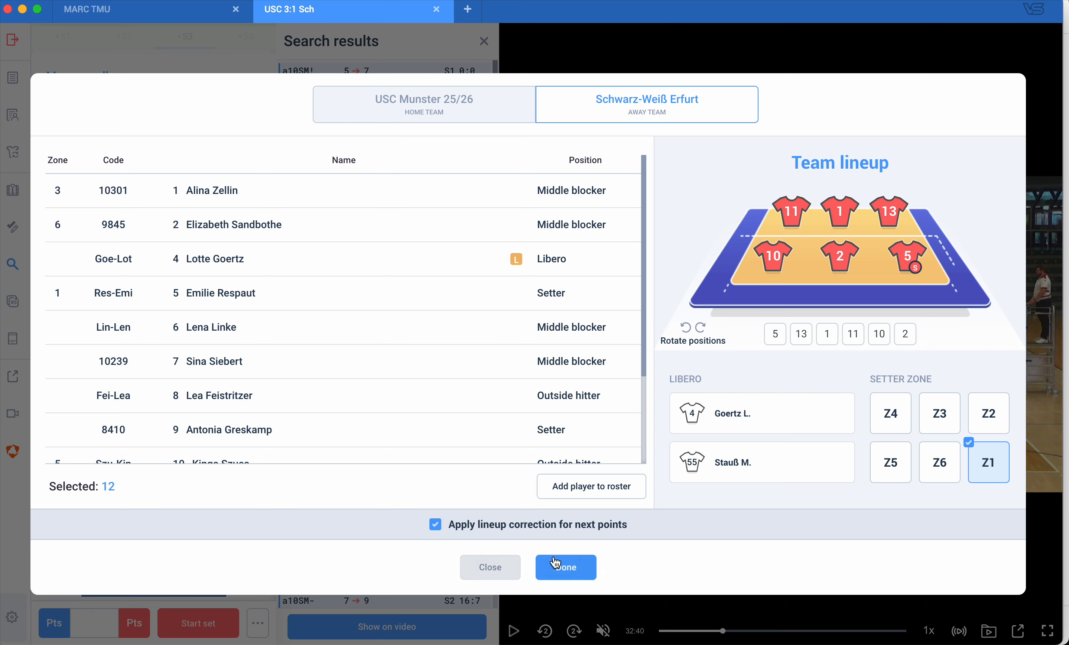
pyautogui.click(489, 565)
pyautogui.click(262, 113)
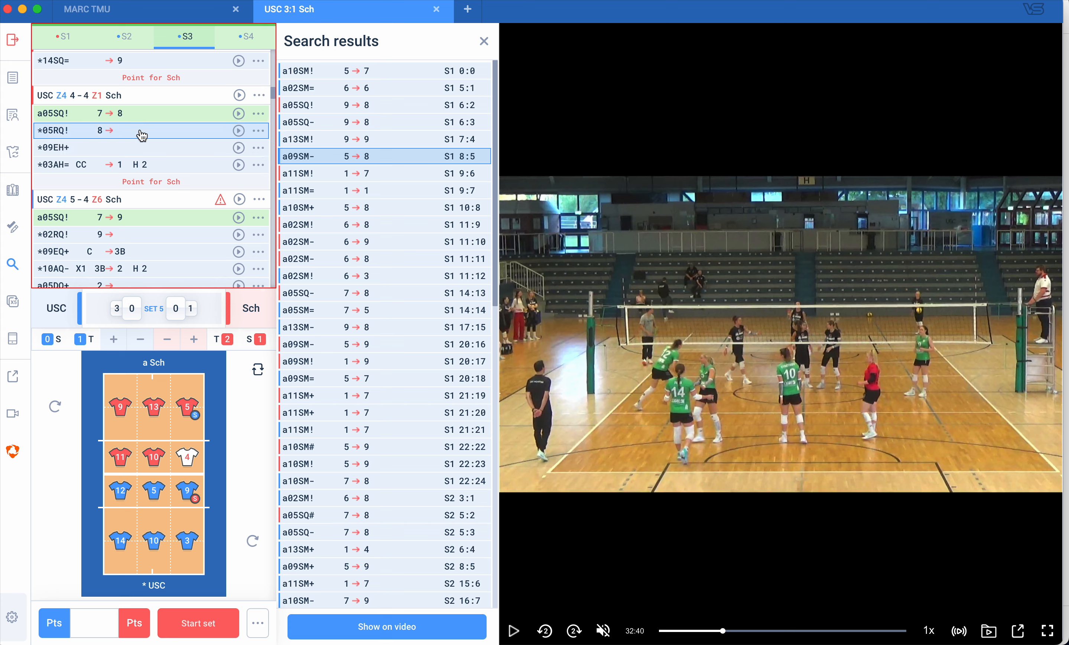
# - Rotate the away team's lineup in set 3's 5-4 rally to setter zone Z1, applying the correction to the next points
pyautogui.scroll(3, 144, 128)
pyautogui.scroll(-4, 140, 124)
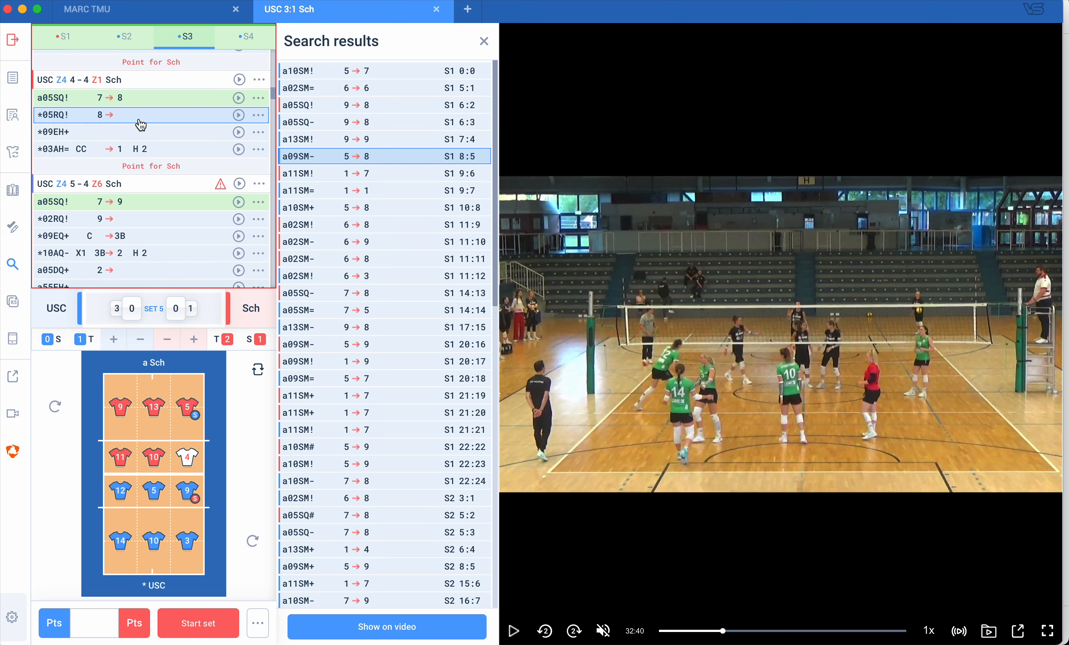
pyautogui.scroll(1, 140, 125)
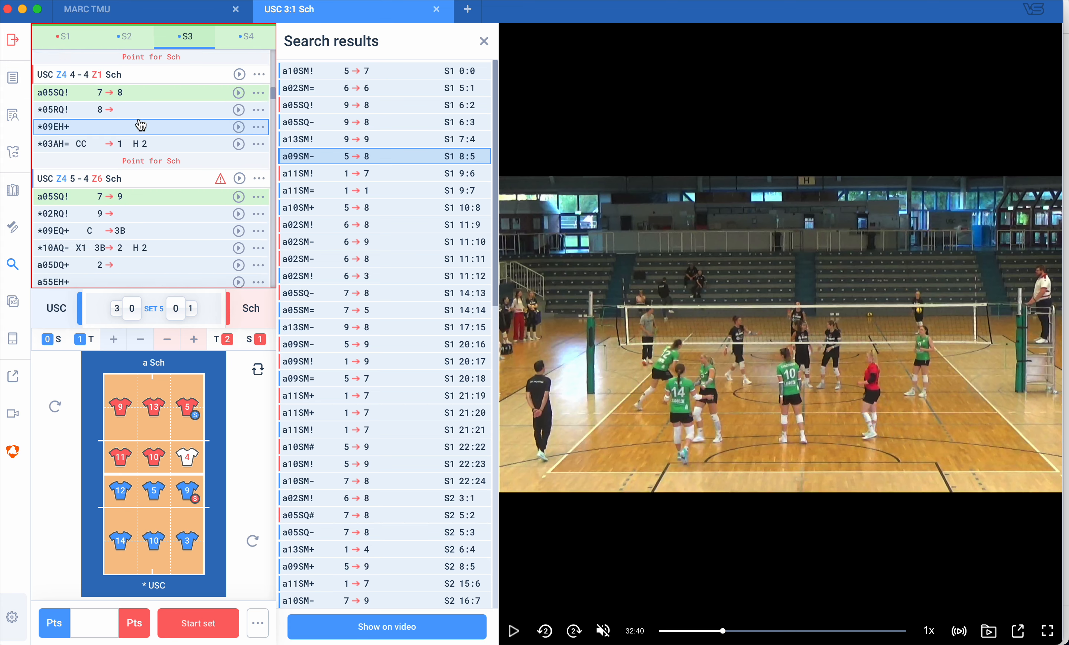
pyautogui.scroll(1, 141, 126)
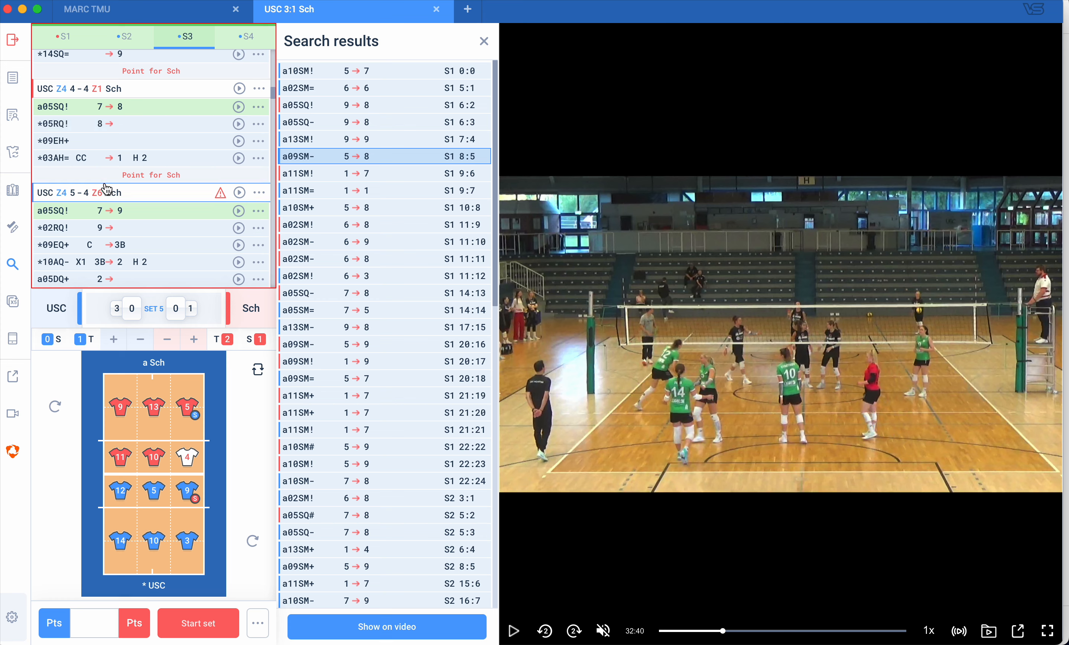
pyautogui.click(259, 193)
pyautogui.click(168, 198)
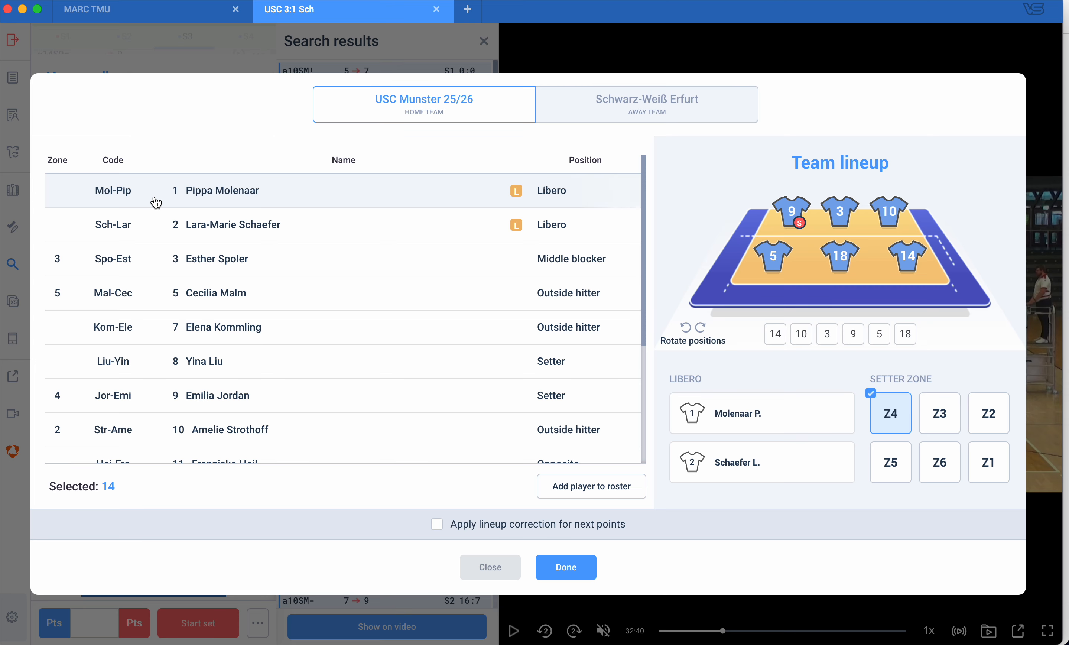
pyautogui.click(650, 104)
pyautogui.click(685, 328)
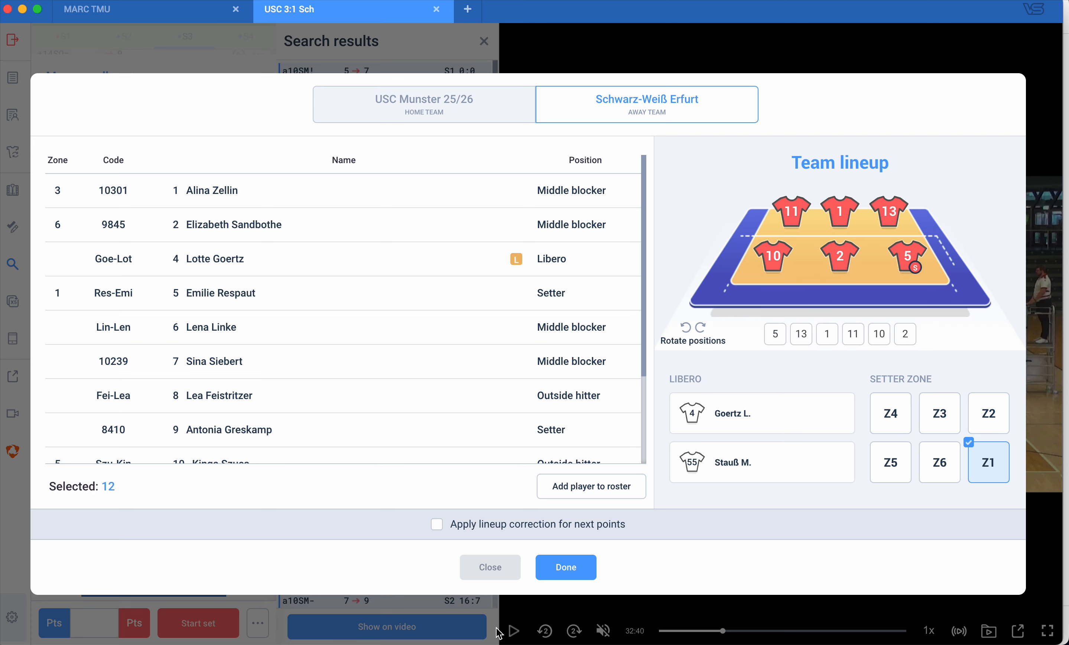
pyautogui.click(500, 524)
pyautogui.click(566, 567)
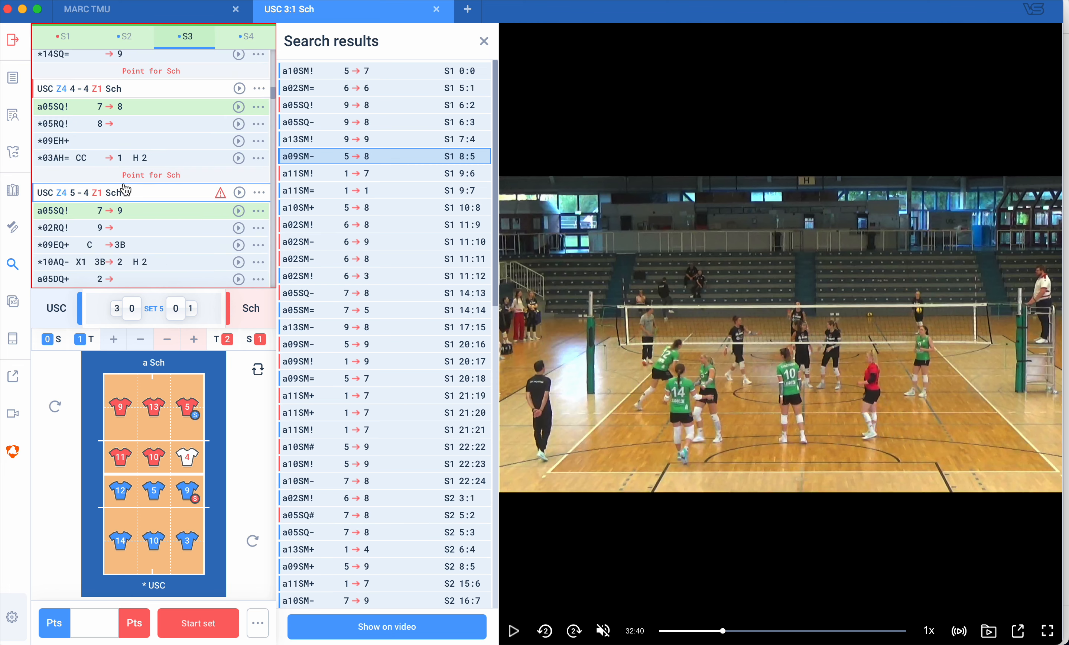
# - Delete the lineup correction entry between set 3's 5-4 and 6-4 rallies
pyautogui.scroll(-3, 149, 194)
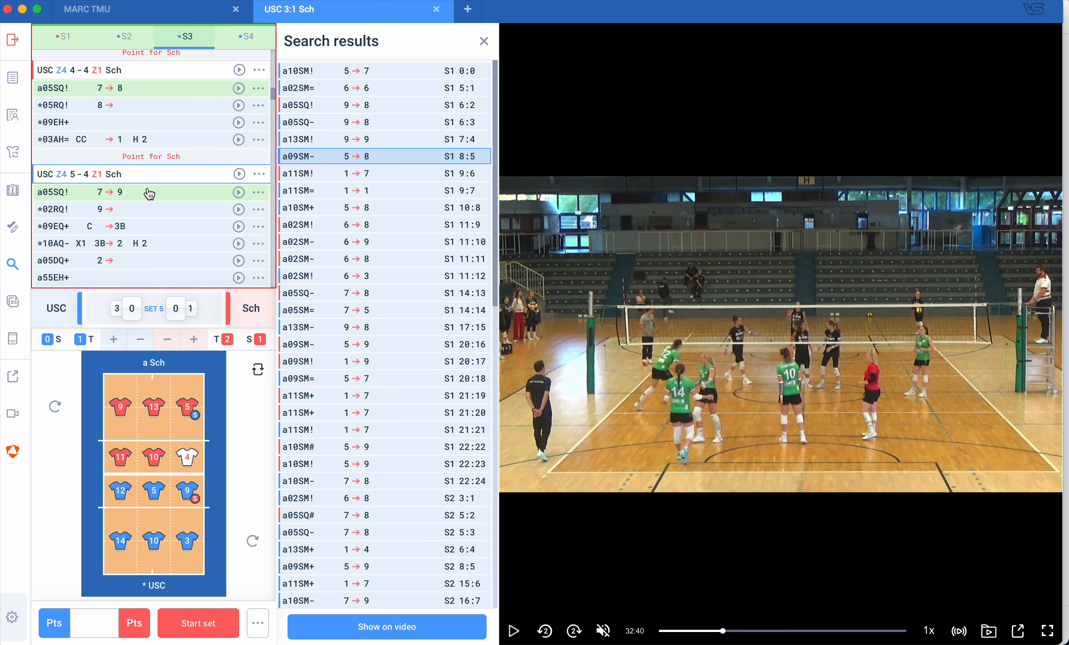
pyautogui.scroll(-2, 146, 265)
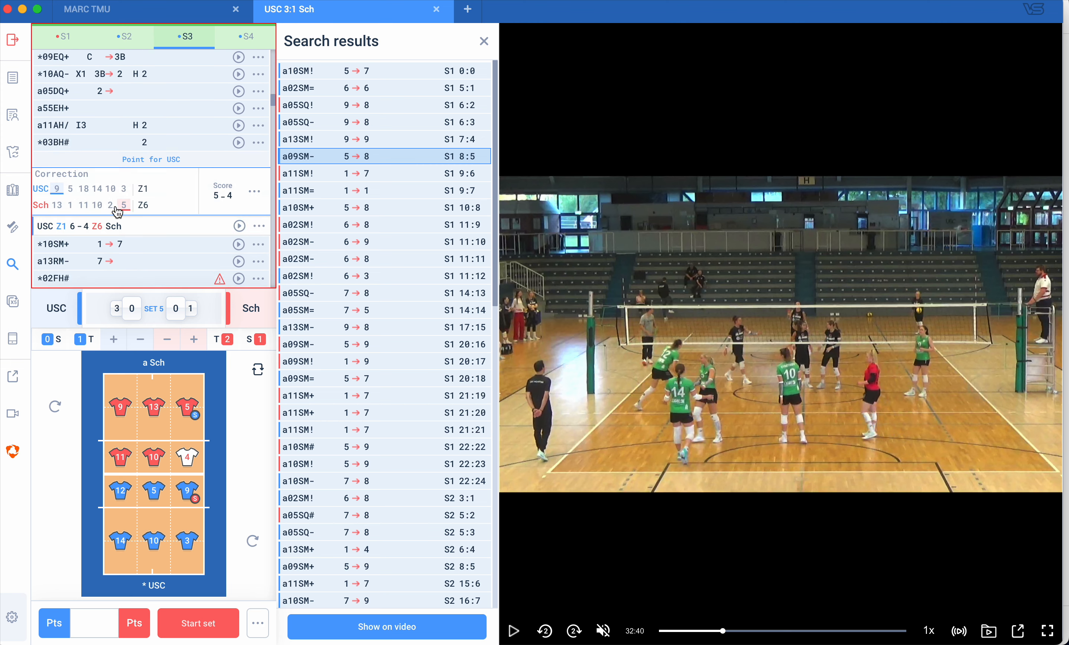
pyautogui.scroll(2, 143, 204)
pyautogui.scroll(-3, 144, 204)
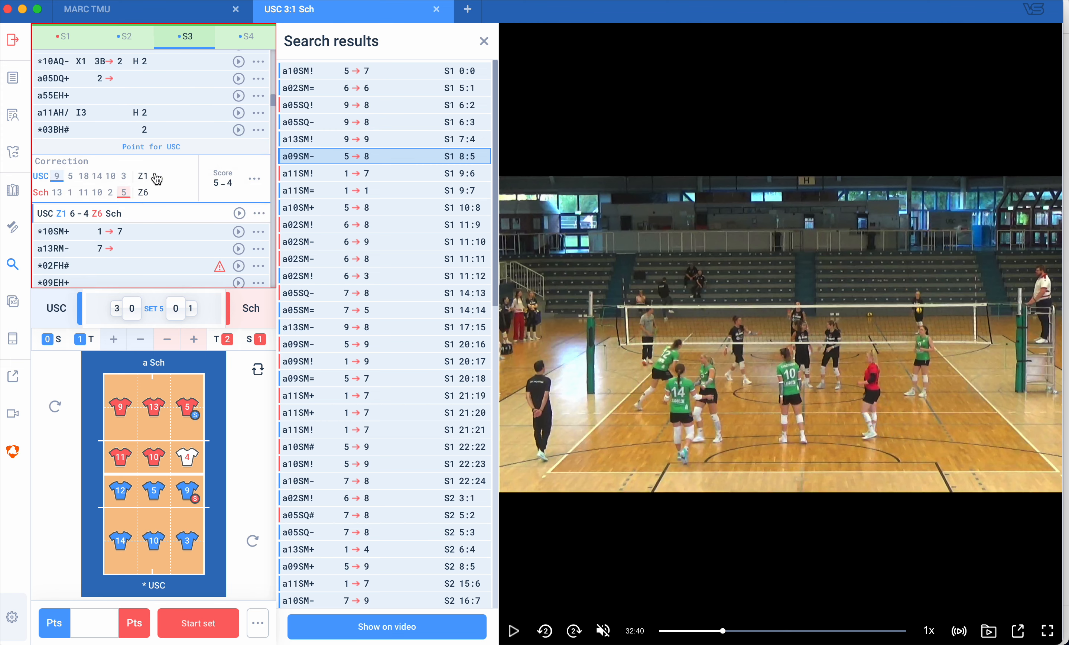
pyautogui.click(254, 179)
pyautogui.click(147, 230)
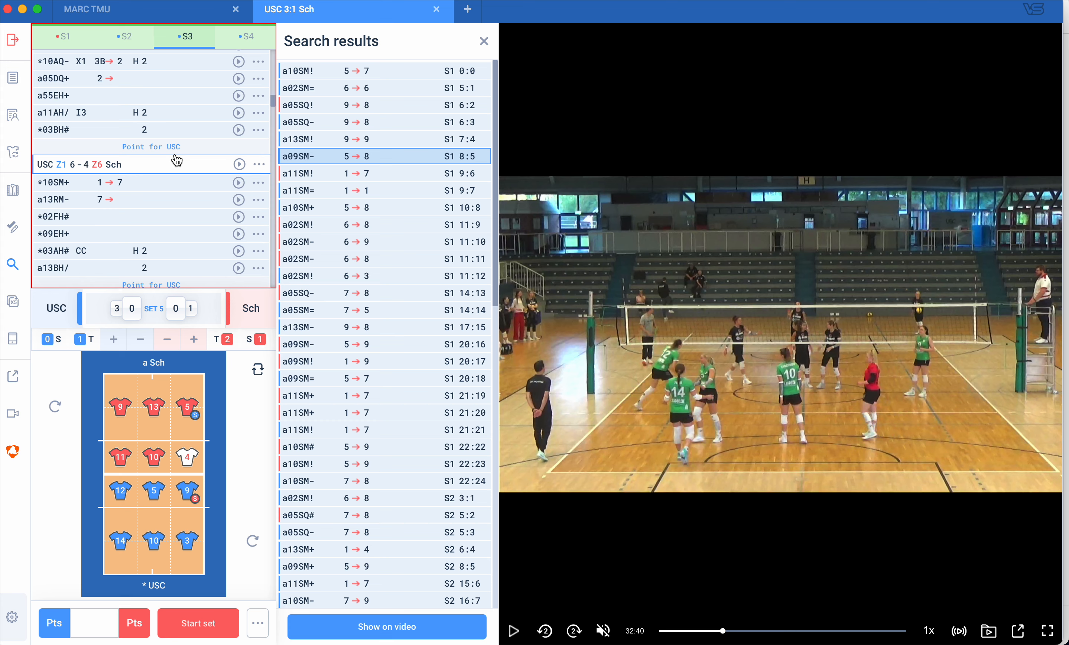
# - Check the 6-4 rally's position warning and rotate its away lineup to setter zone Z1, applying the correction to the next points
pyautogui.moveTo(220, 172)
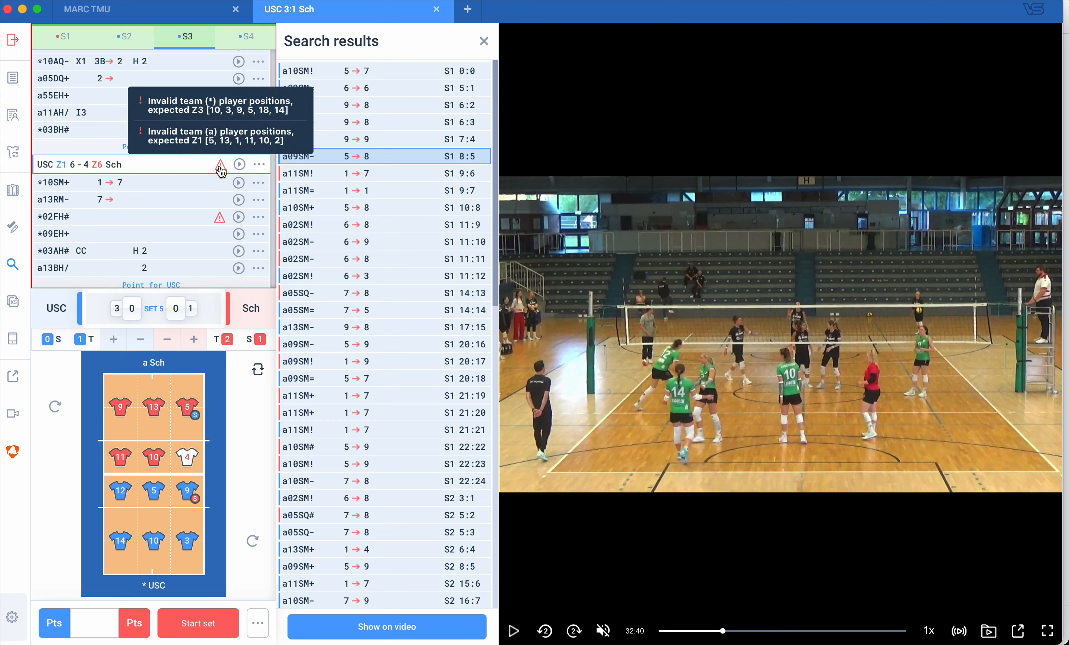
pyautogui.scroll(3, 220, 172)
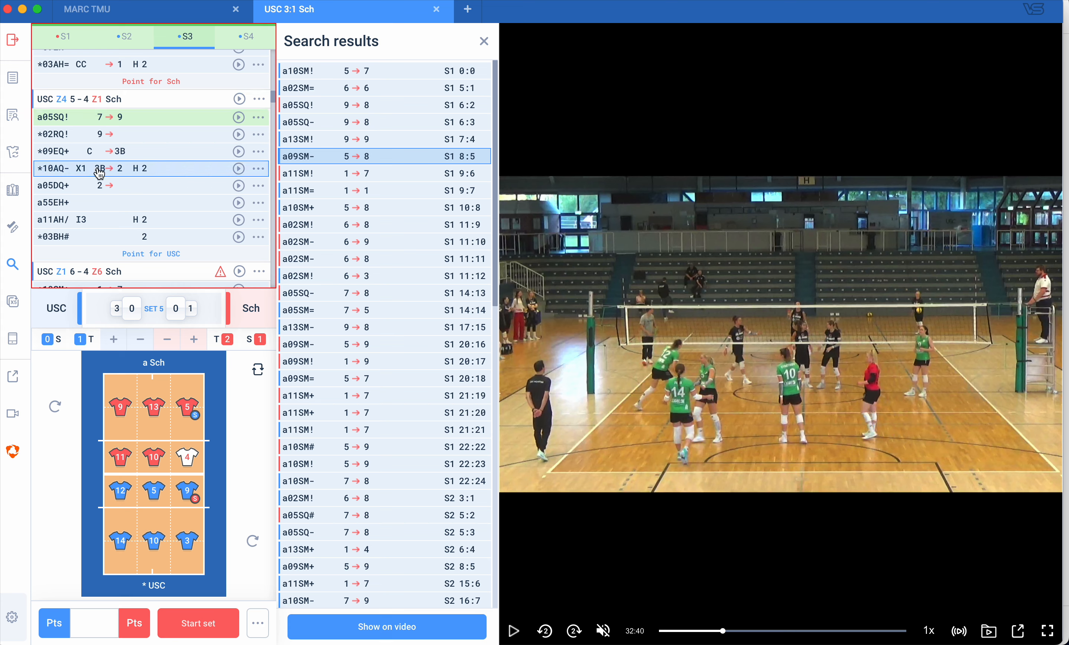
pyautogui.scroll(-2, 160, 183)
pyautogui.scroll(-1, 161, 184)
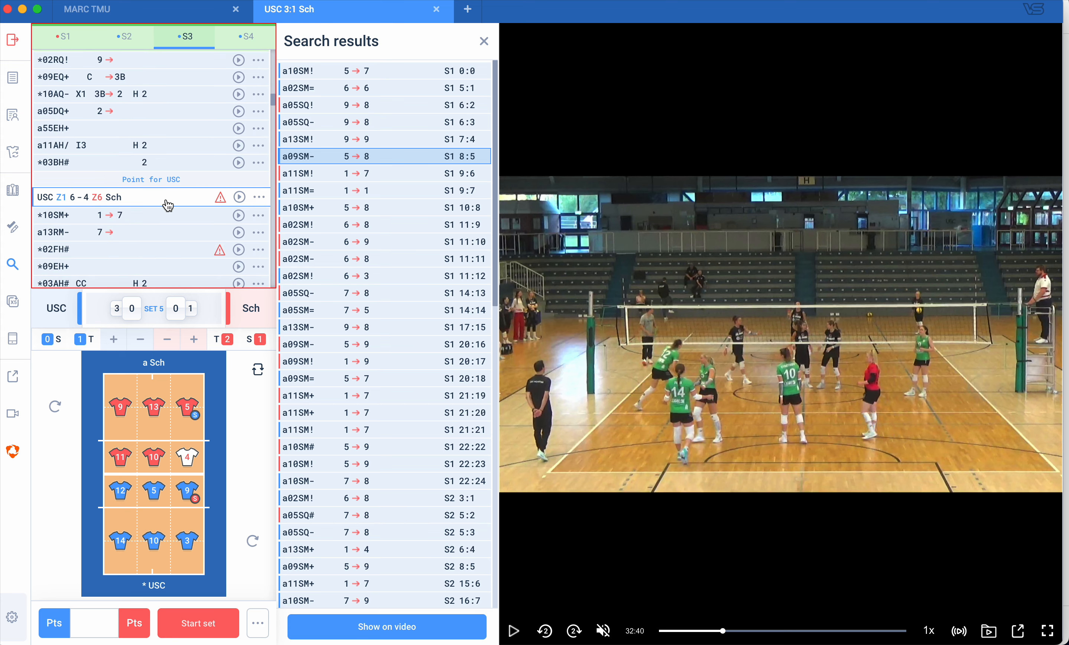
pyautogui.click(259, 197)
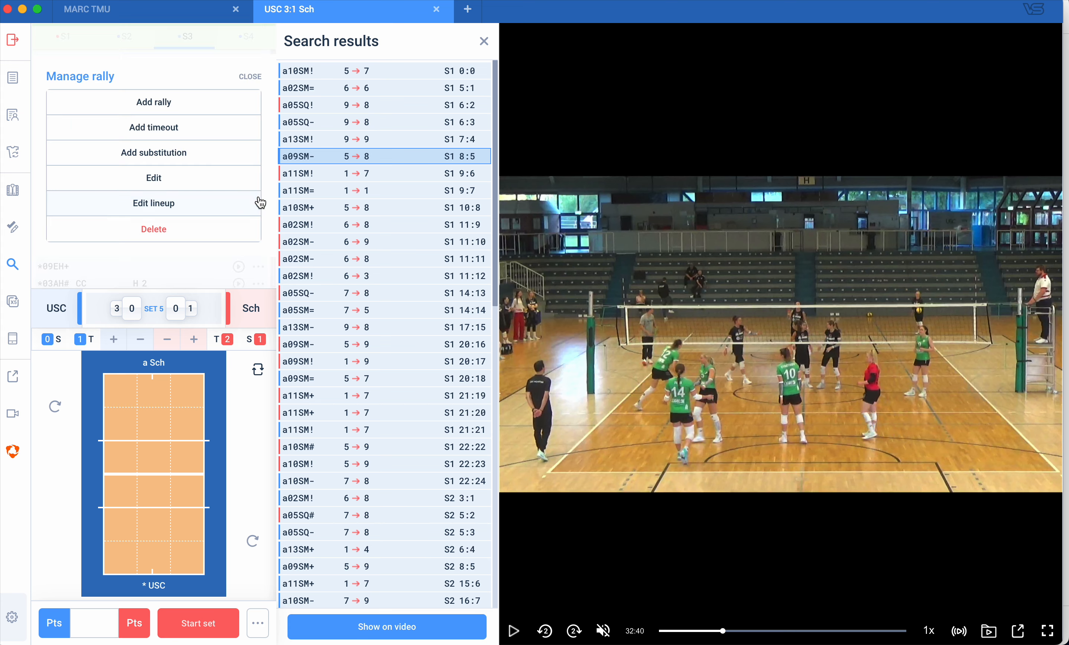
pyautogui.click(146, 205)
pyautogui.click(594, 117)
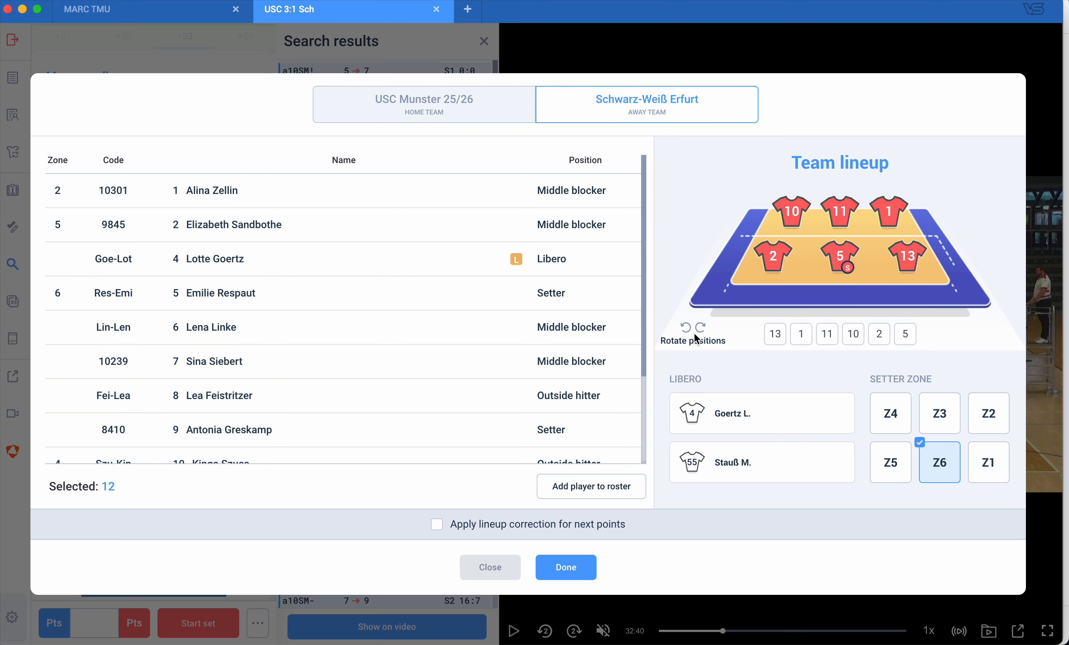
pyautogui.click(686, 327)
pyautogui.click(481, 527)
pyautogui.click(568, 573)
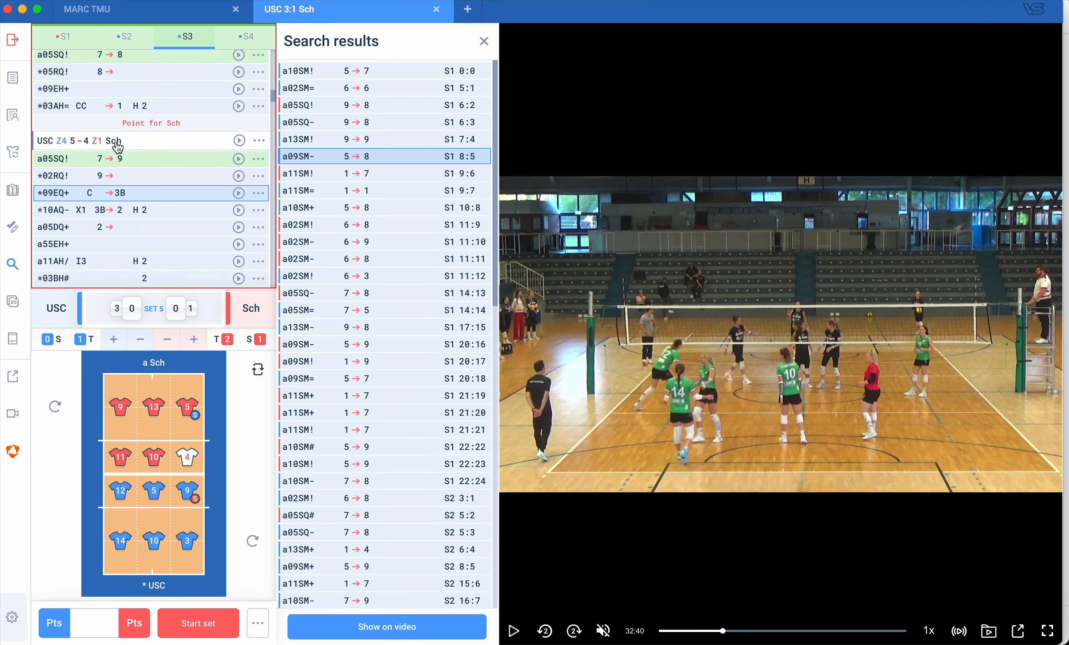
# - Rotate the home team's lineup in set 3's 6-4 rally to setter zone Z3, applying the correction to the next points
pyautogui.click(64, 187)
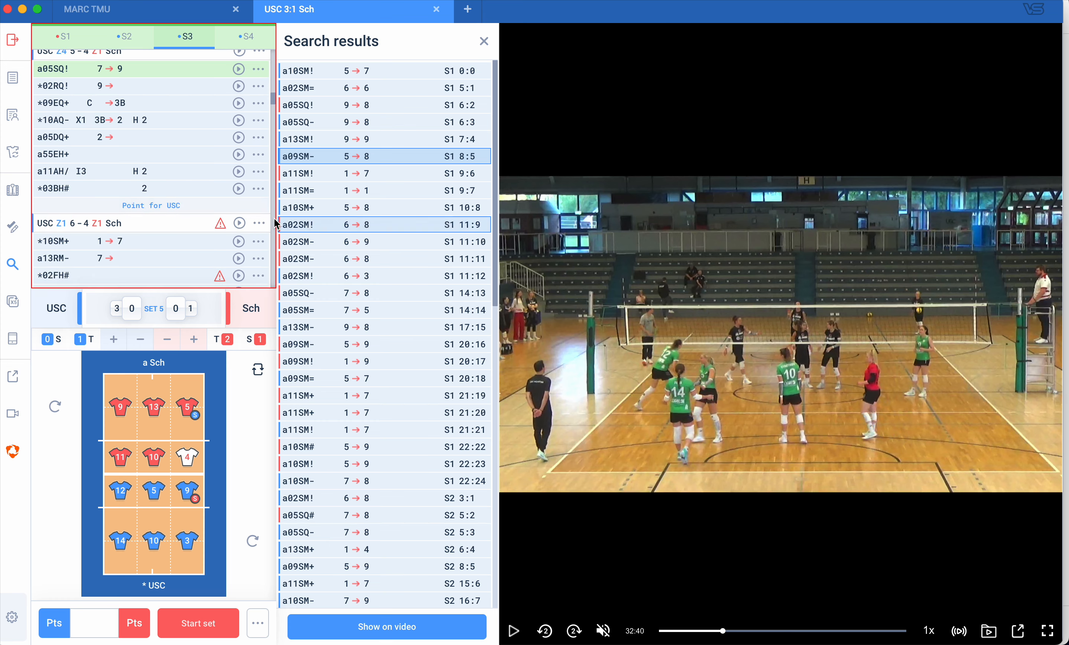
pyautogui.click(259, 222)
pyautogui.click(139, 202)
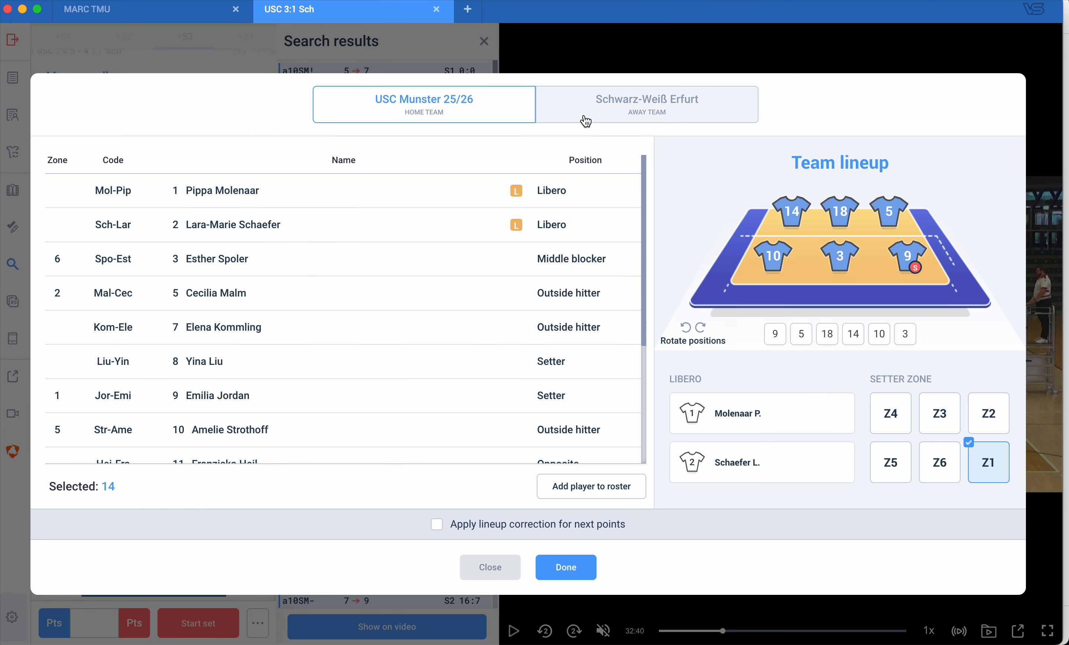
pyautogui.click(686, 328)
pyautogui.click(686, 328)
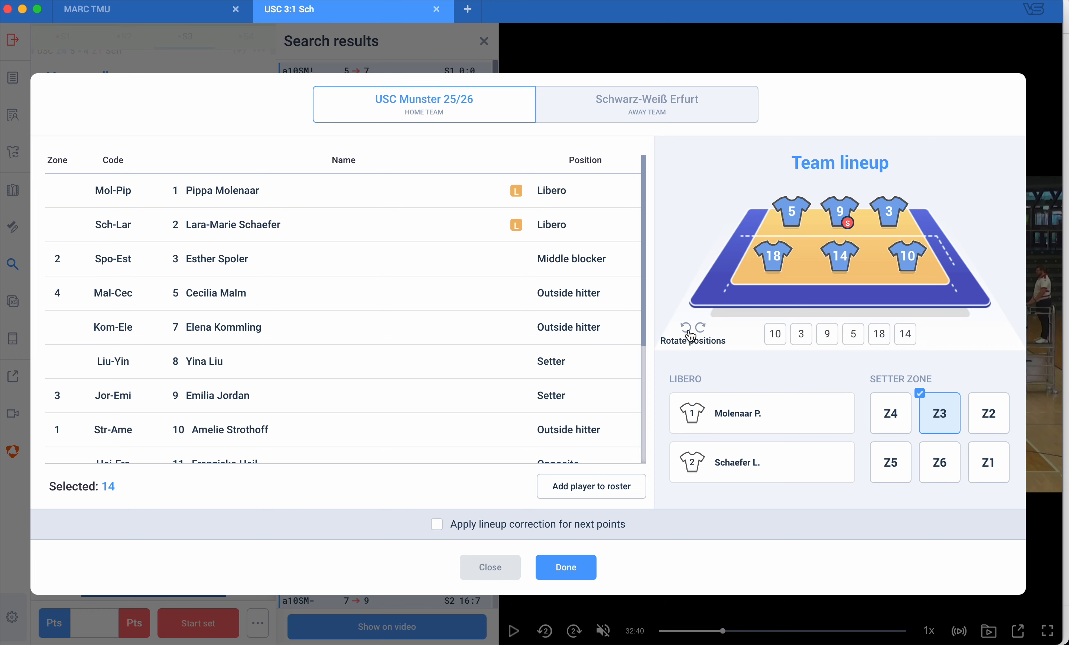
pyautogui.click(564, 529)
pyautogui.click(560, 566)
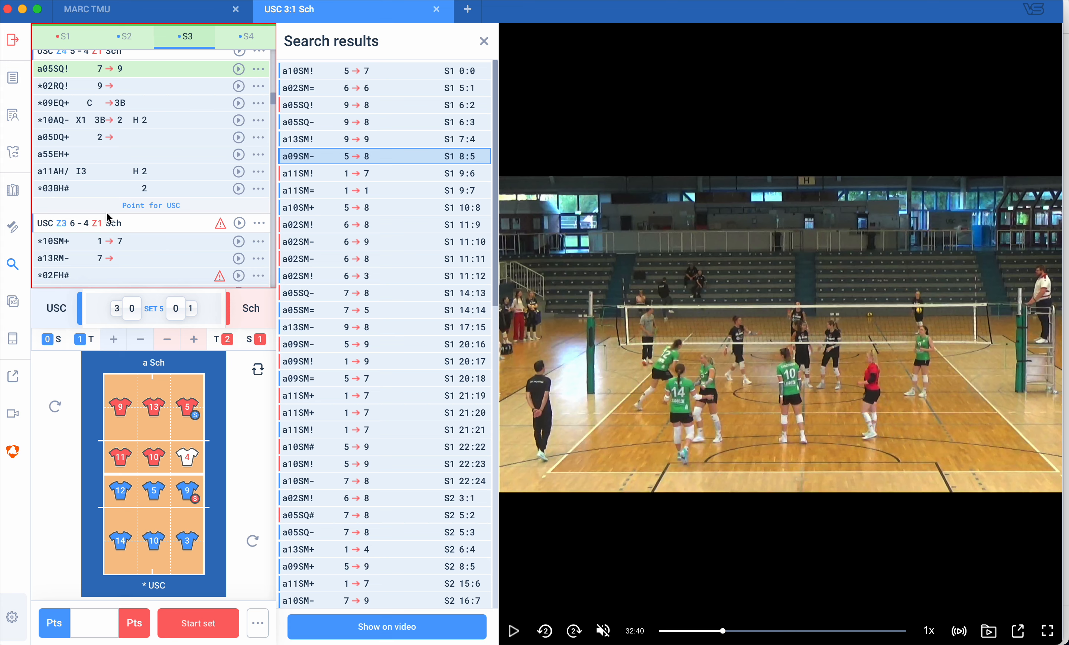
# - Review the setter zones and warnings in set 3 from the 5-4 rally through the 10-8 rally
pyautogui.scroll(3, 112, 148)
pyautogui.scroll(-4, 114, 149)
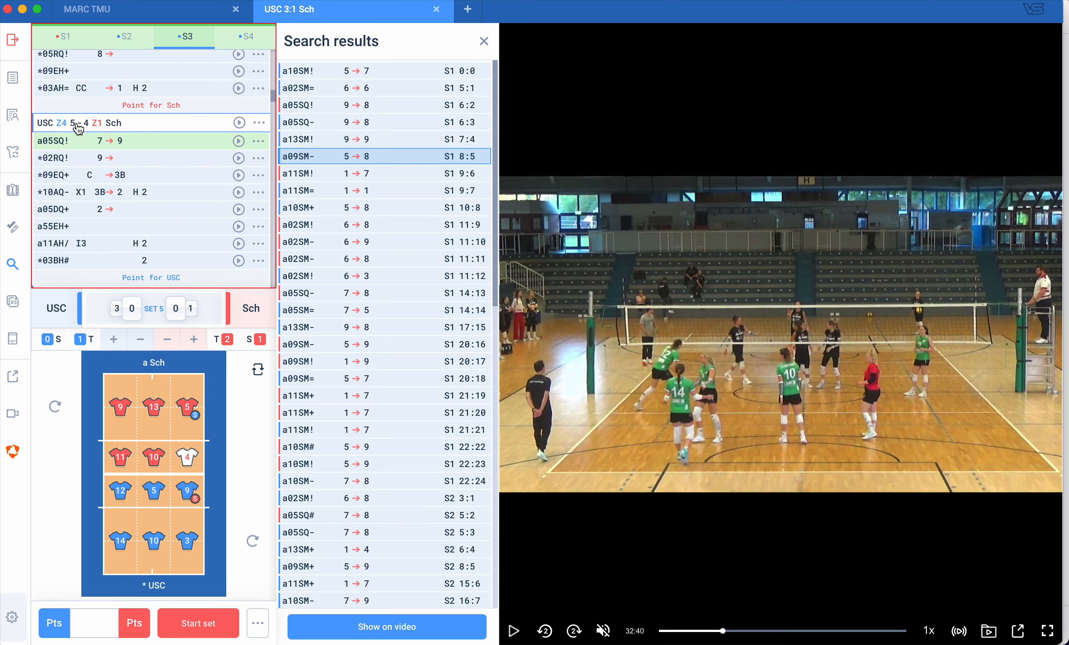
pyautogui.scroll(-8, 226, 238)
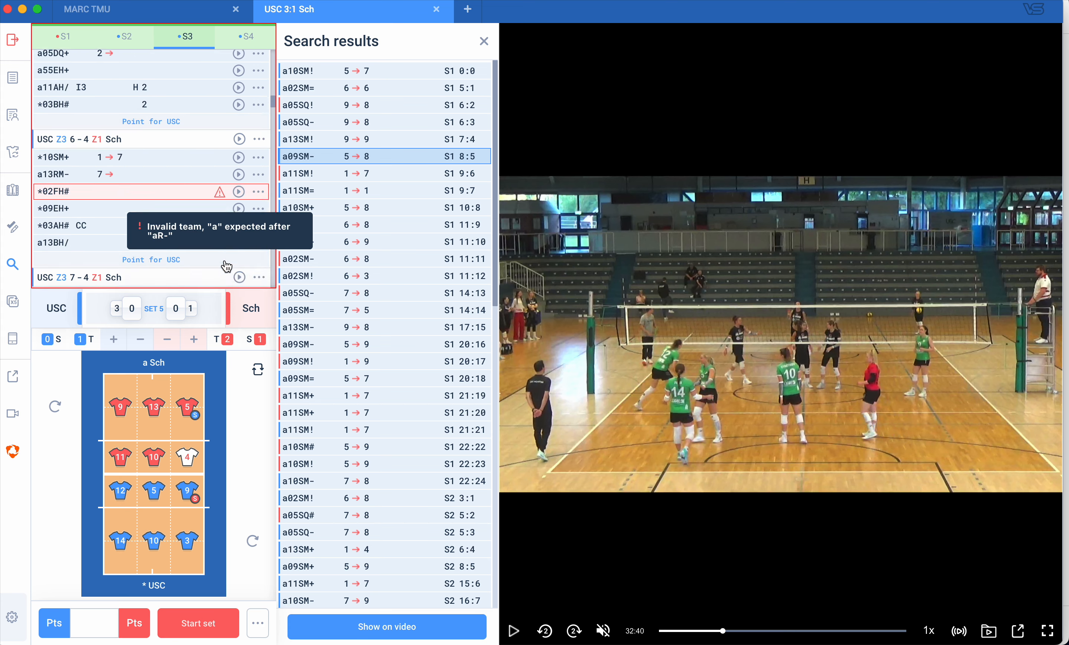
pyautogui.scroll(-10, 211, 214)
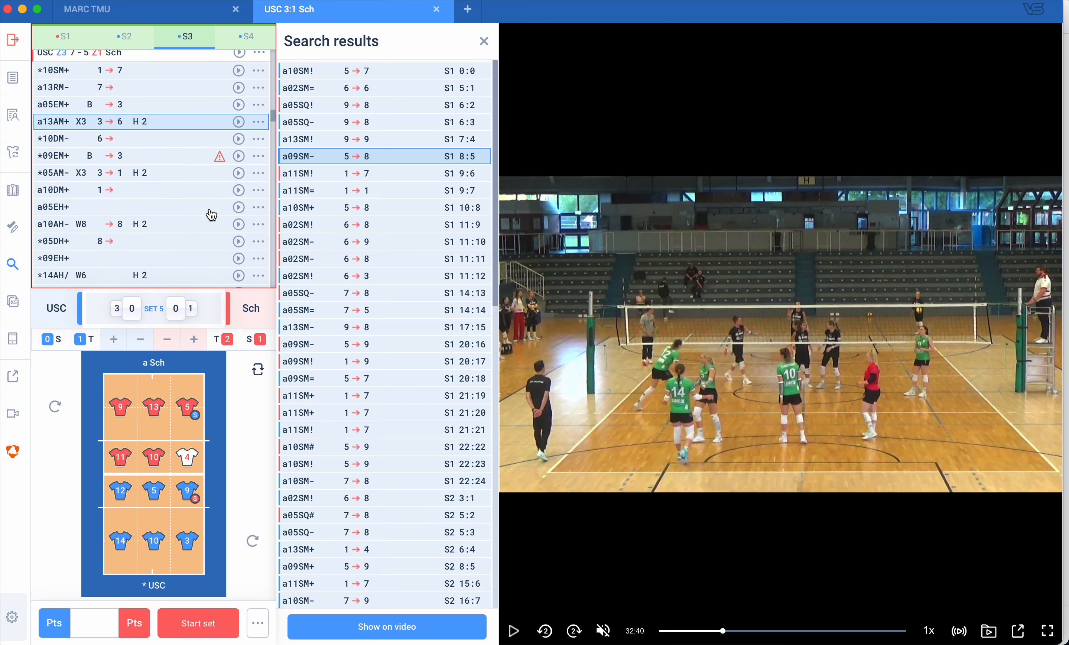
pyautogui.scroll(-10, 212, 215)
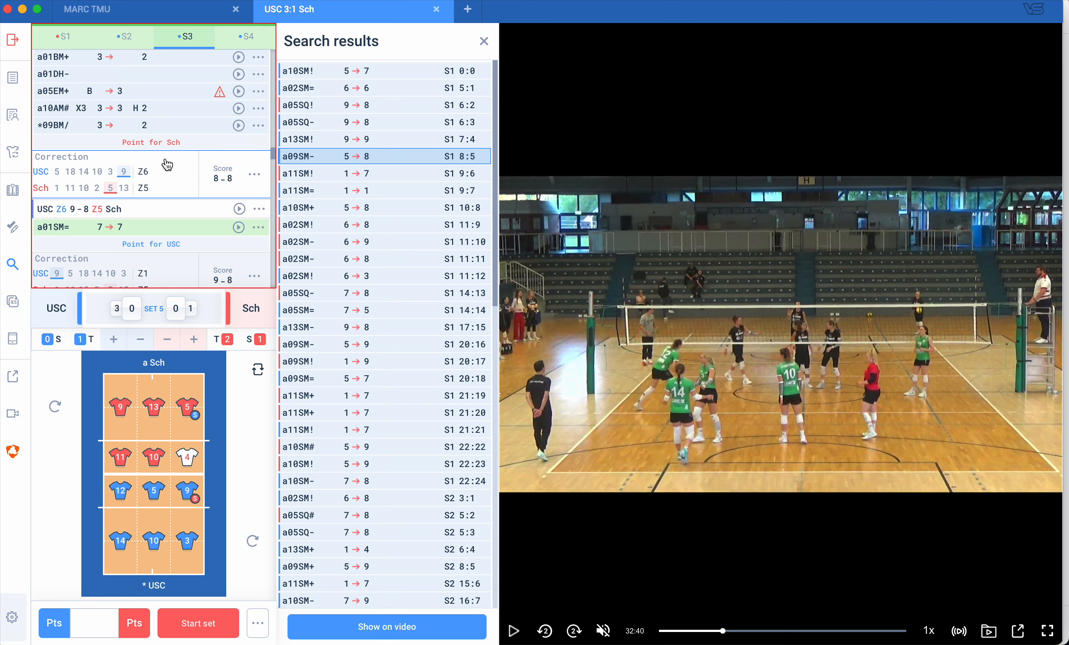
pyautogui.scroll(-2, 195, 165)
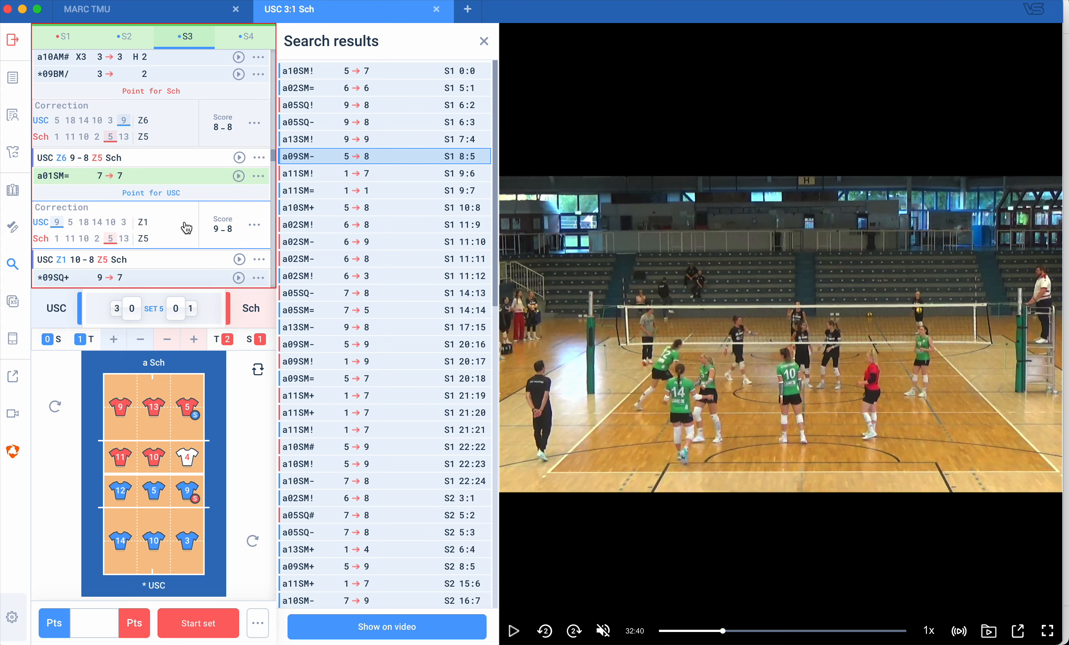
pyautogui.scroll(6, 166, 142)
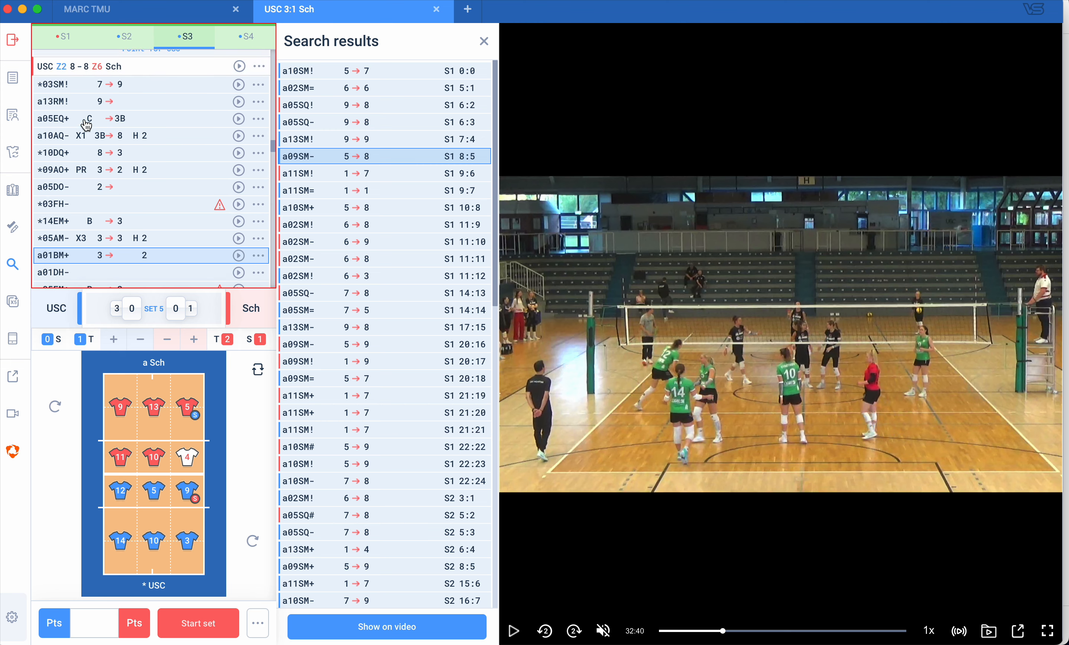
# - Examine set 3's 8-8 rally and compare its rotations with the lineup corrections recorded before the 9-8 and 10-8 rallies
pyautogui.click(65, 89)
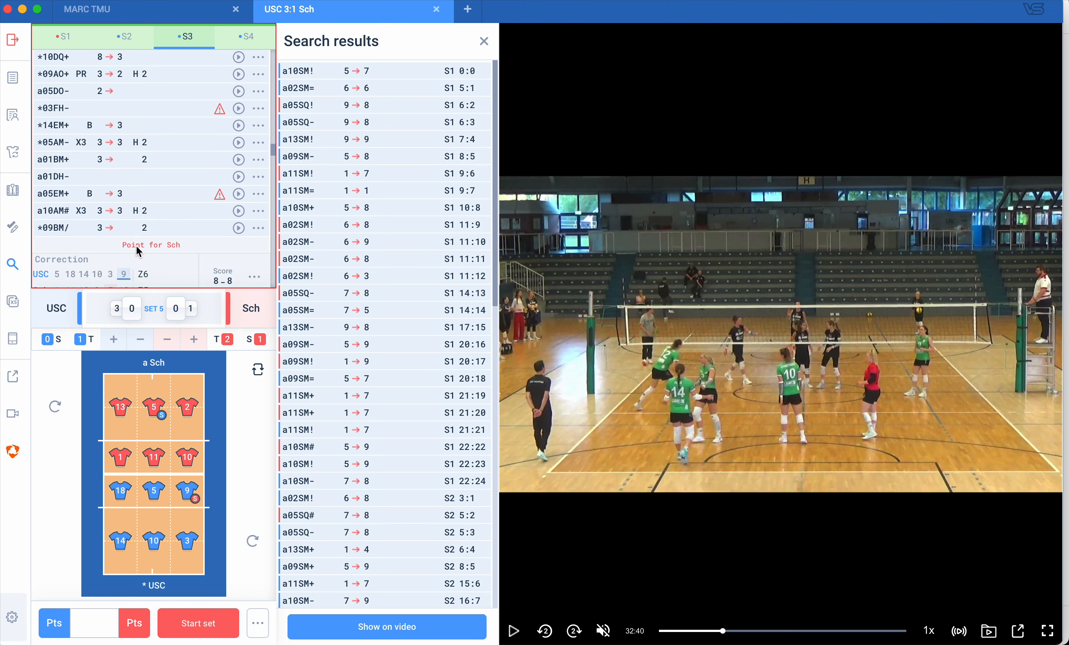
pyautogui.scroll(1, 131, 225)
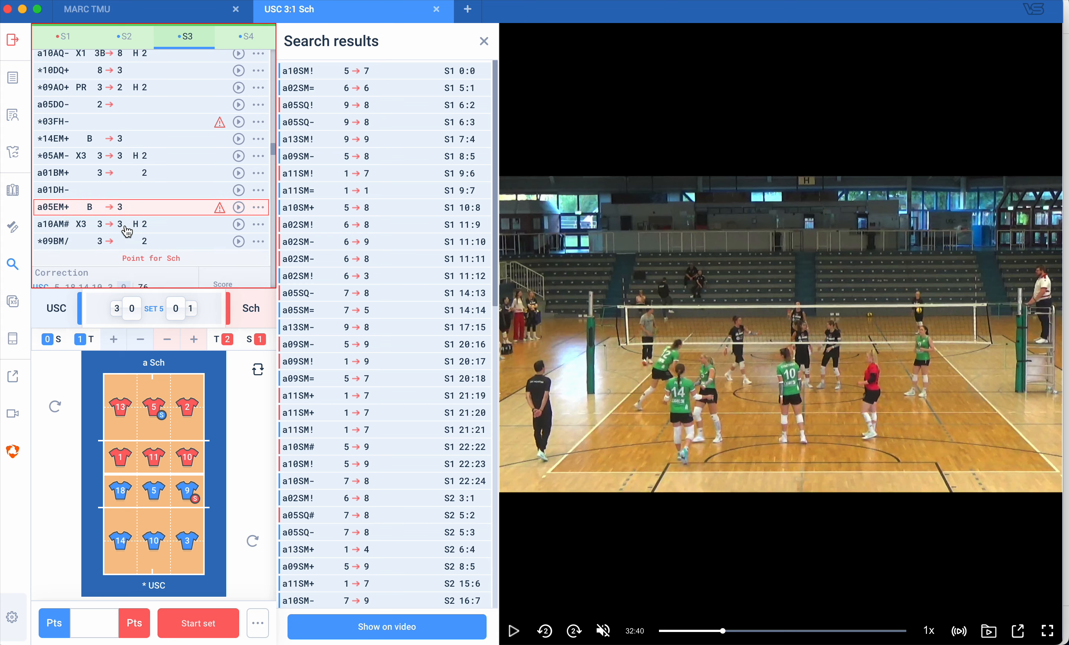
pyautogui.scroll(-5, 151, 241)
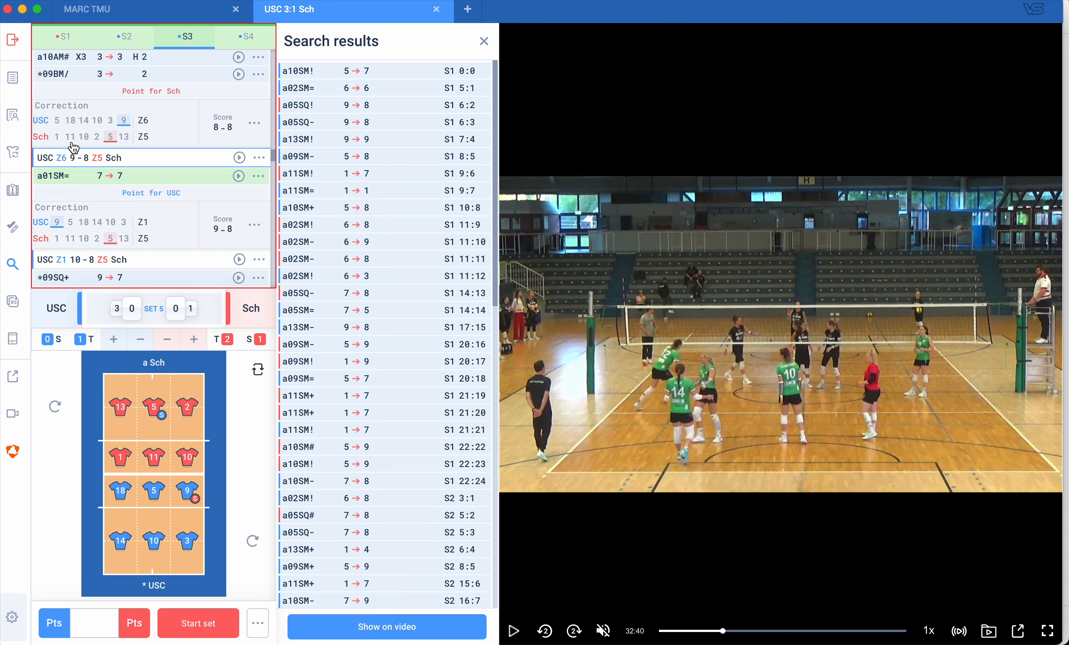
pyautogui.scroll(8, 90, 149)
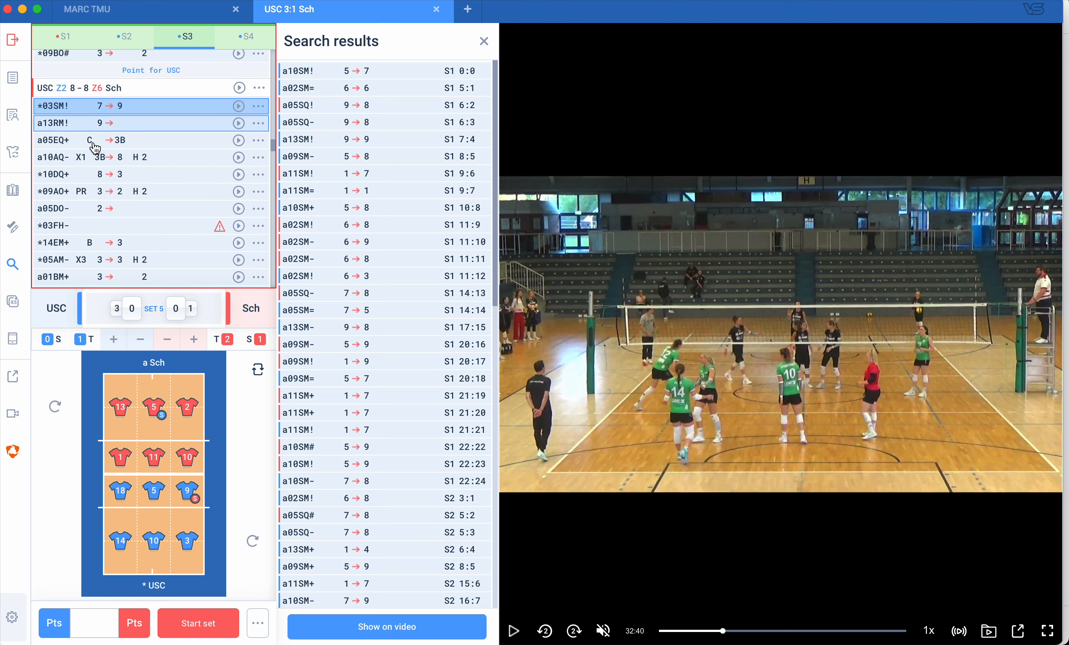
pyautogui.scroll(-8, 92, 143)
pyautogui.scroll(5, 95, 160)
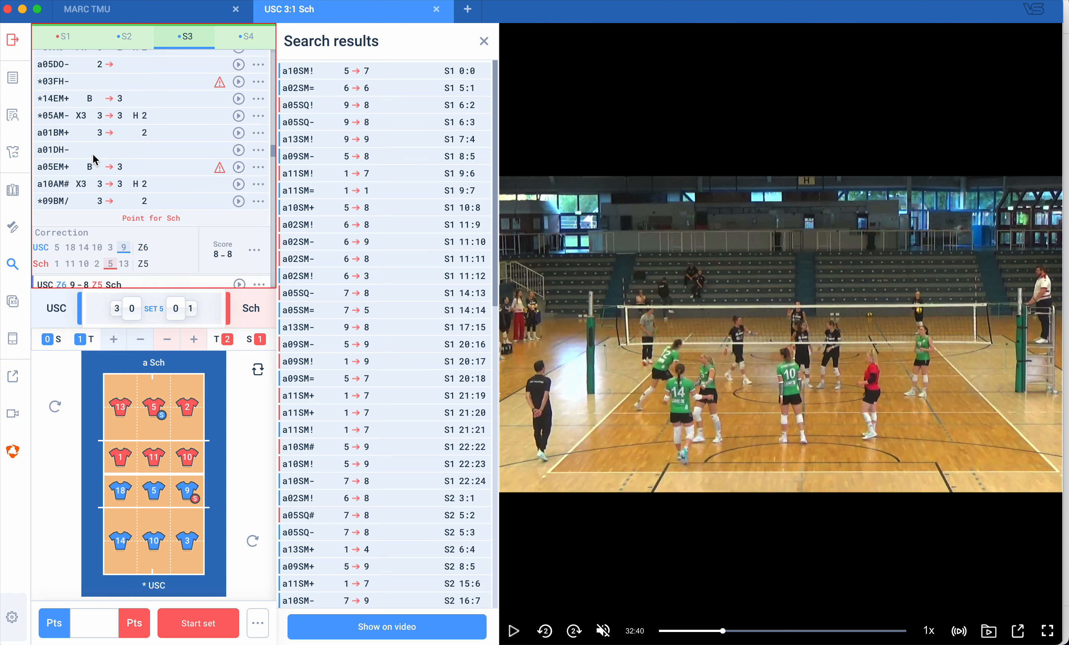
pyautogui.scroll(3, 95, 161)
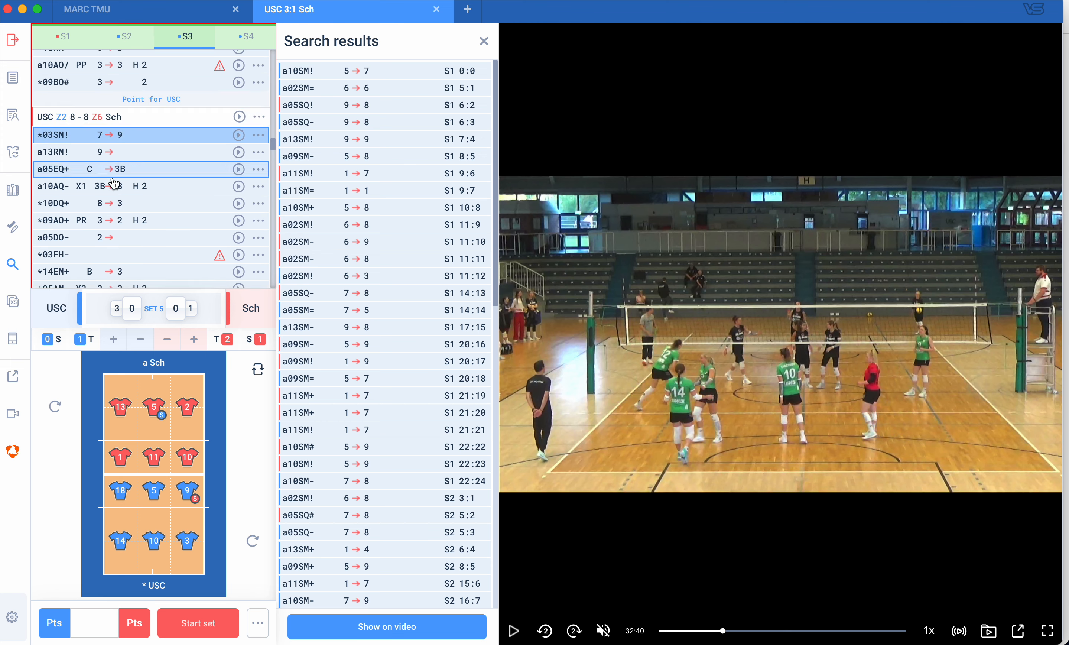
pyautogui.scroll(-5, 113, 183)
pyautogui.scroll(-3, 111, 191)
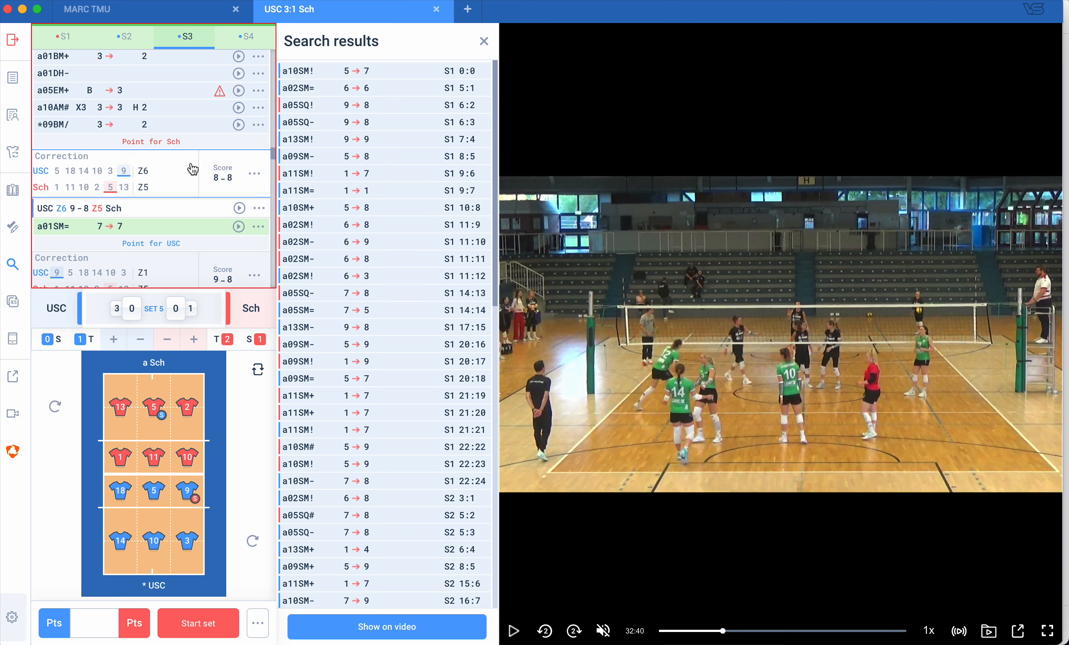
pyautogui.scroll(-7, 136, 173)
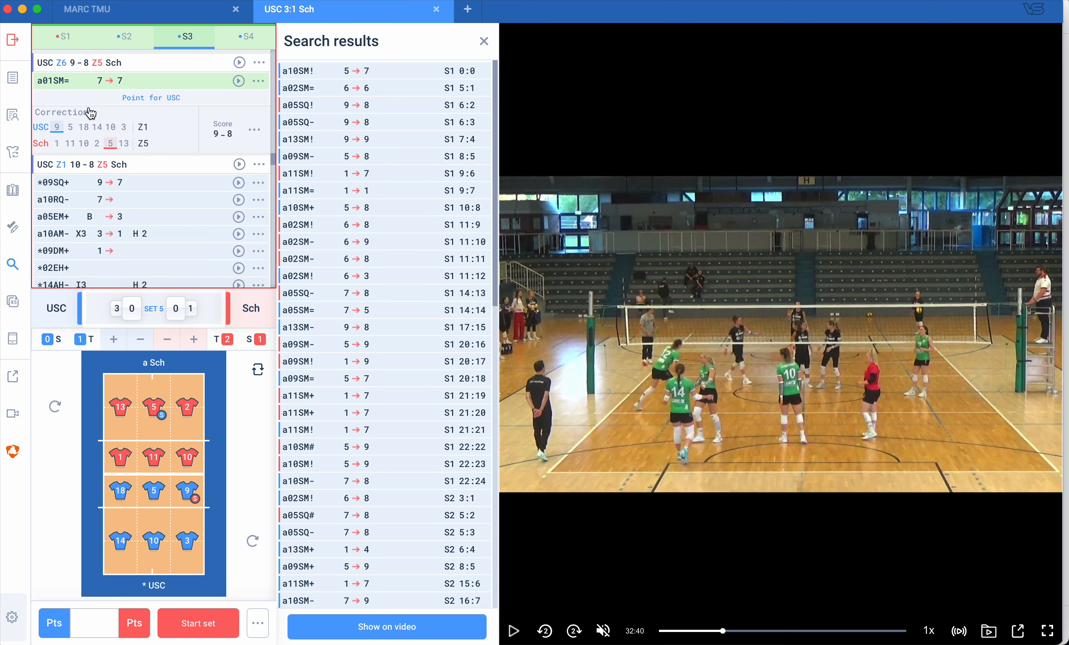
pyautogui.scroll(4, 131, 185)
pyautogui.scroll(1, 125, 191)
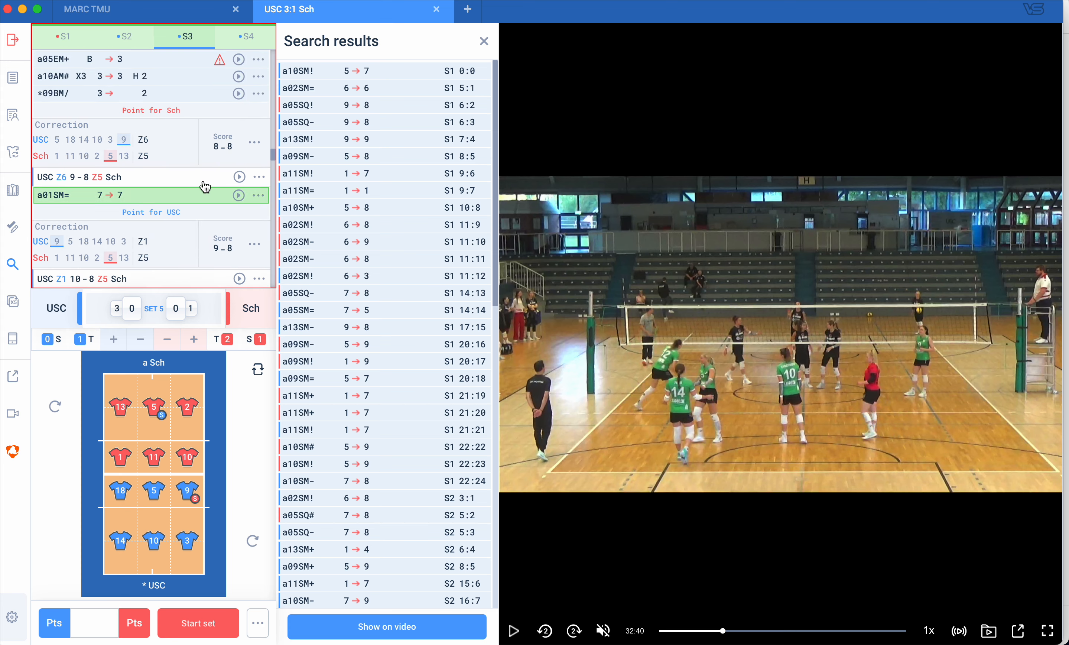
# - Delete the lineup correction entry between set 3's 8-8 and 9-8 rallies
pyautogui.click(255, 150)
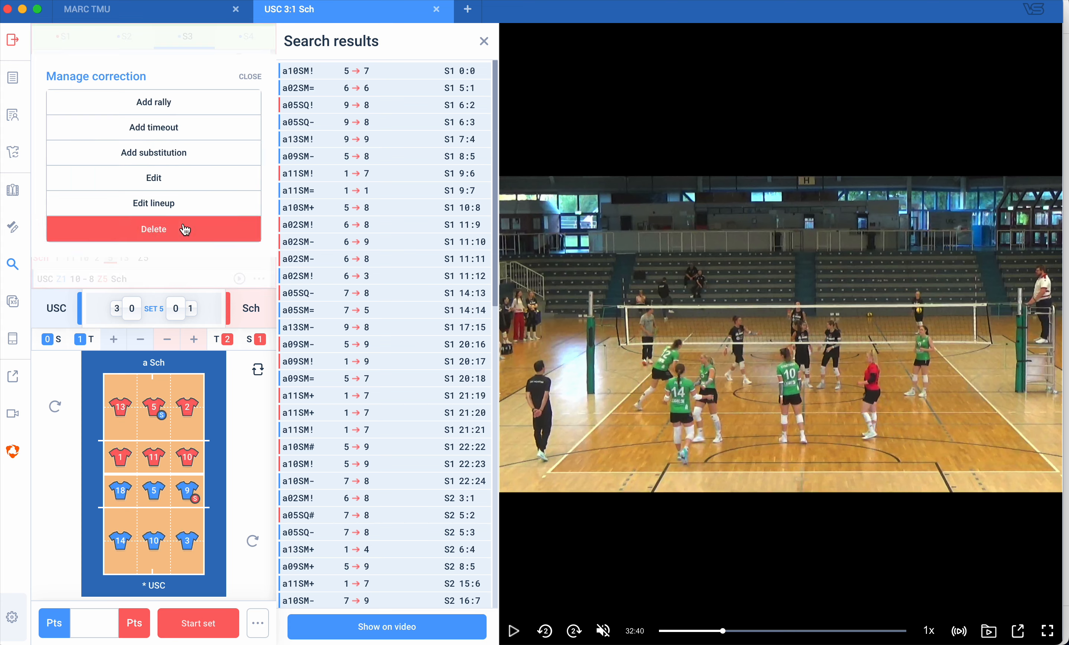
pyautogui.click(185, 230)
pyautogui.scroll(2, 195, 115)
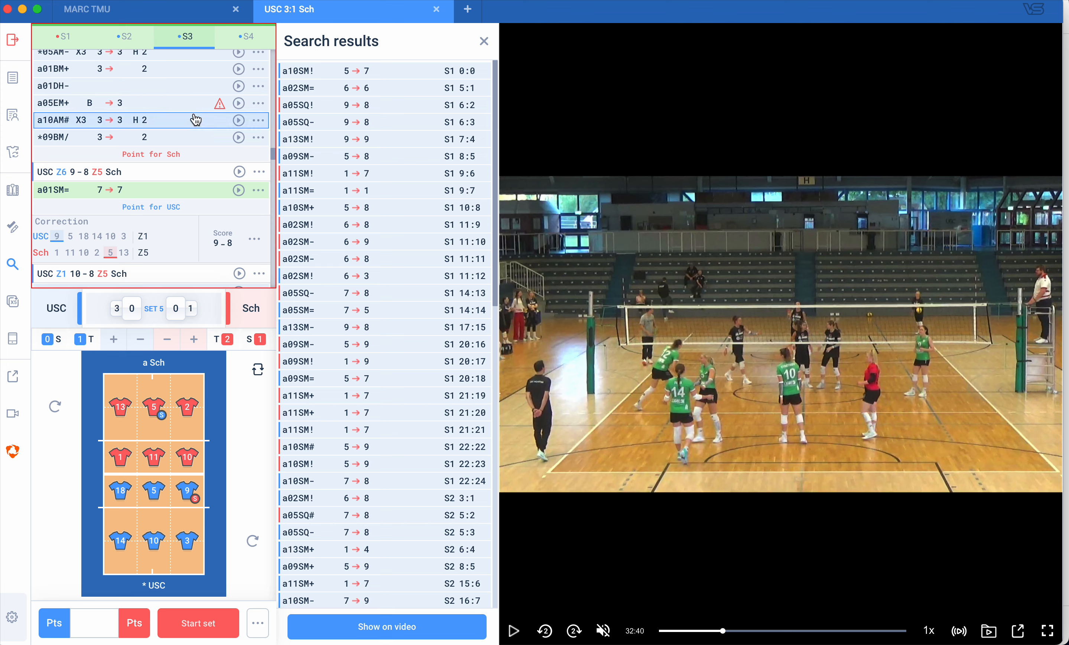
# - Check the 9-8 rally's warning and rotate its home lineup to setter zone Z2, applying the correction to the next points
pyautogui.moveTo(222, 178)
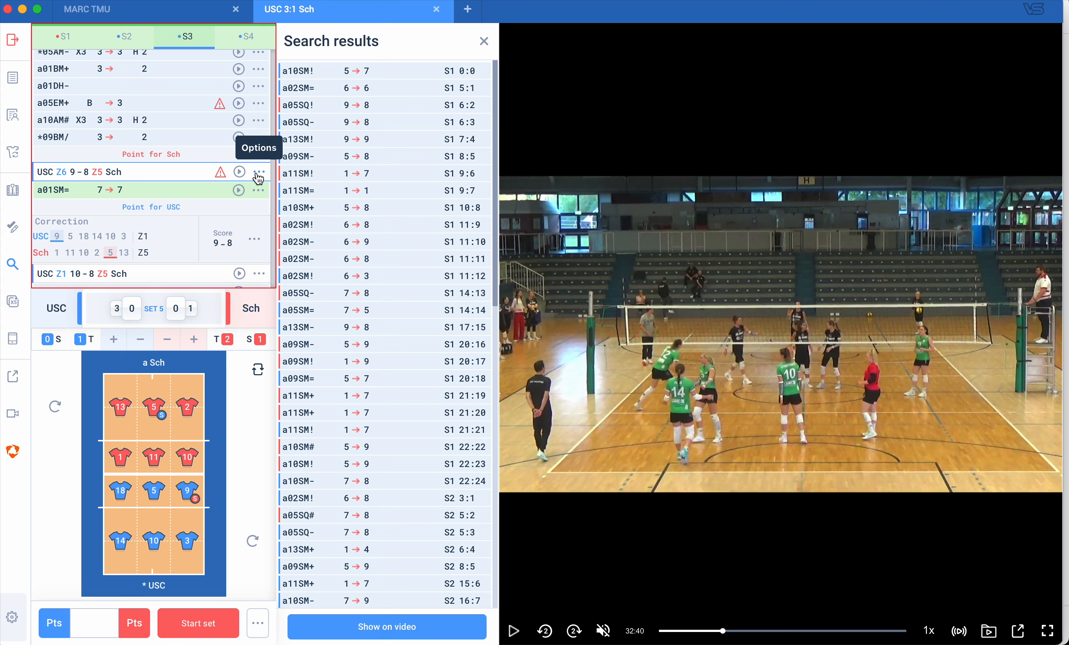
pyautogui.scroll(5, 170, 107)
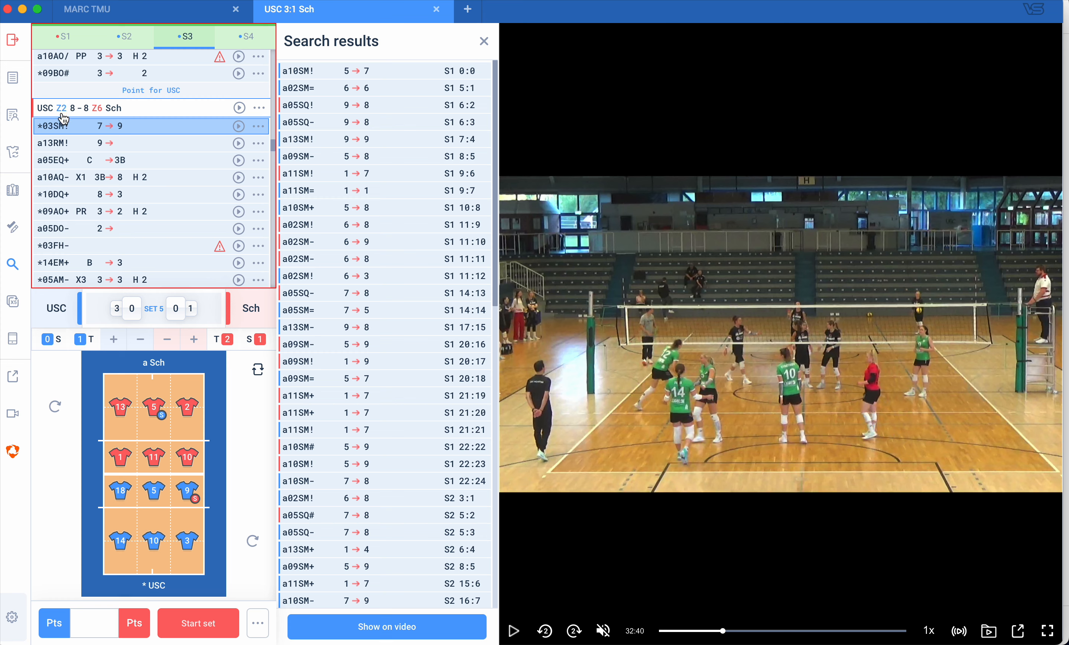
pyautogui.scroll(-5, 70, 169)
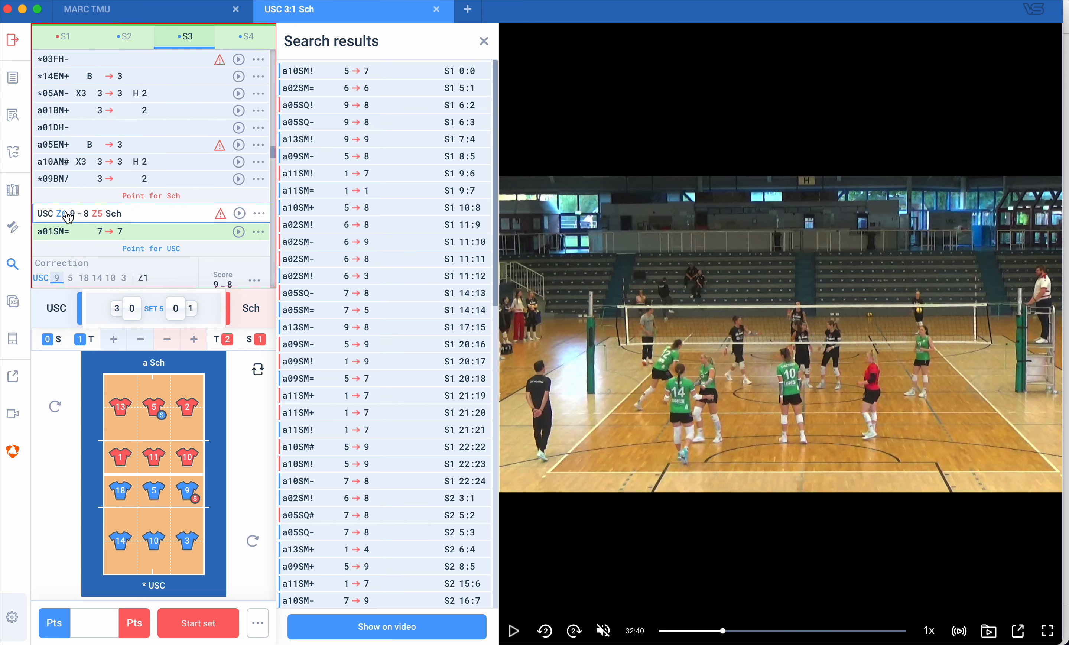
pyautogui.click(259, 213)
pyautogui.click(131, 209)
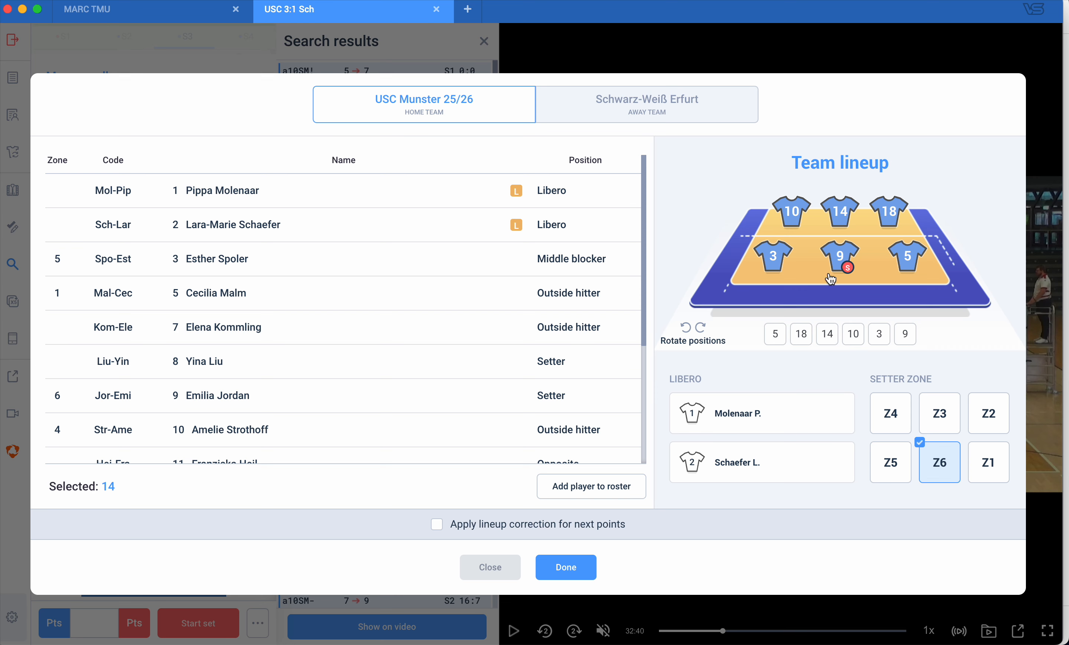
pyautogui.click(686, 328)
pyautogui.click(685, 328)
pyautogui.click(685, 328)
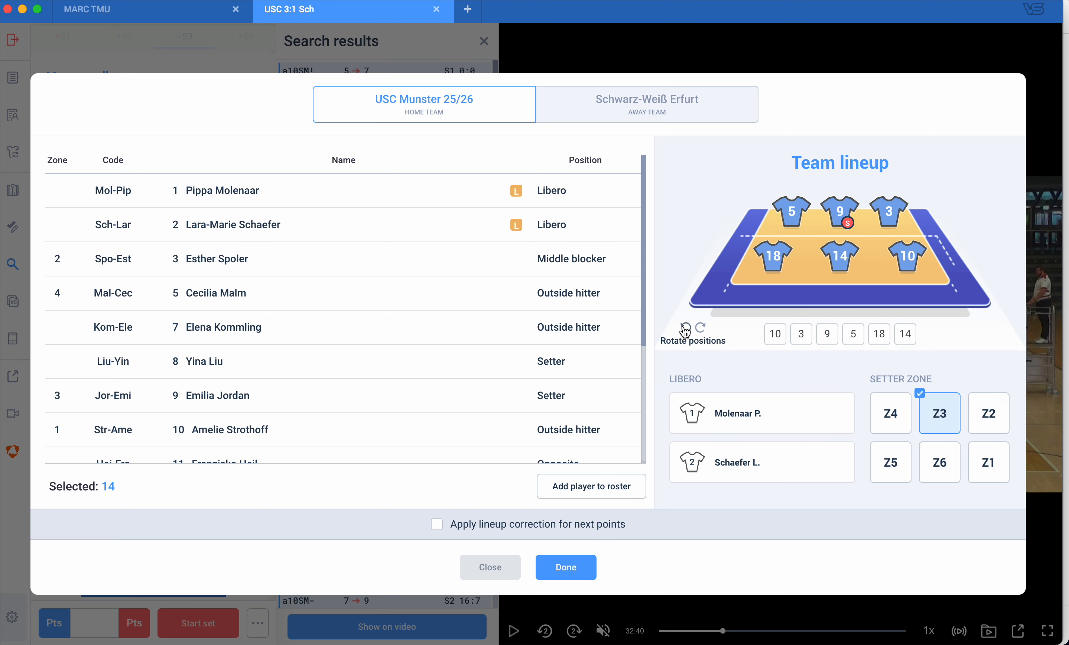
pyautogui.click(685, 328)
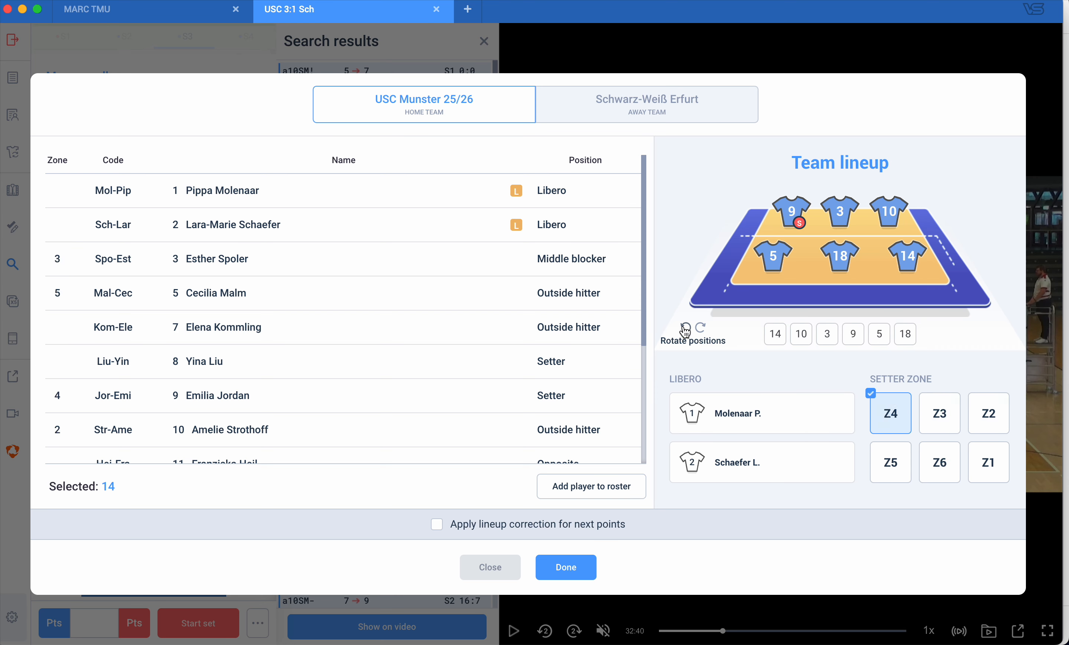
pyautogui.click(535, 535)
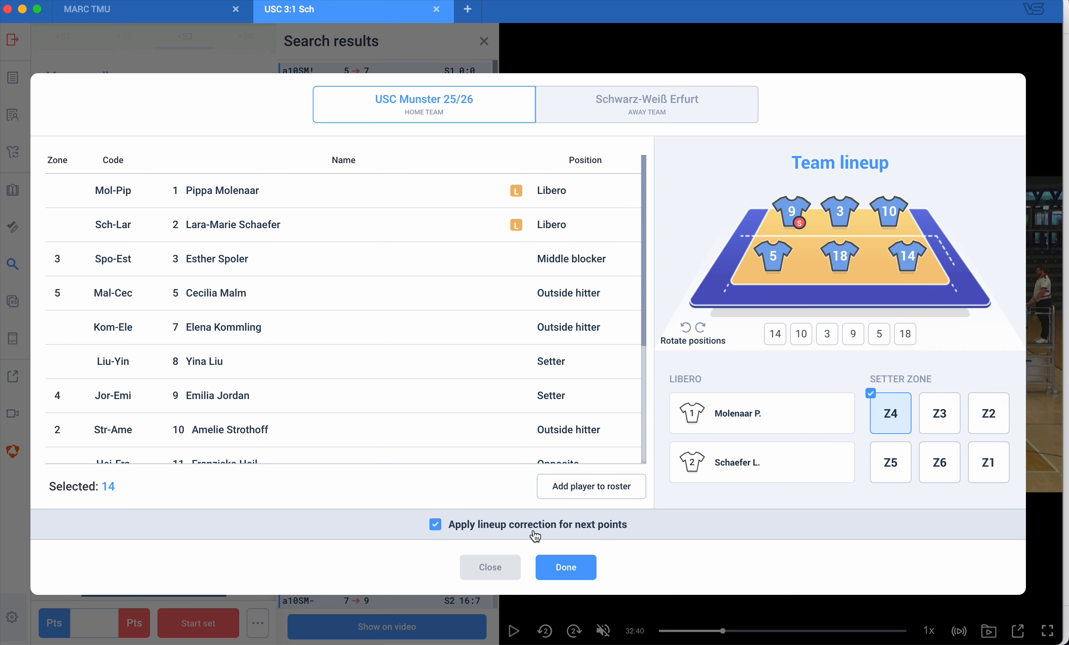
pyautogui.click(701, 327)
pyautogui.click(701, 328)
pyautogui.click(701, 327)
pyautogui.click(701, 328)
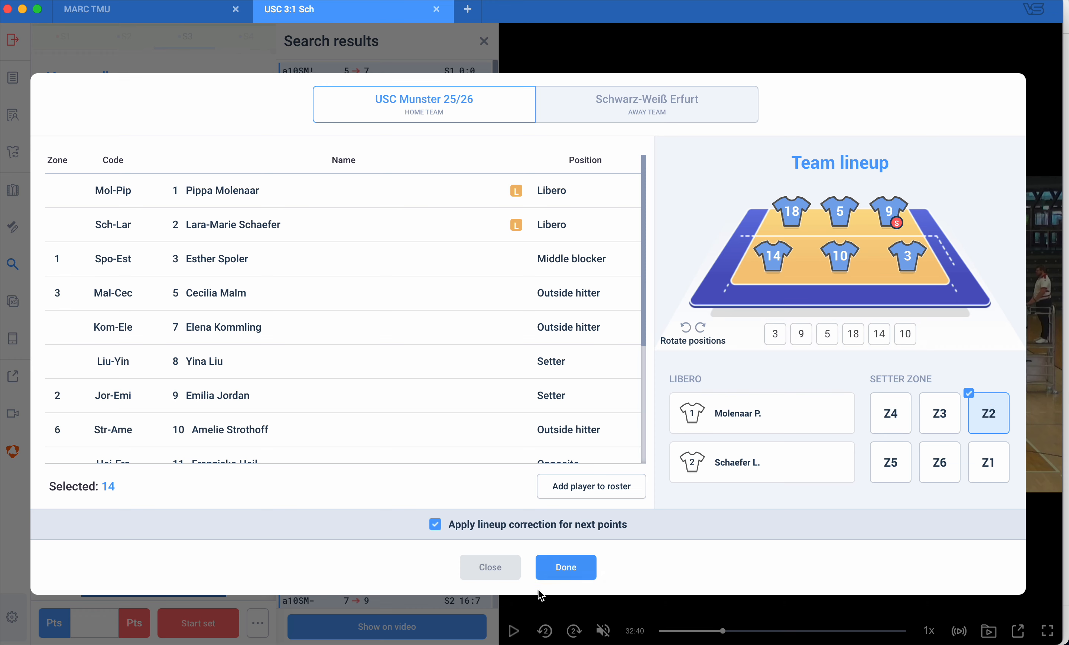
pyautogui.click(560, 565)
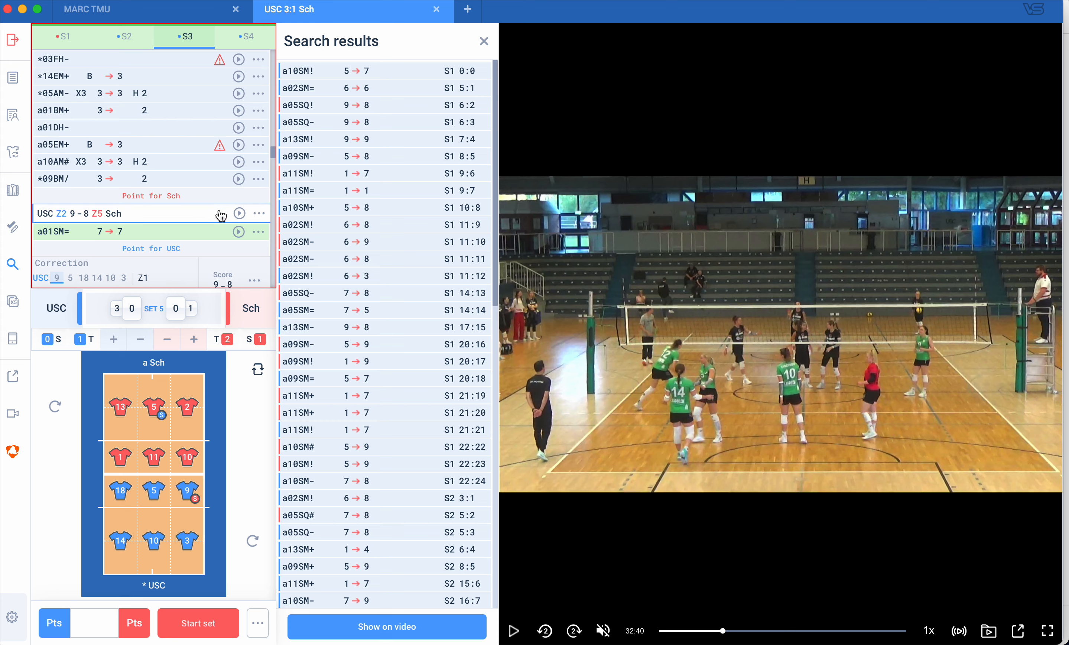
# - Delete the lineup correction entry between set 3's 9-8 and 10-8 rallies
pyautogui.scroll(-3, 220, 214)
pyautogui.click(252, 181)
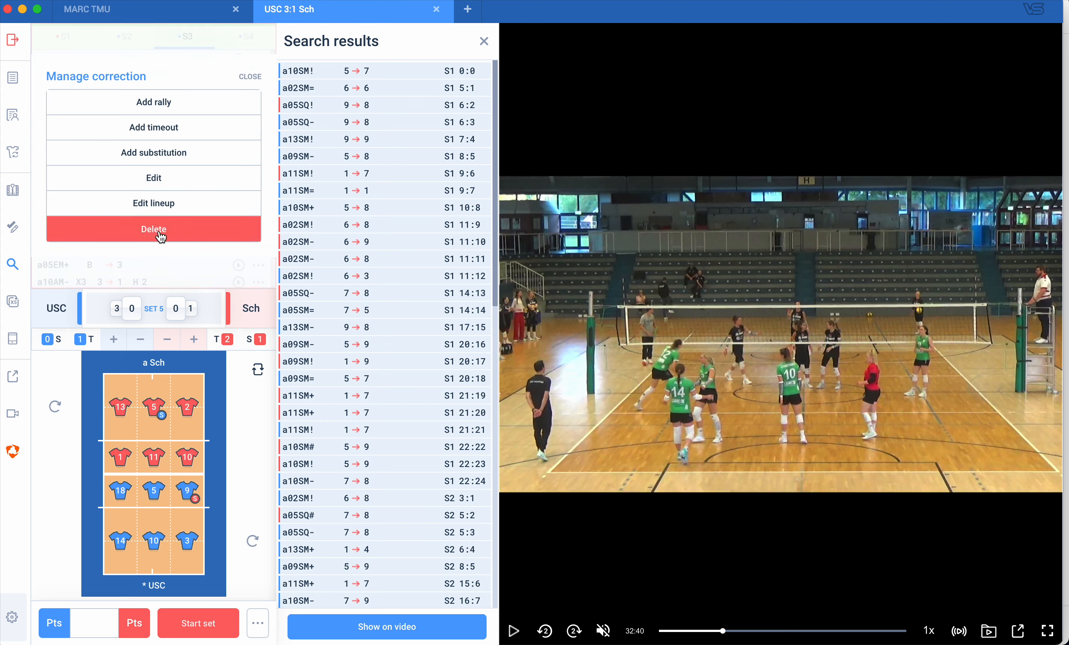
pyautogui.click(159, 234)
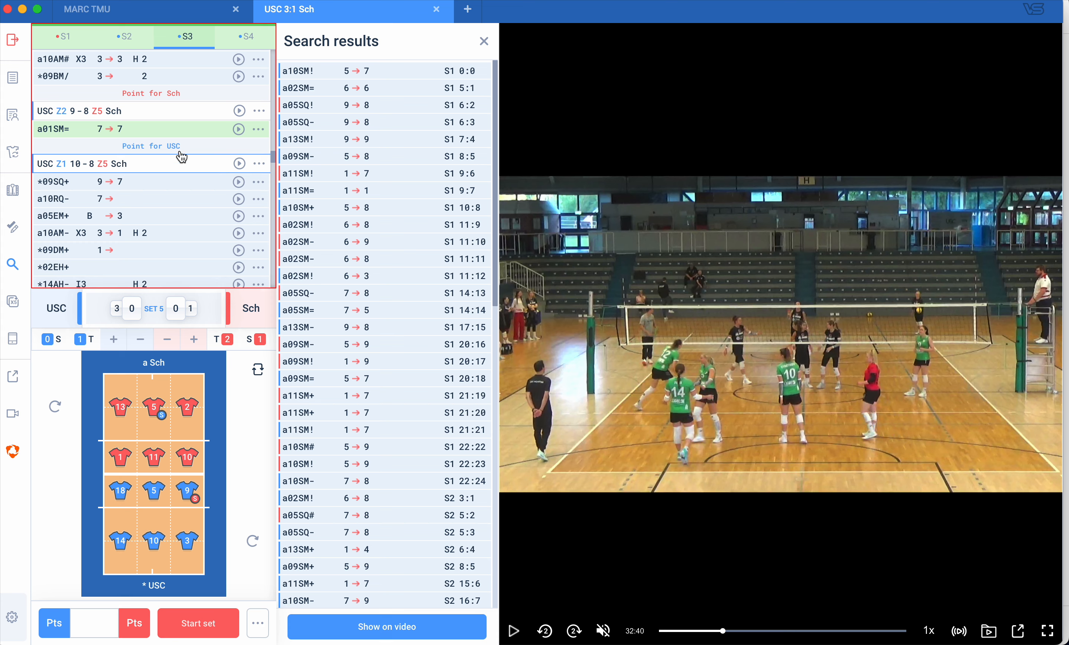
# - Review set 3's rotations from the 9-8 rally through the 11-9 rally and return to the start of the set
pyautogui.scroll(3, 204, 196)
pyautogui.scroll(-2, 204, 195)
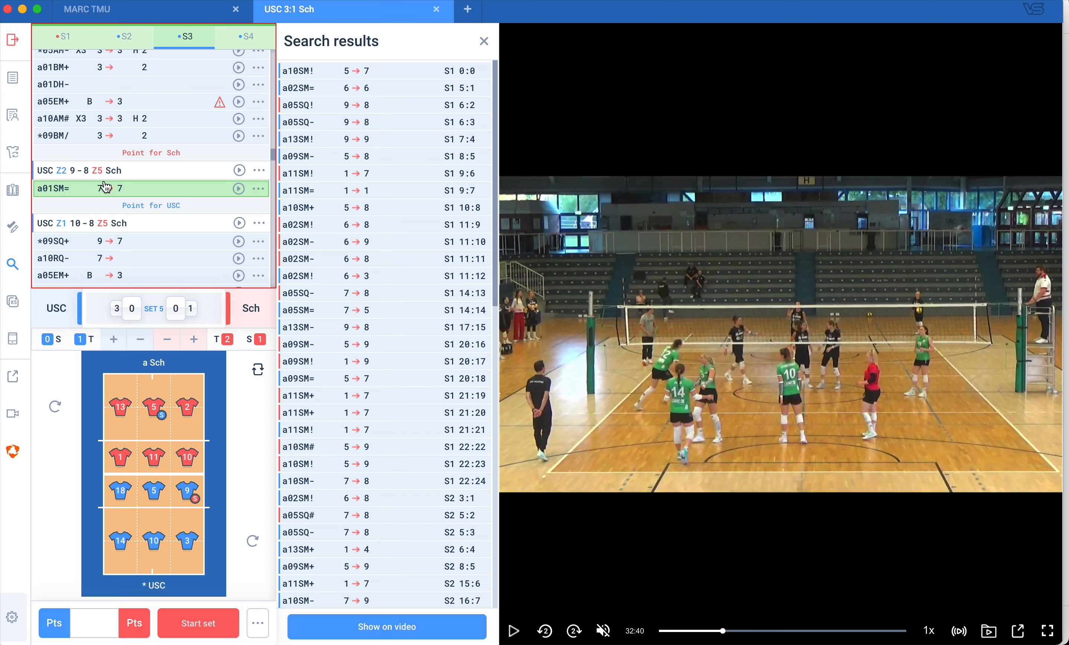
pyautogui.scroll(-5, 179, 232)
pyautogui.scroll(-5, 182, 234)
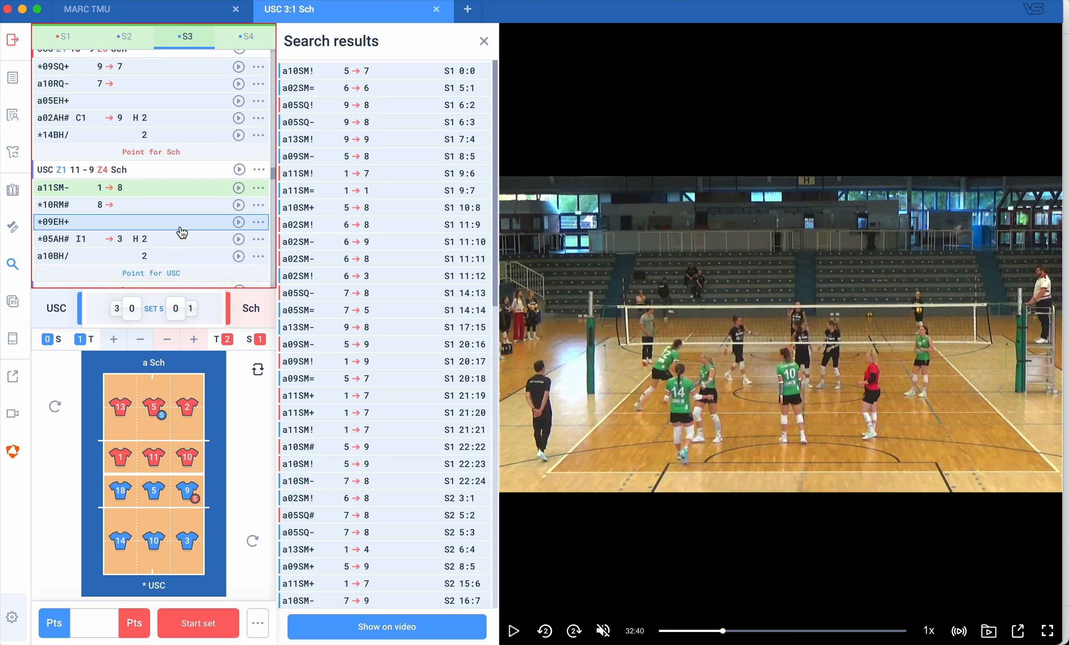
pyautogui.scroll(15, 183, 174)
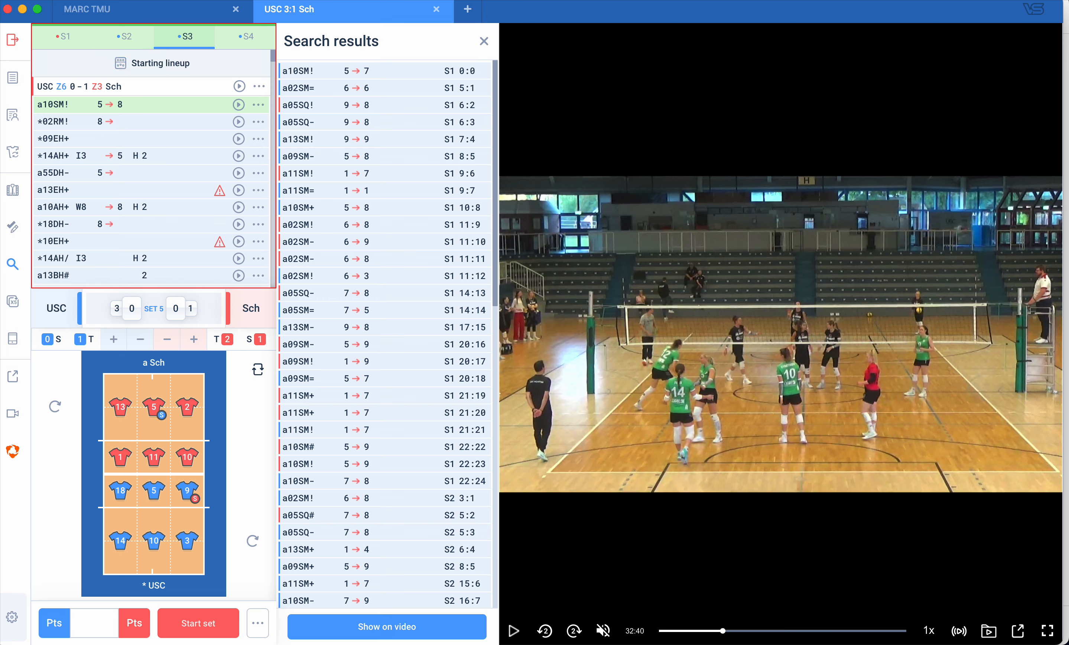
# - Check the home and away team lineups proposed for starting set 5, leaving the set unstarted
pyautogui.click(194, 622)
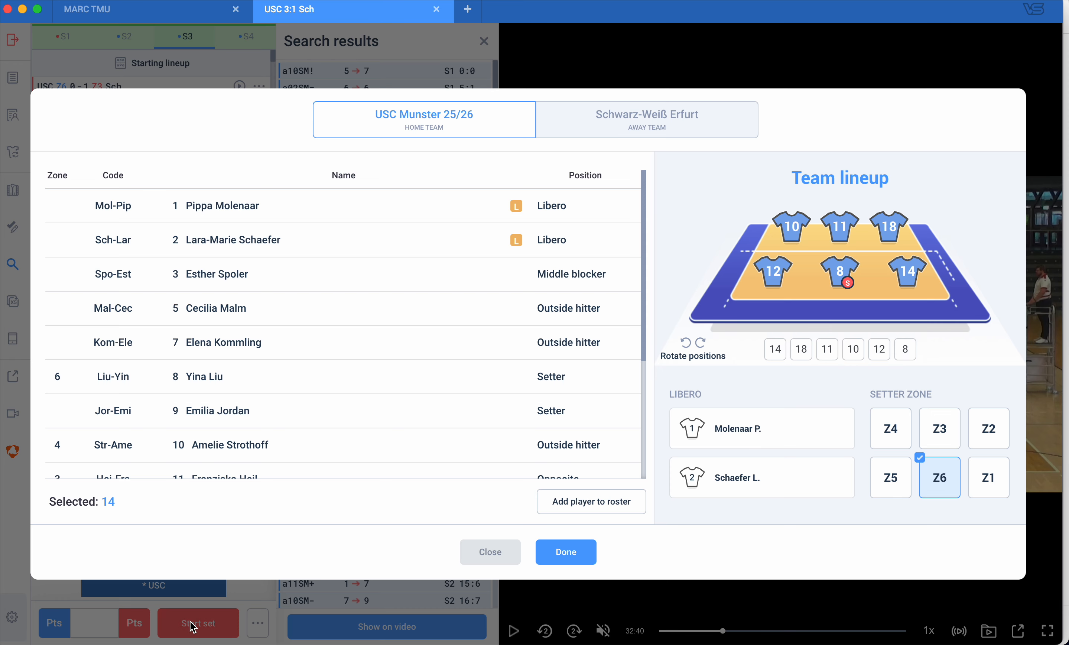
pyautogui.click(647, 130)
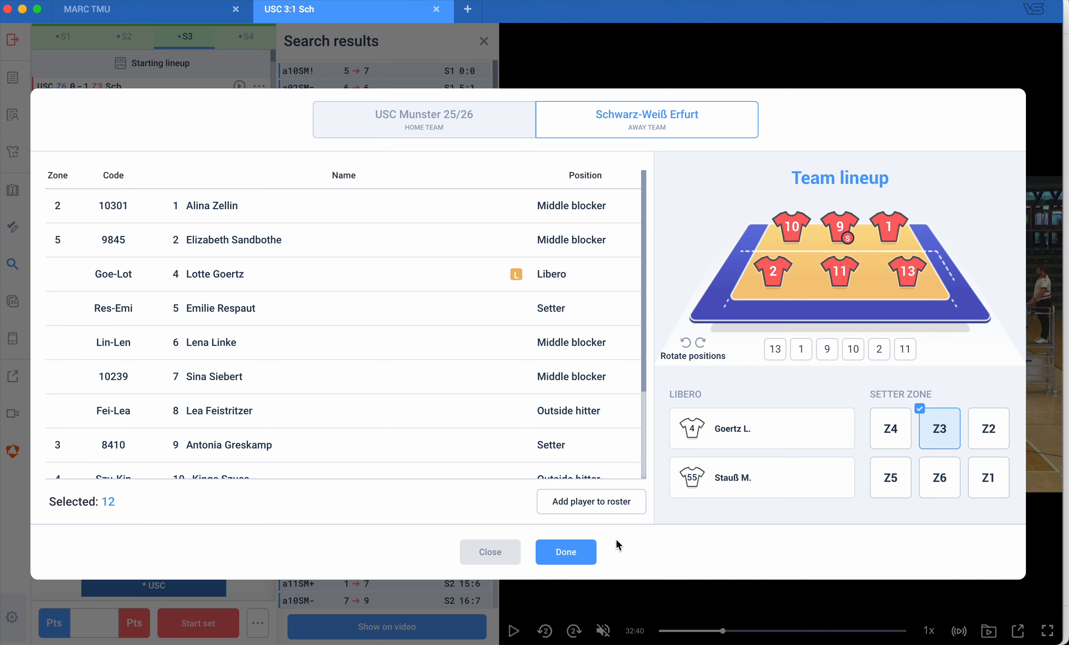
pyautogui.click(491, 551)
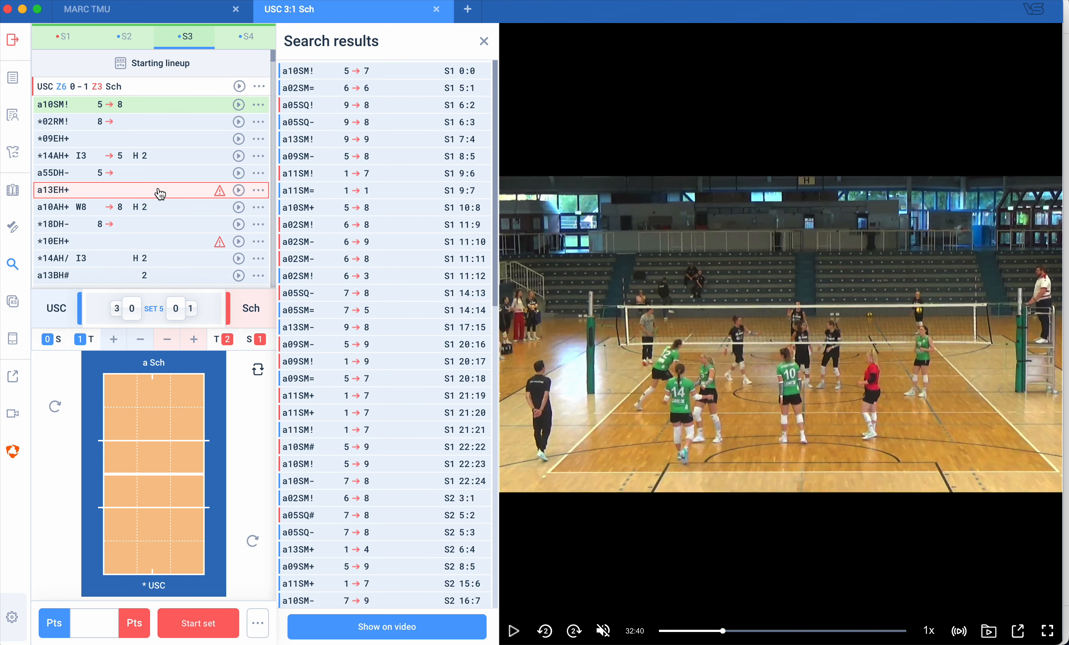
# - Check the warning on set 3's a00SM! serve at 2-2 and review the set's rallies through 8-8
pyautogui.scroll(-10, 160, 194)
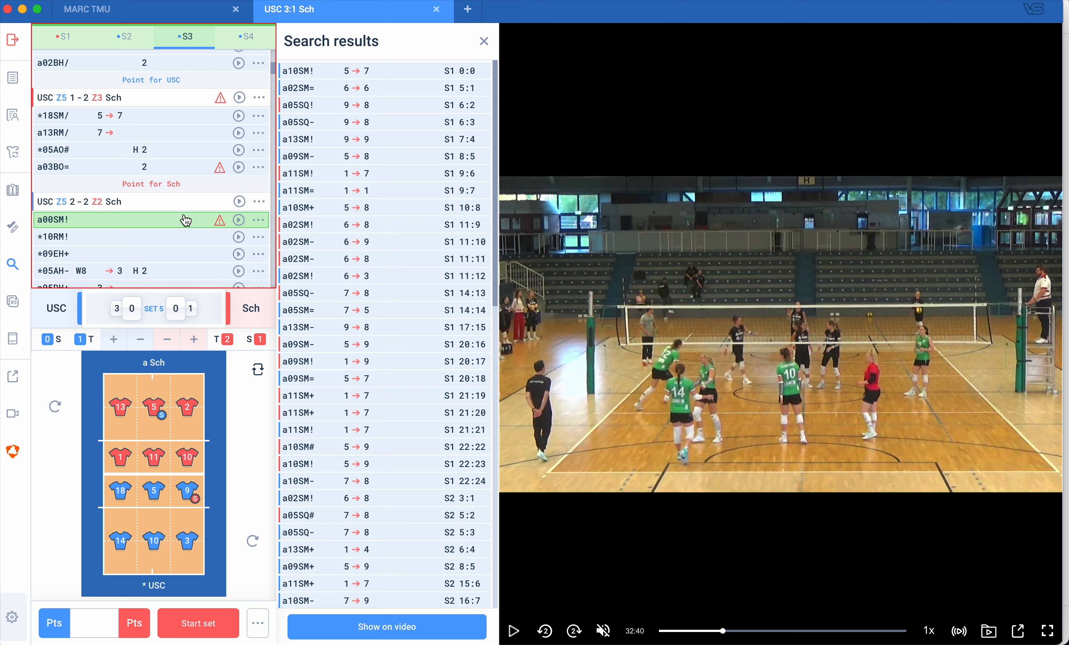
pyautogui.click(95, 623)
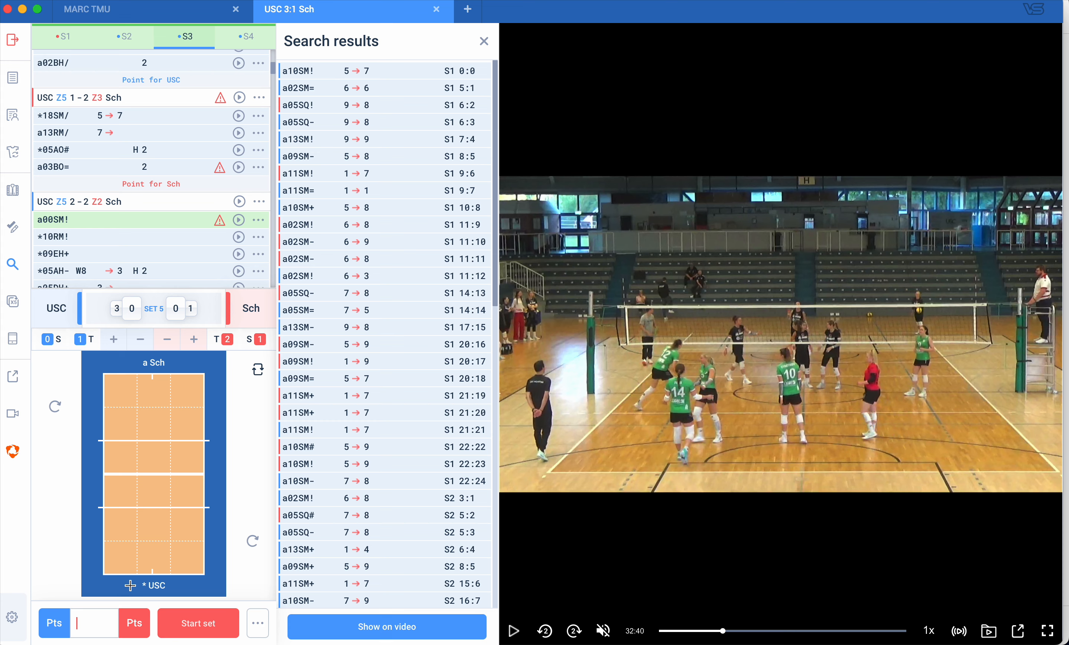
pyautogui.moveTo(224, 222)
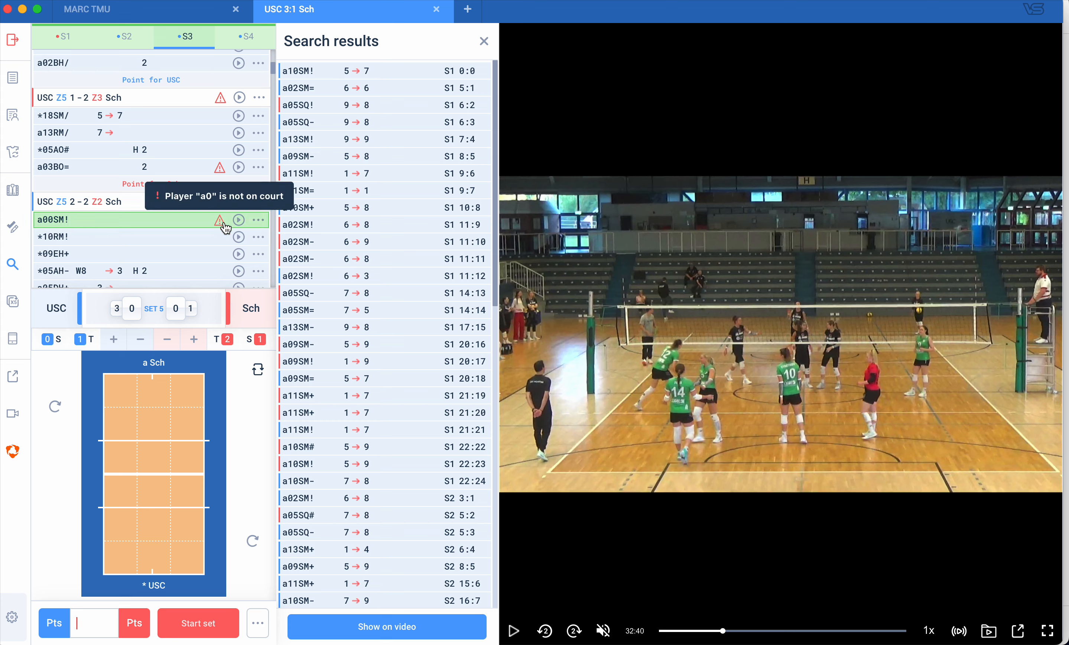
pyautogui.scroll(-1, 195, 234)
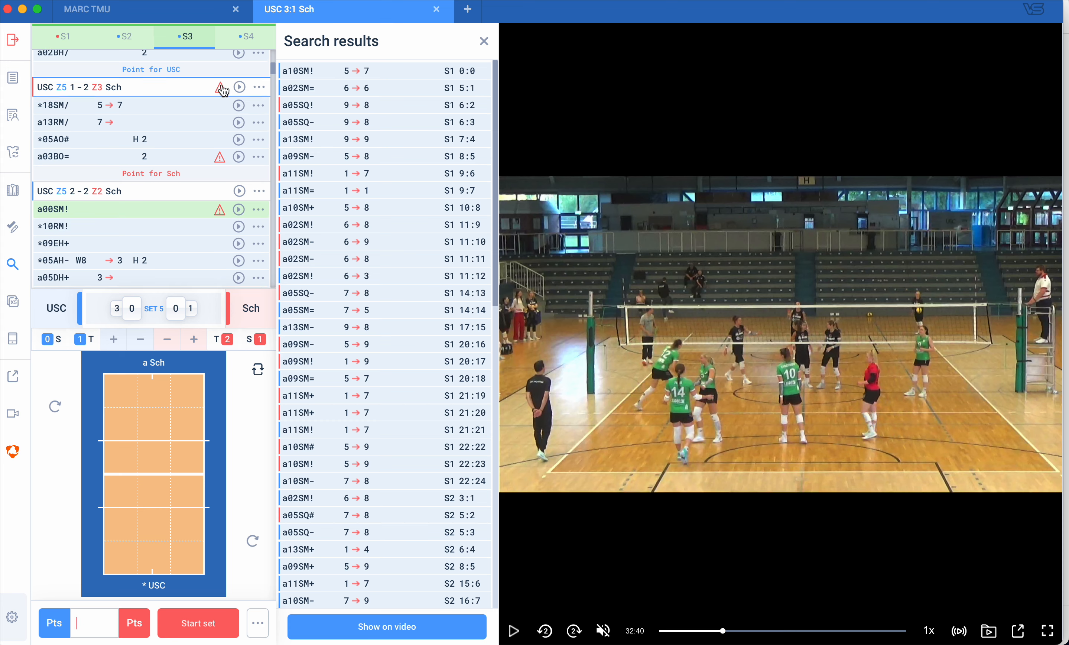
pyautogui.scroll(5, 219, 100)
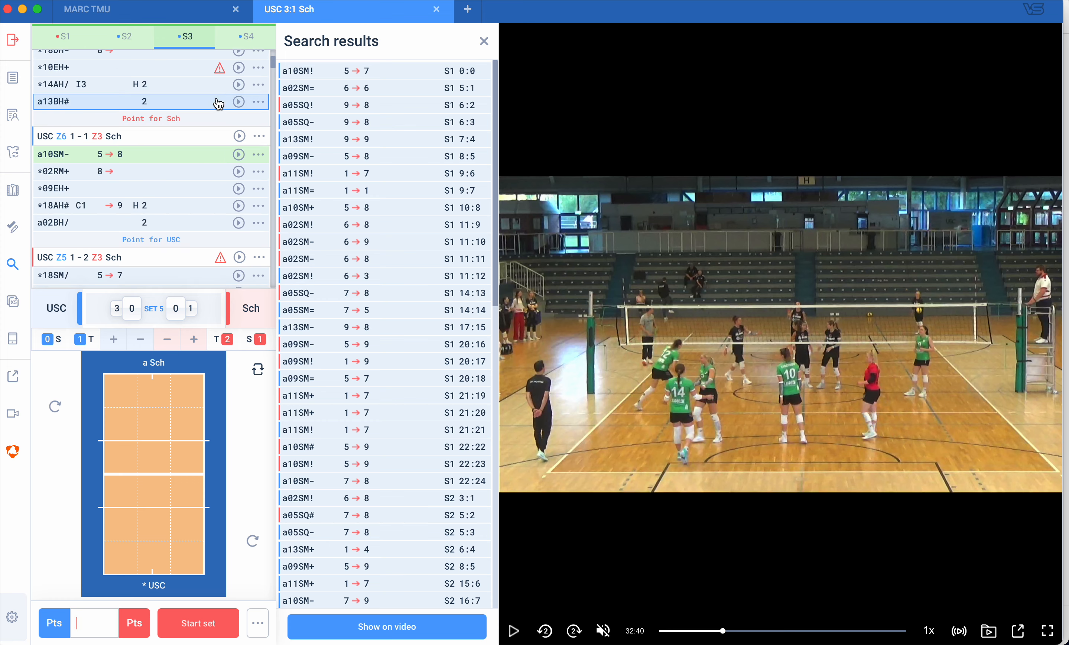
pyautogui.scroll(-10, 219, 103)
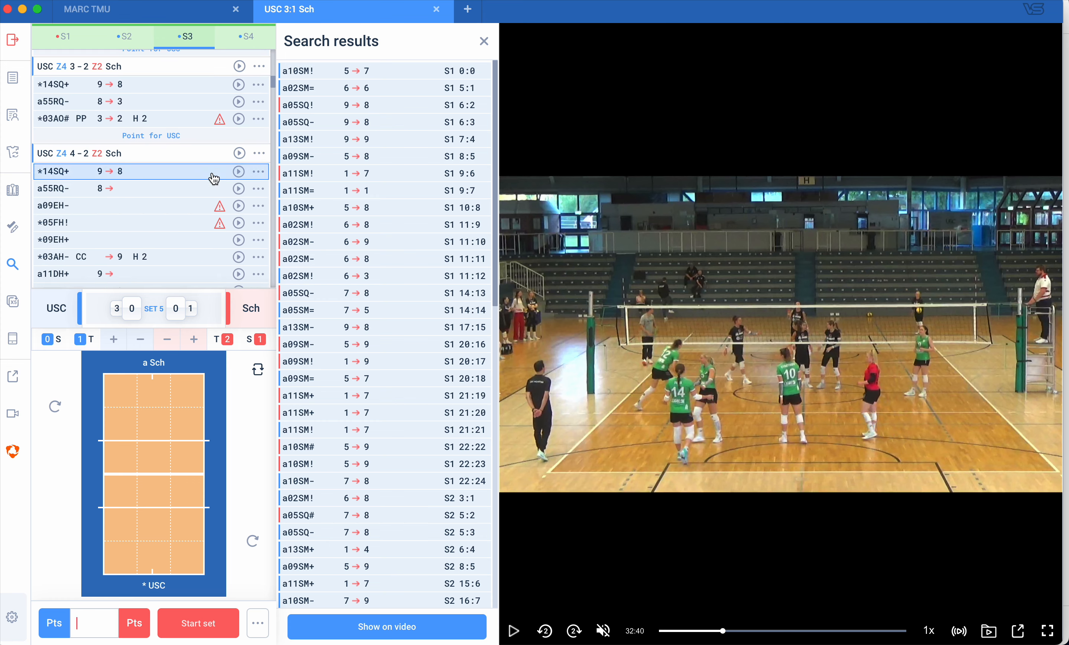
pyautogui.scroll(-15, 214, 178)
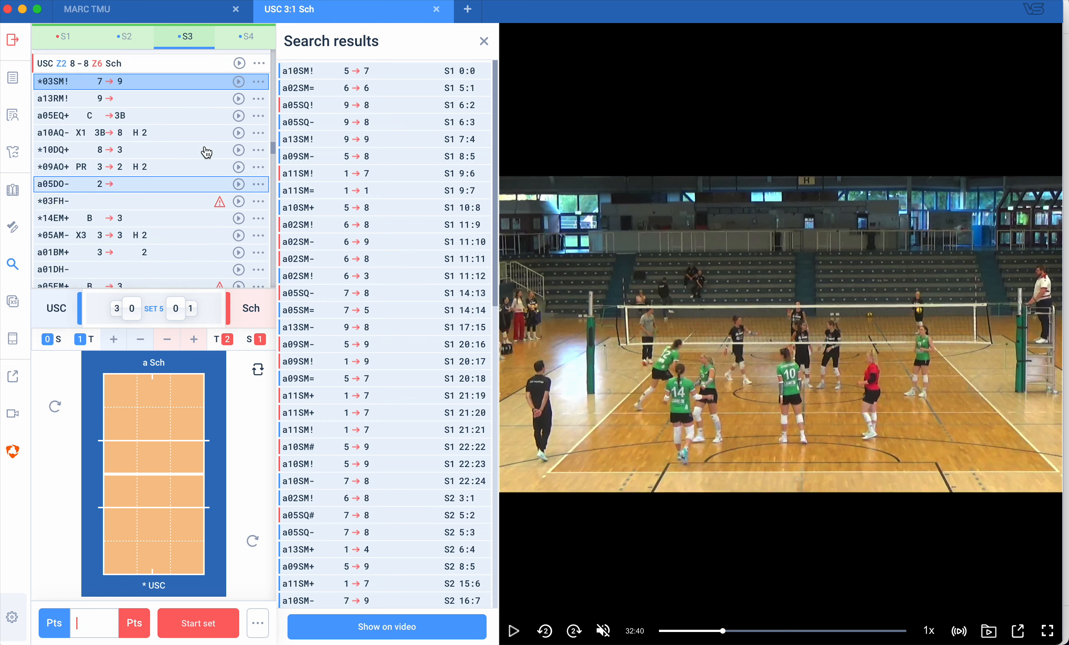
# - Delete the lineup correction entry at the 0-0 start of set 4
pyautogui.click(247, 36)
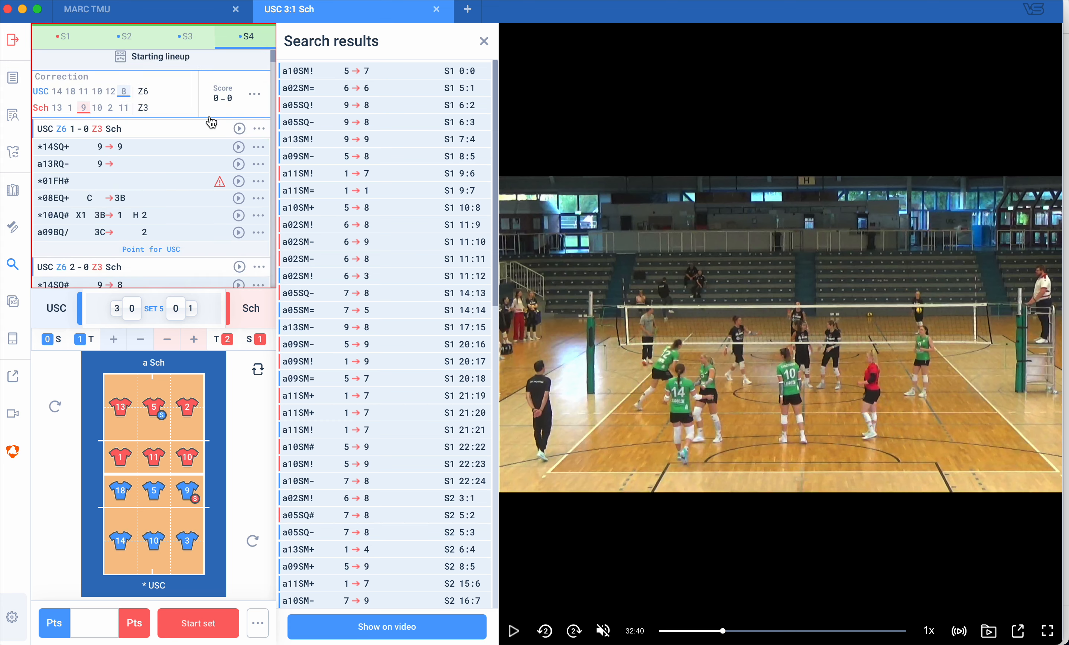
pyautogui.scroll(2, 211, 123)
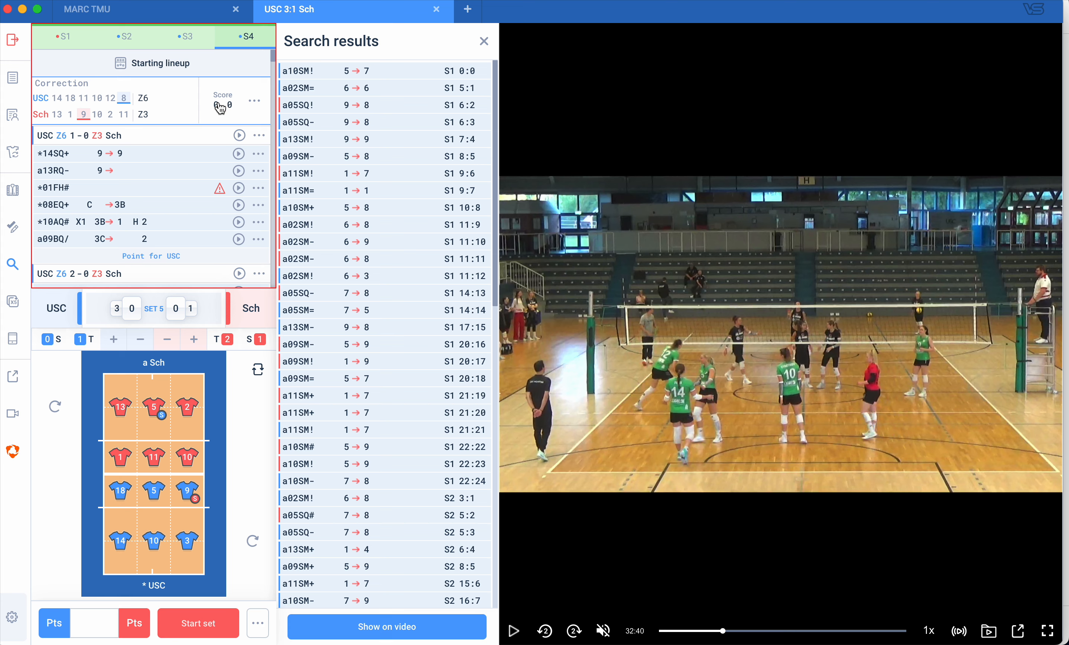
pyautogui.click(254, 101)
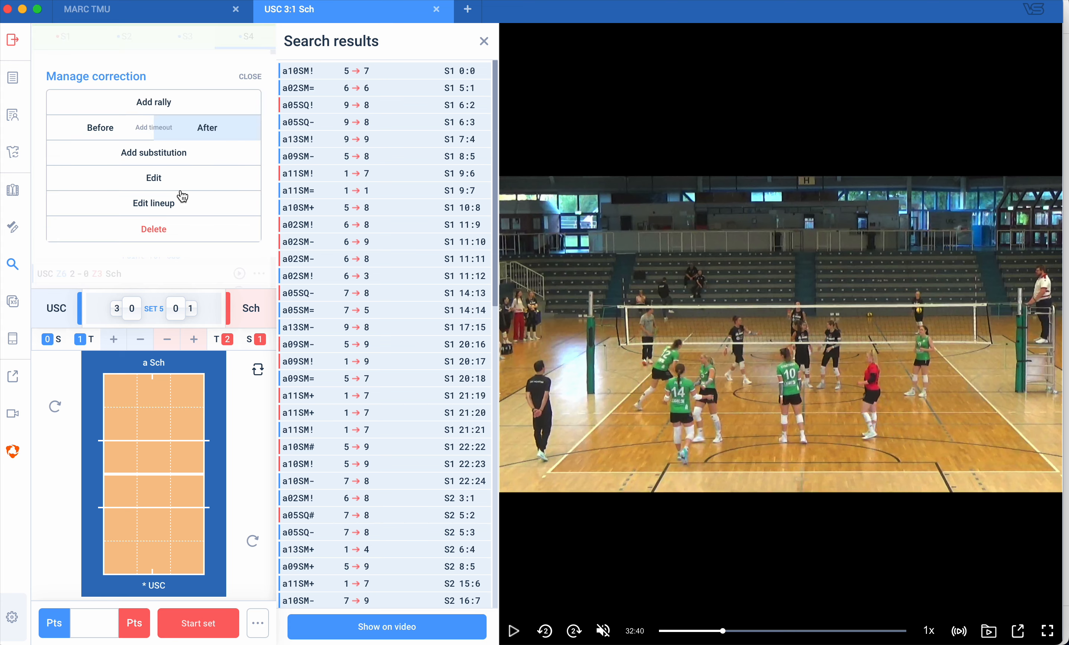
pyautogui.click(163, 232)
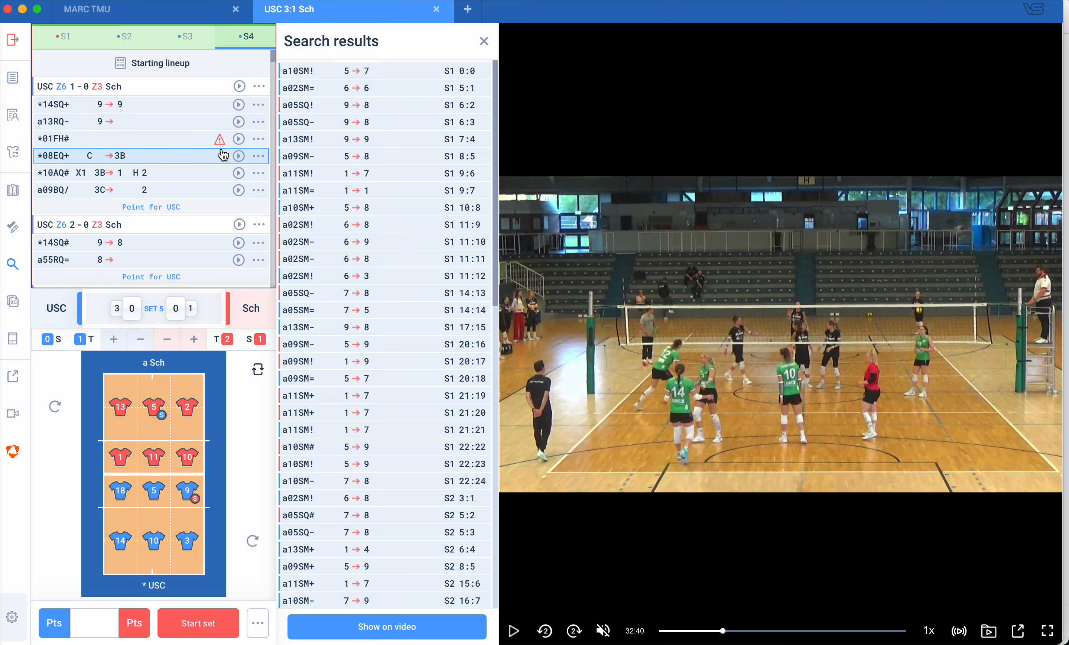
# - Review set 4's rallies from the 1-0 rally onward for remaining warnings and rotation errors
pyautogui.moveTo(219, 144)
pyautogui.scroll(-10, 126, 223)
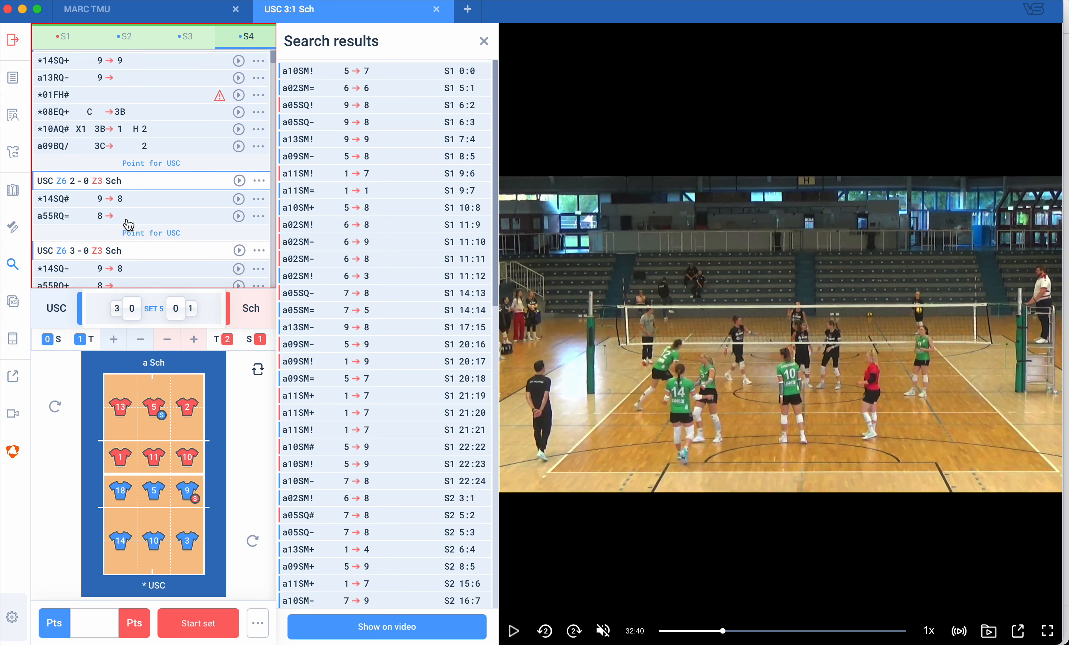
pyautogui.scroll(-15, 128, 223)
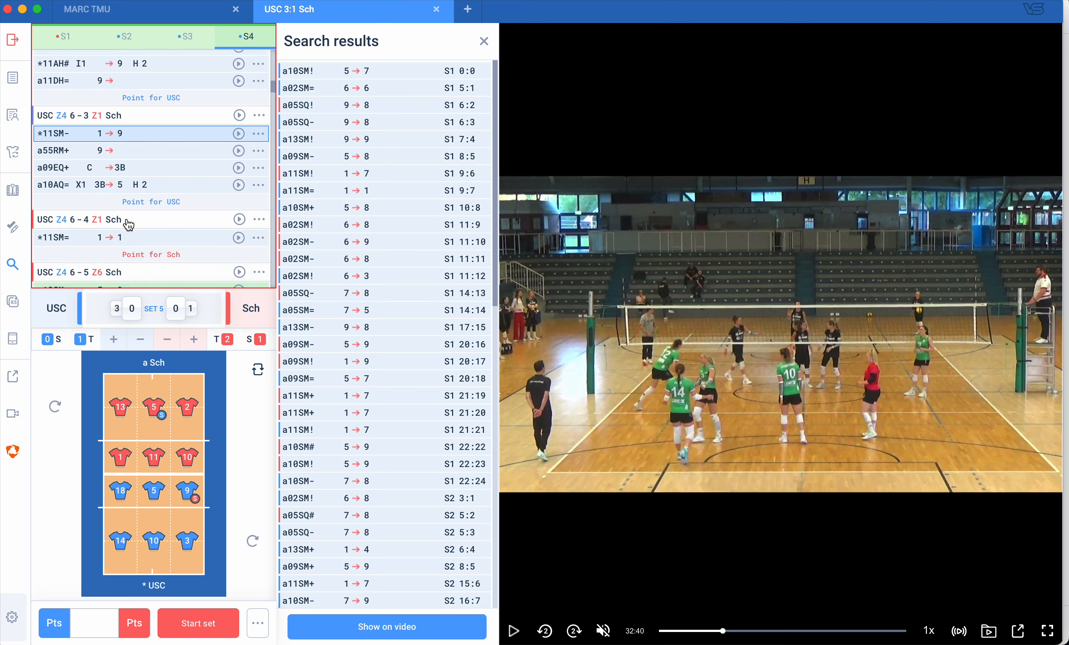
pyautogui.scroll(-8, 128, 224)
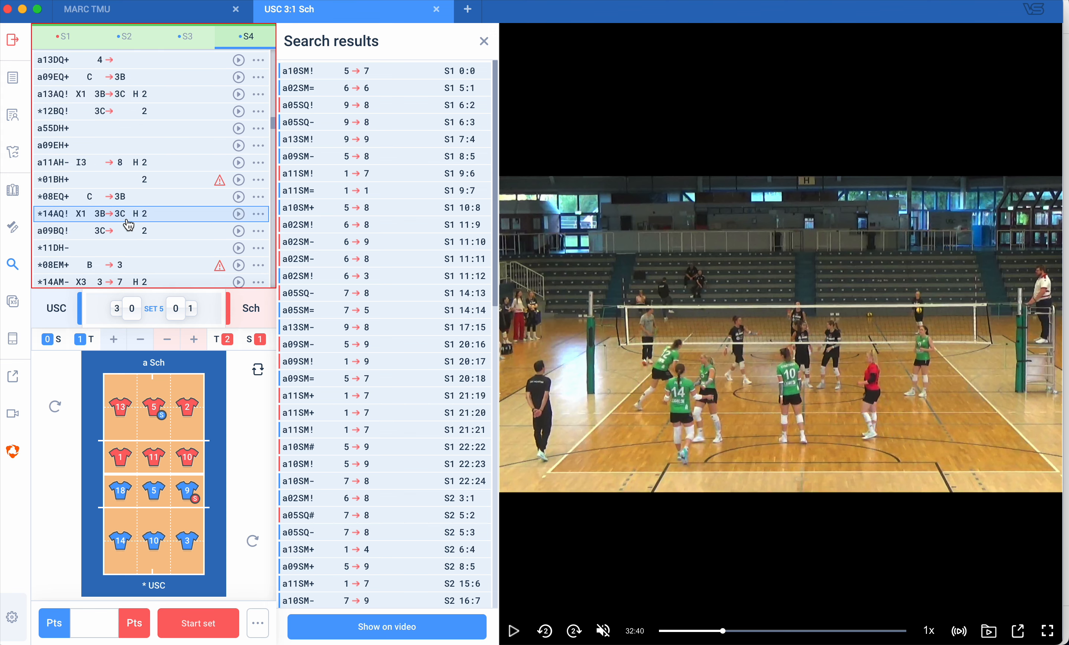
pyautogui.press('super+shift+5')
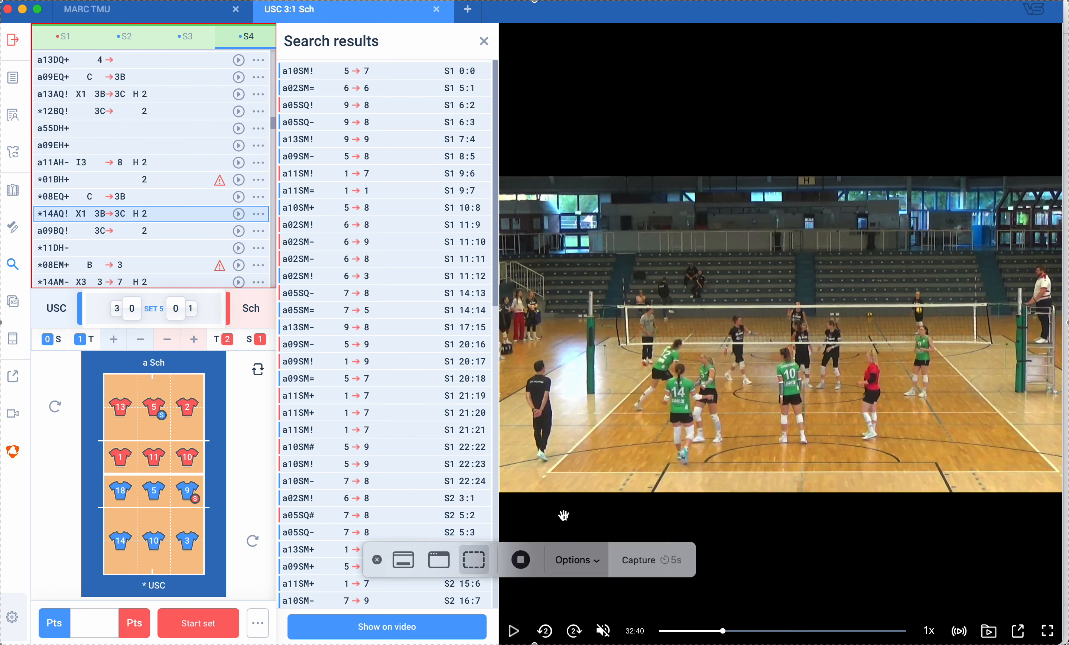